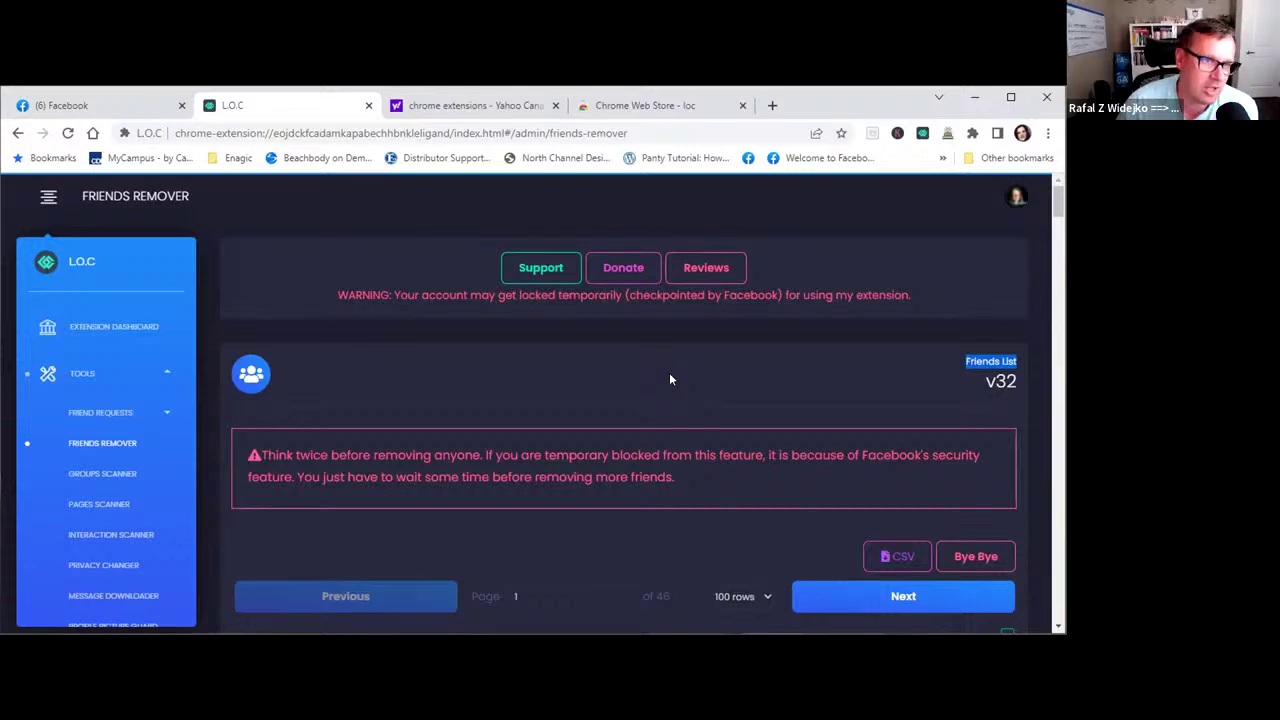
Compare the Yahoo 'chrome extensions' results with the Chrome Web Store results for 'loc'.
{"action": "left_click", "coordinate": [165, 113]}
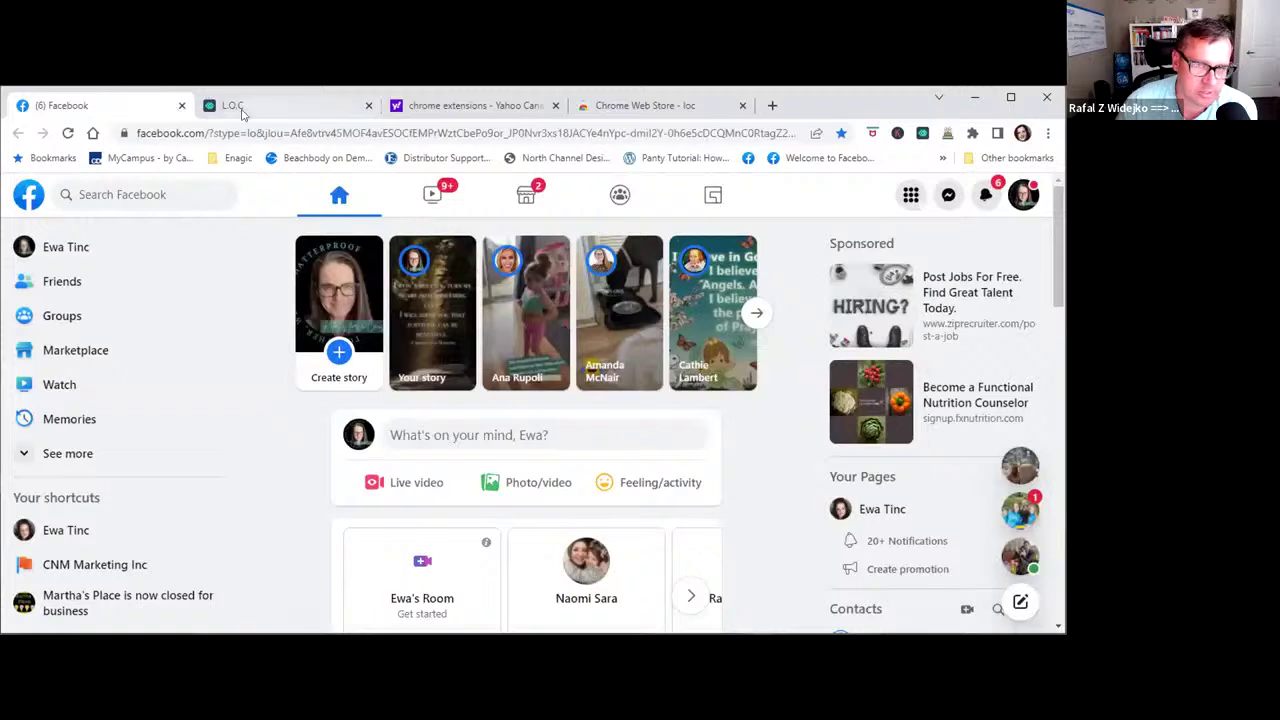
{"action": "left_click", "coordinate": [280, 107]}
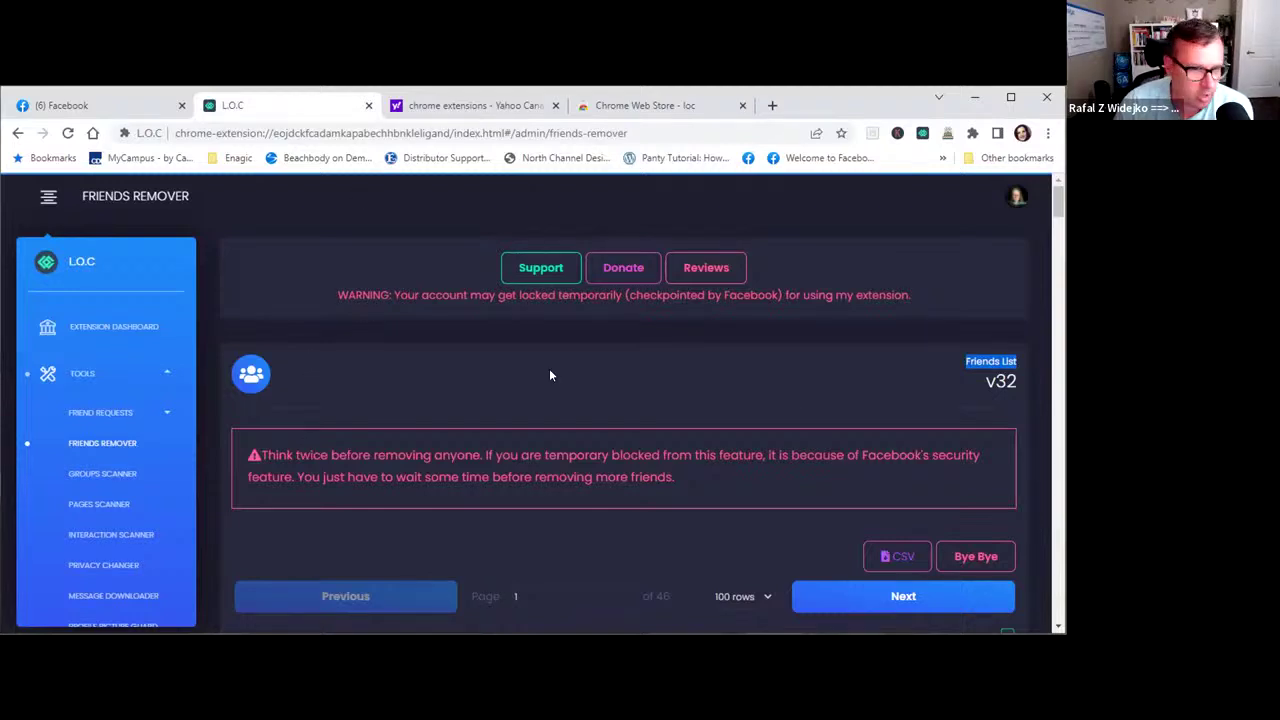
{"action": "left_click", "coordinate": [466, 104]}
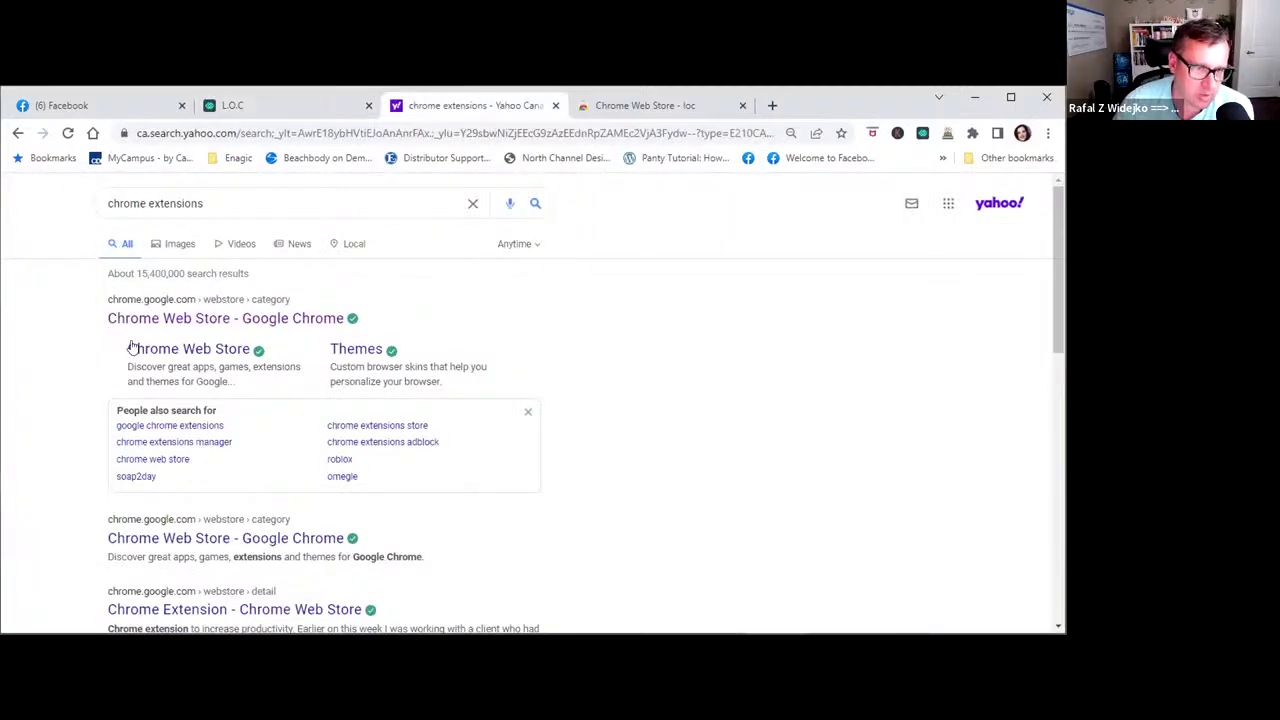
{"action": "left_click", "coordinate": [672, 108]}
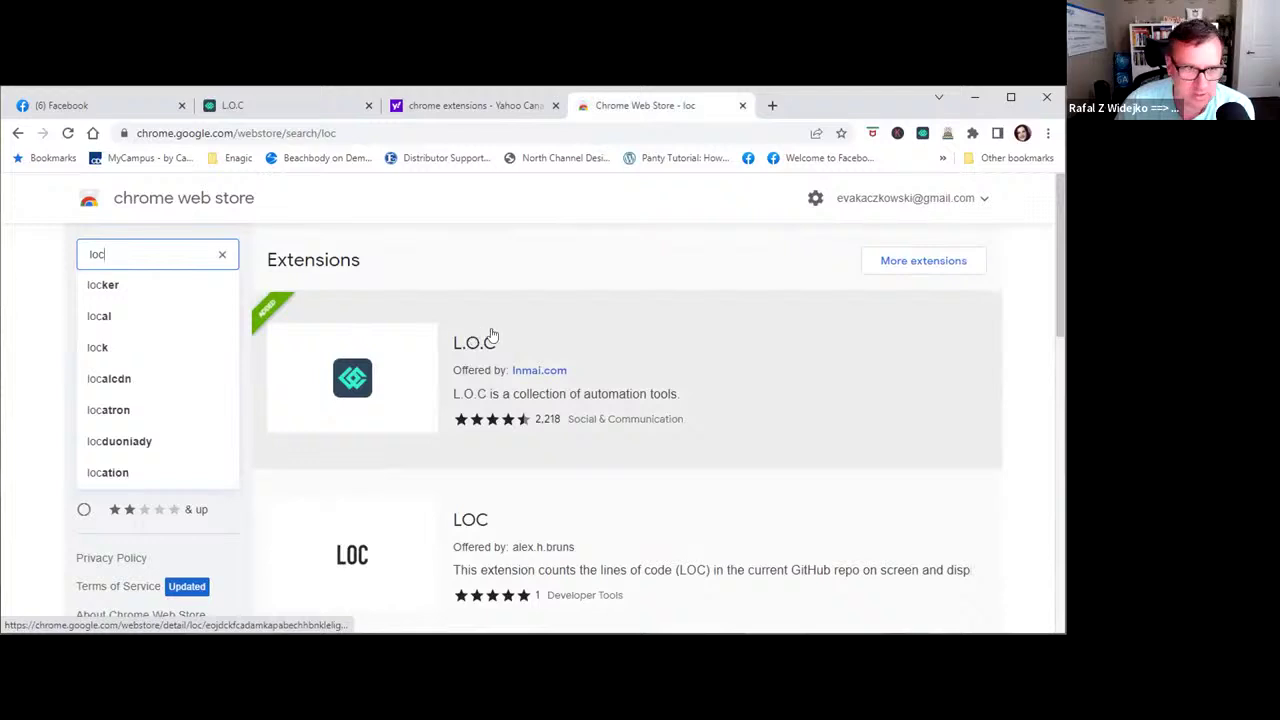
{"action": "left_click", "coordinate": [447, 104]}
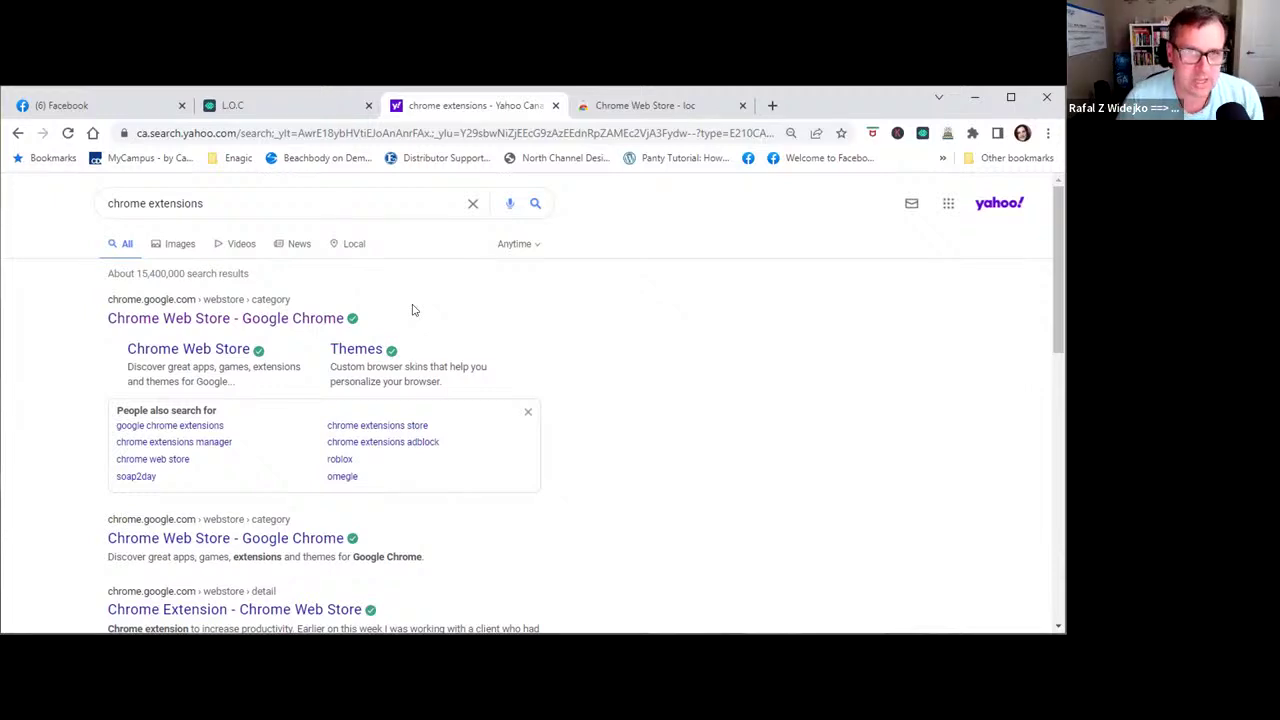
Browse the Facebook home feed, dismiss the empty dropdown panel, and return to L.O.C Friends Remover.
{"action": "left_click", "coordinate": [107, 104]}
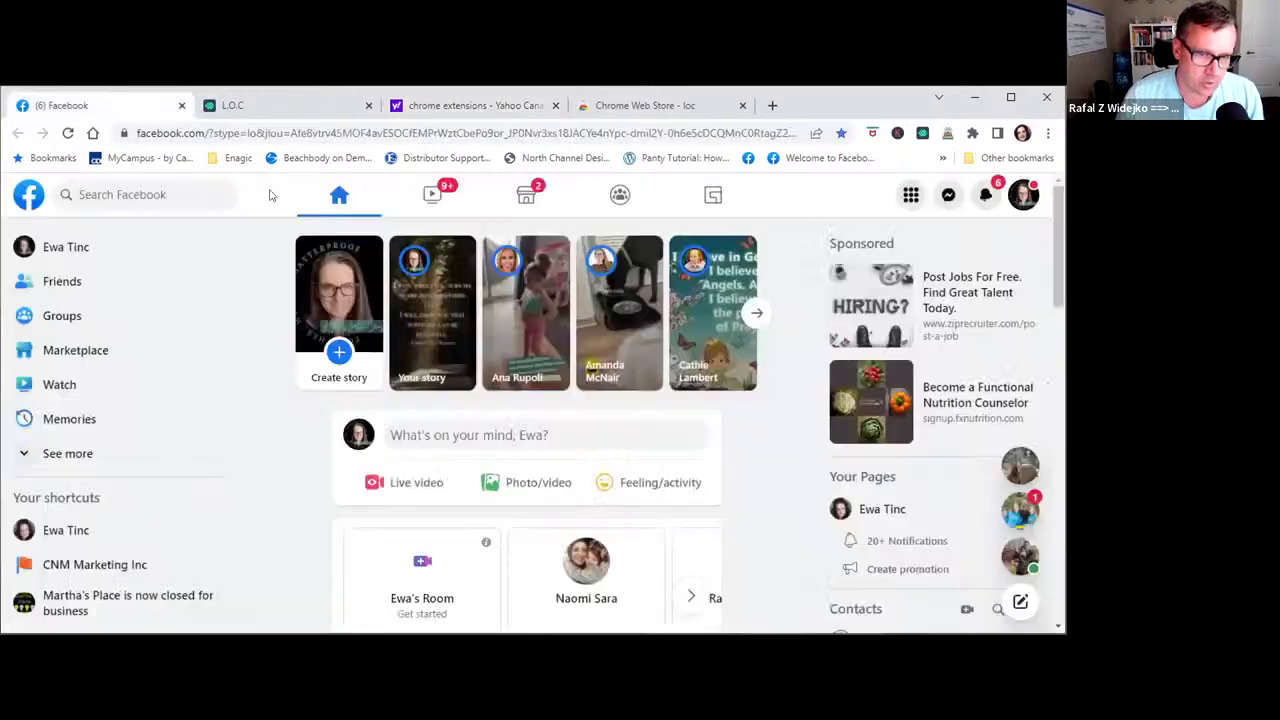
{"action": "scroll", "coordinate": [592, 443], "scroll_direction": "down", "scroll_amount": 2}
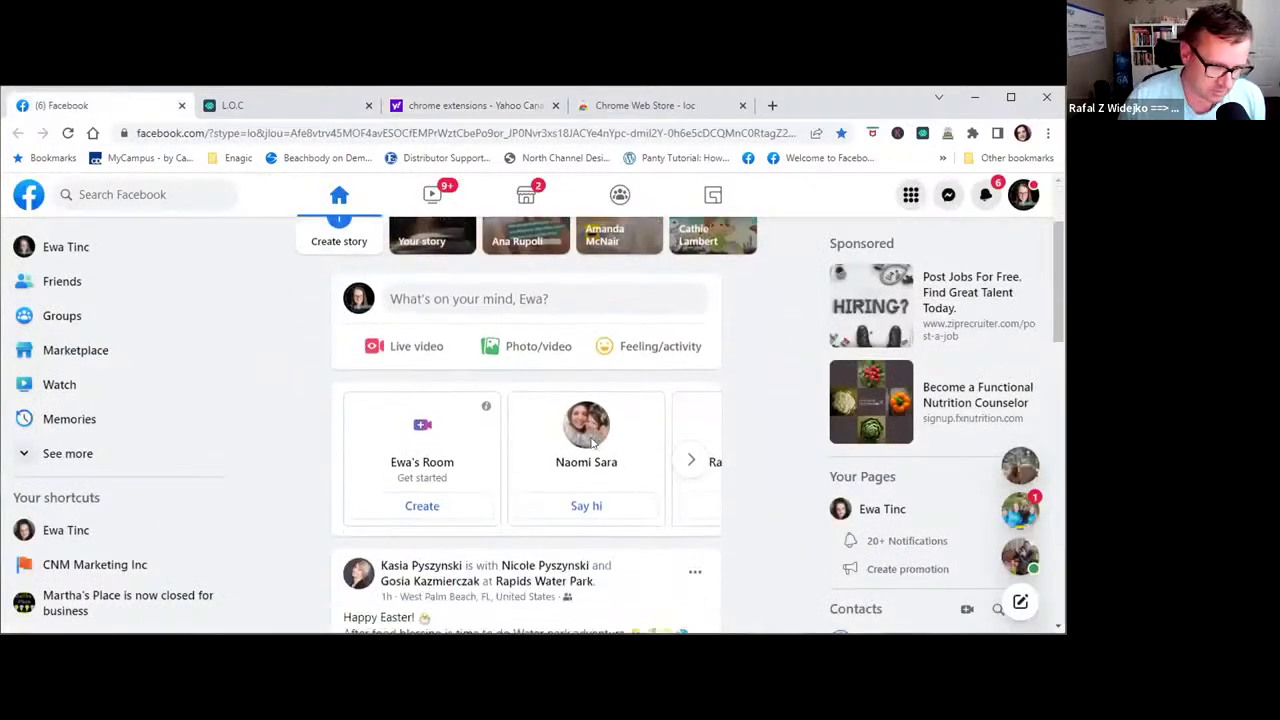
{"action": "scroll", "coordinate": [592, 443], "scroll_direction": "up", "scroll_amount": 2}
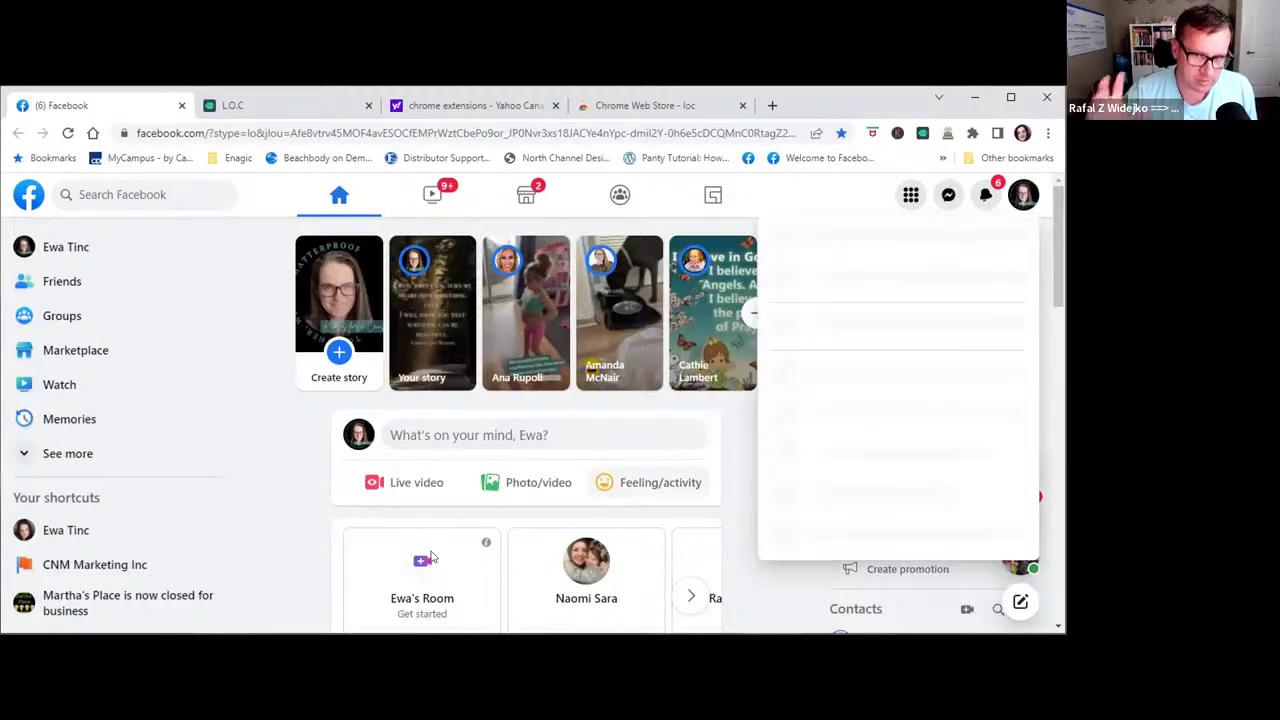
{"action": "left_click", "coordinate": [745, 450]}
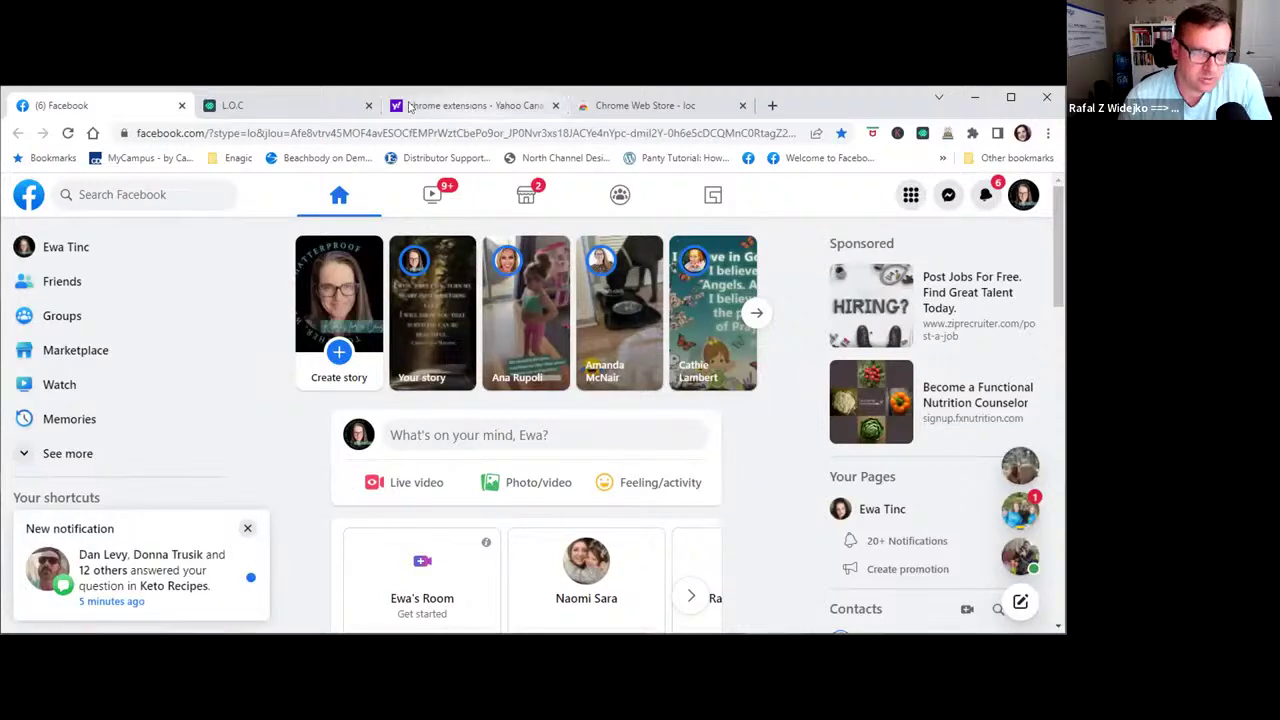
{"action": "left_click", "coordinate": [317, 106]}
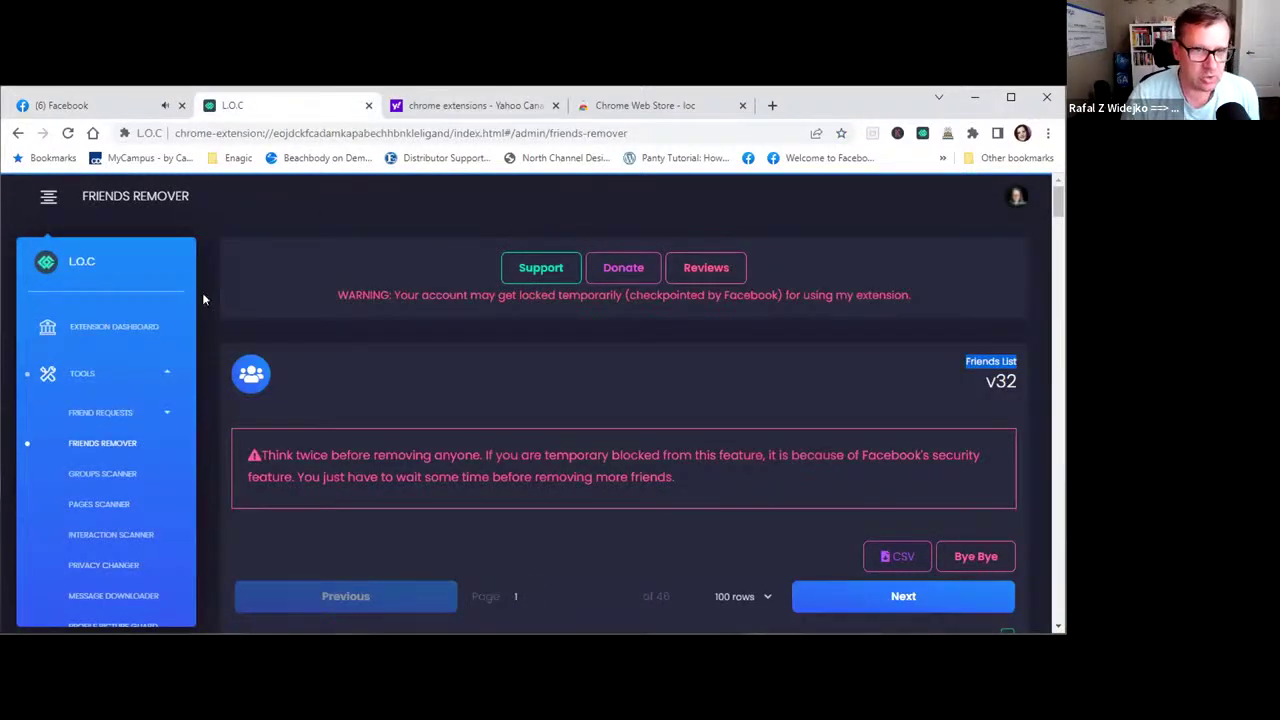
Confirm L.O.C is installed via its store listing from the Extensions menu, then close the store tab.
{"action": "left_click", "coordinate": [457, 106]}
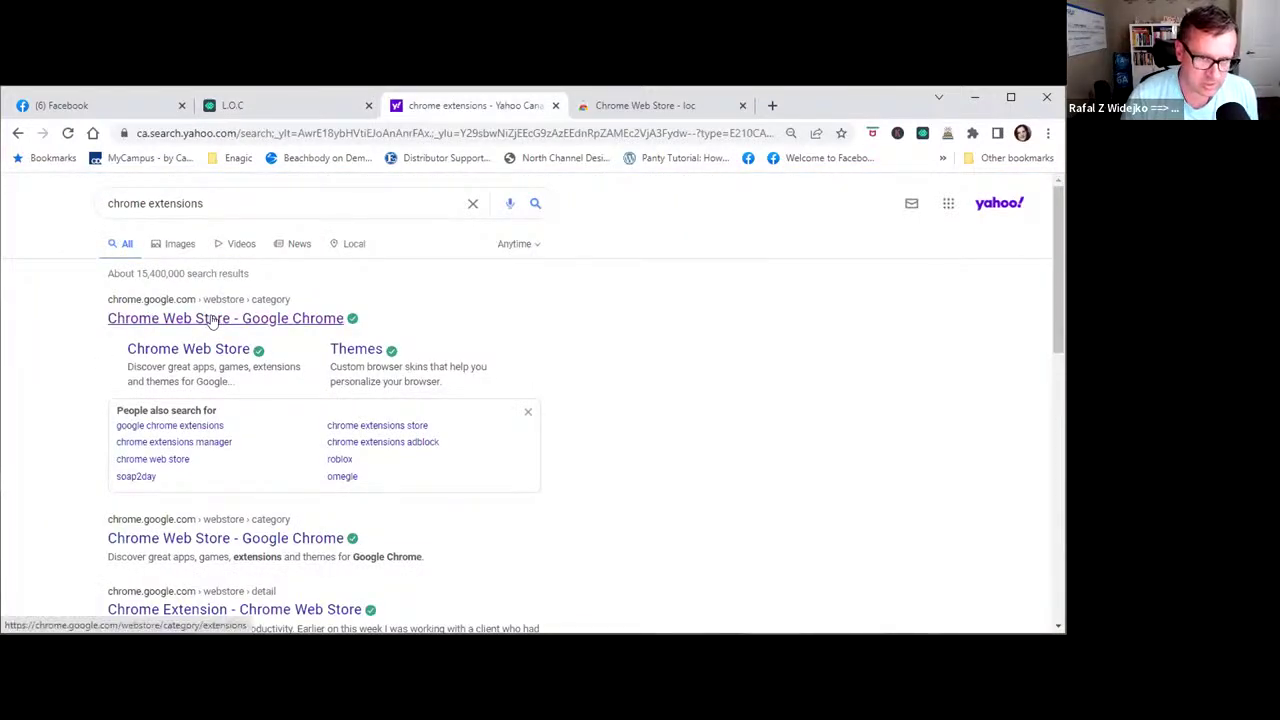
{"action": "left_click", "coordinate": [616, 107]}
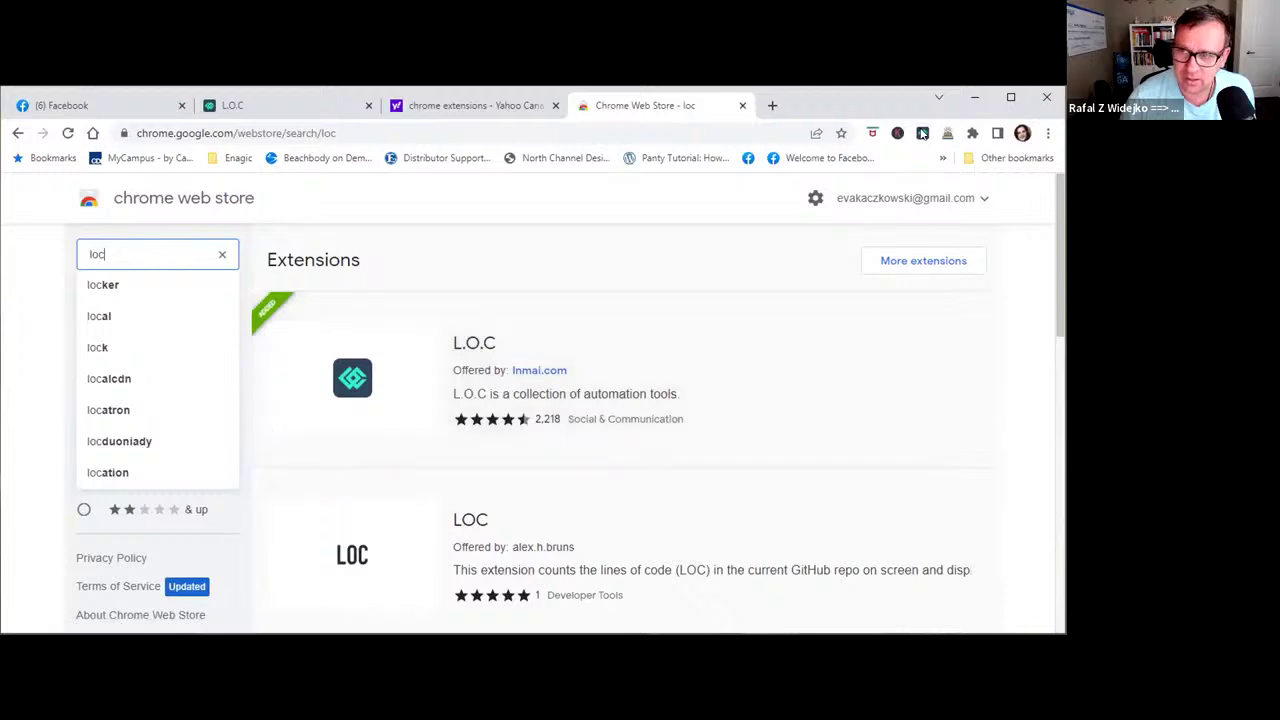
{"action": "left_click", "coordinate": [922, 133]}
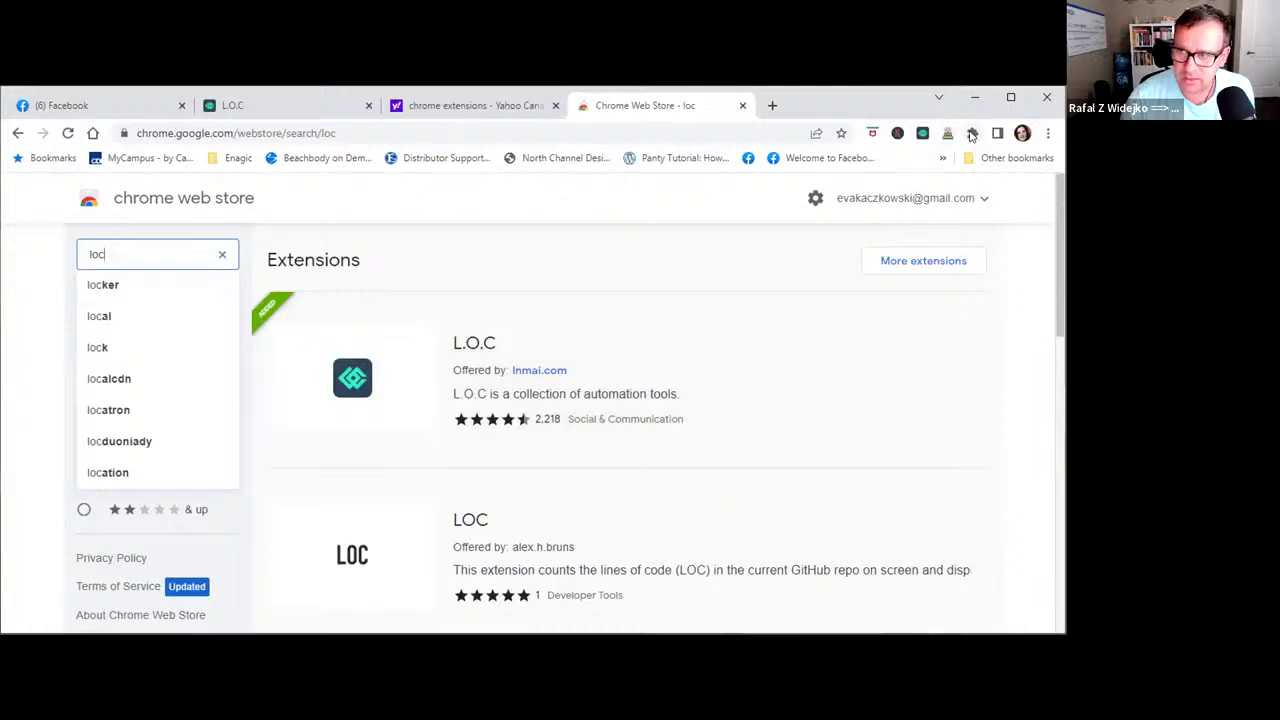
{"action": "left_click", "coordinate": [971, 134]}
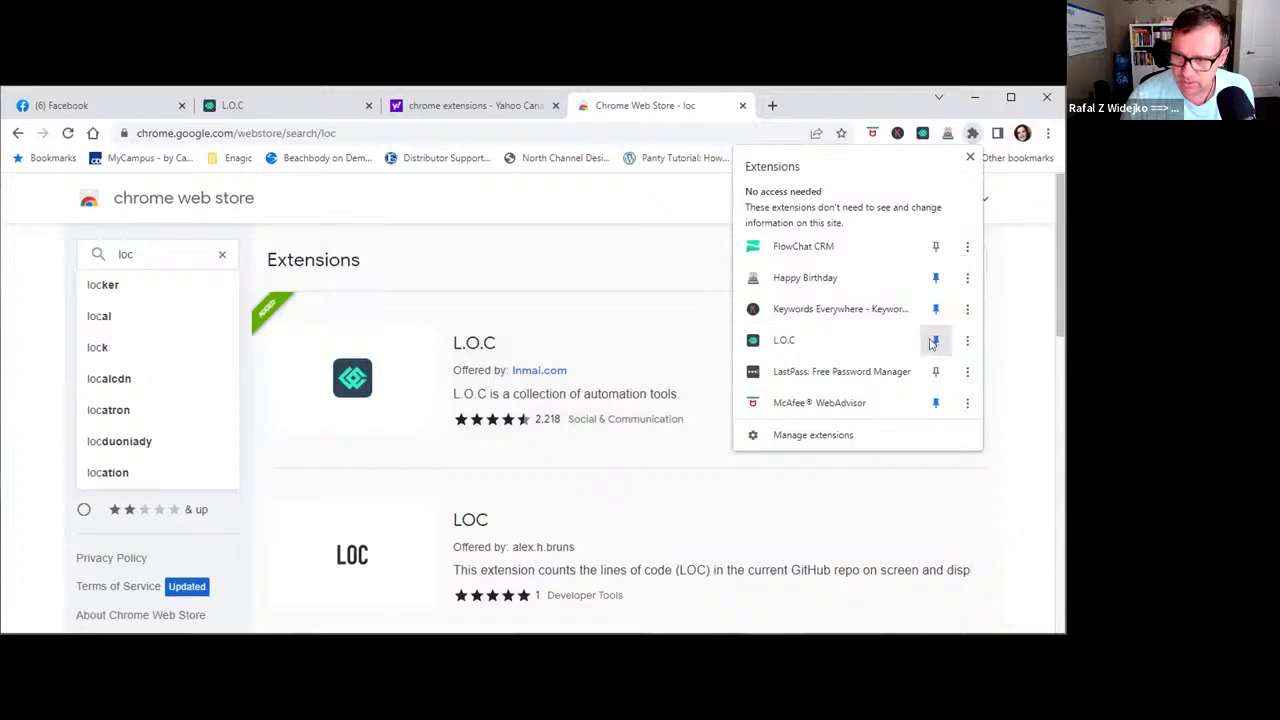
{"action": "left_click", "coordinate": [1006, 285]}
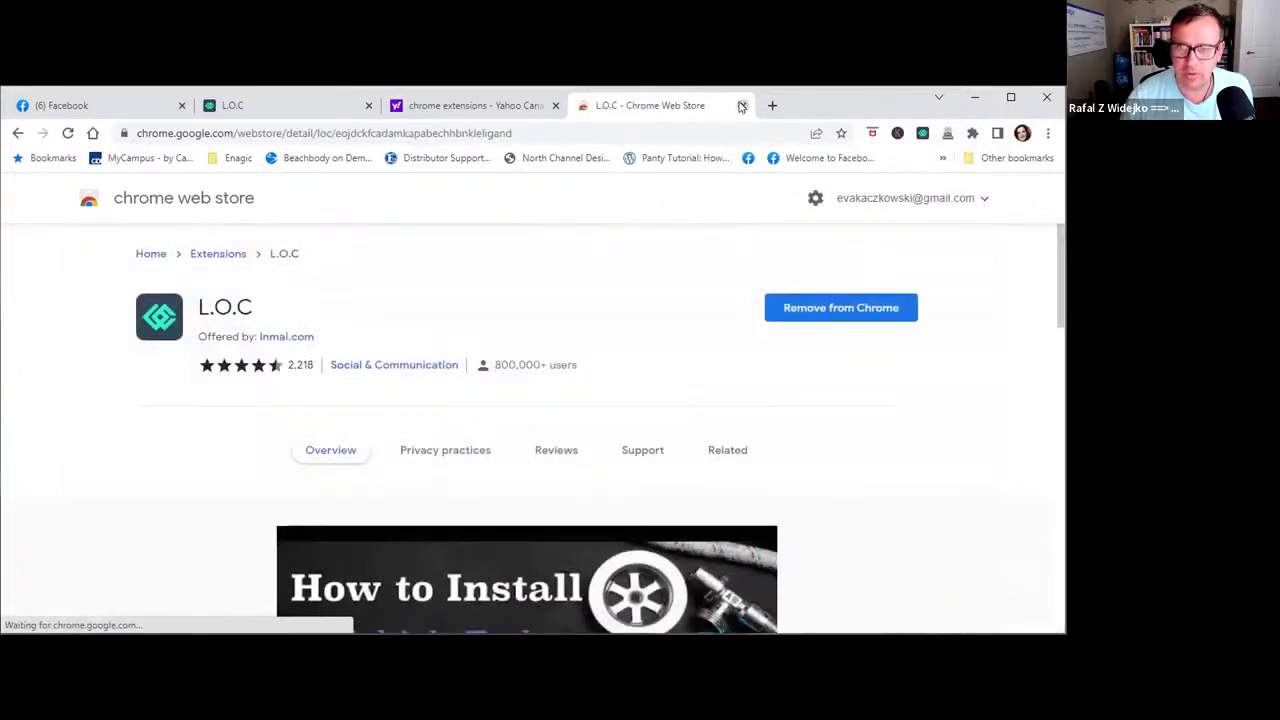
{"action": "left_click", "coordinate": [741, 105]}
Back in L.O.C, open the Privacy Changer tool from the sidebar.
{"action": "left_click", "coordinate": [305, 107]}
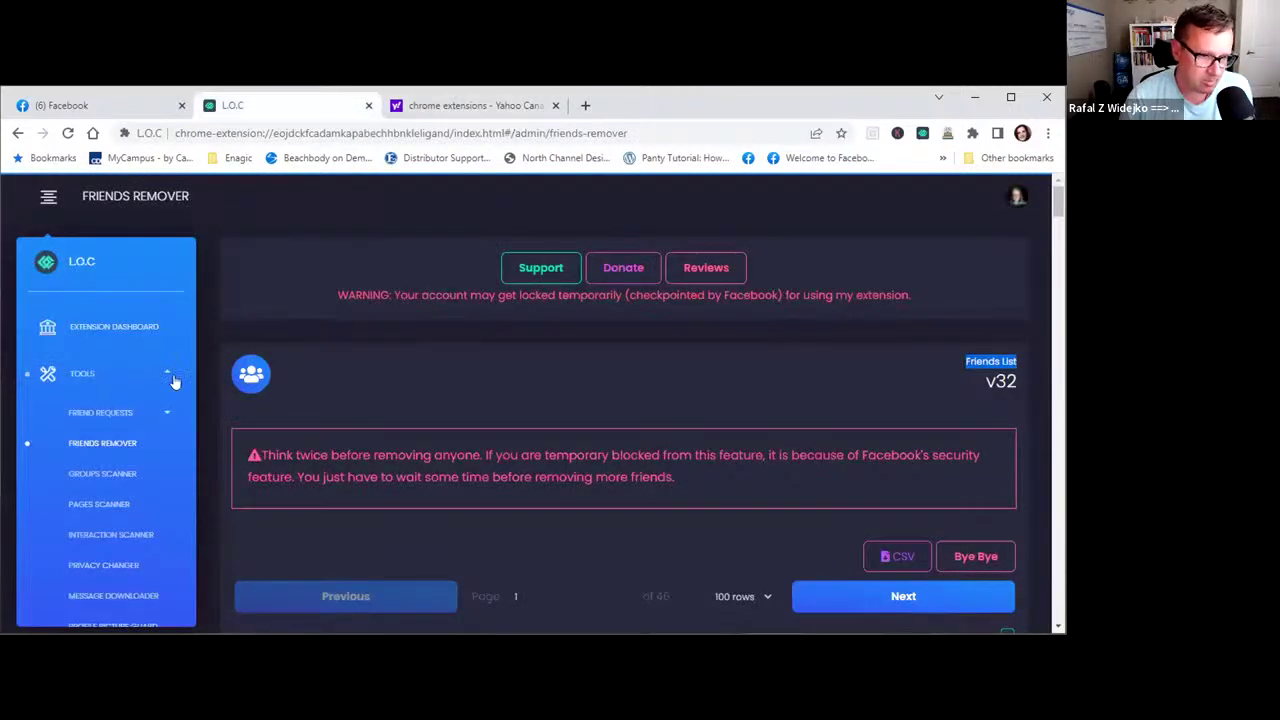
{"action": "scroll", "coordinate": [107, 375], "scroll_direction": "down", "scroll_amount": 2}
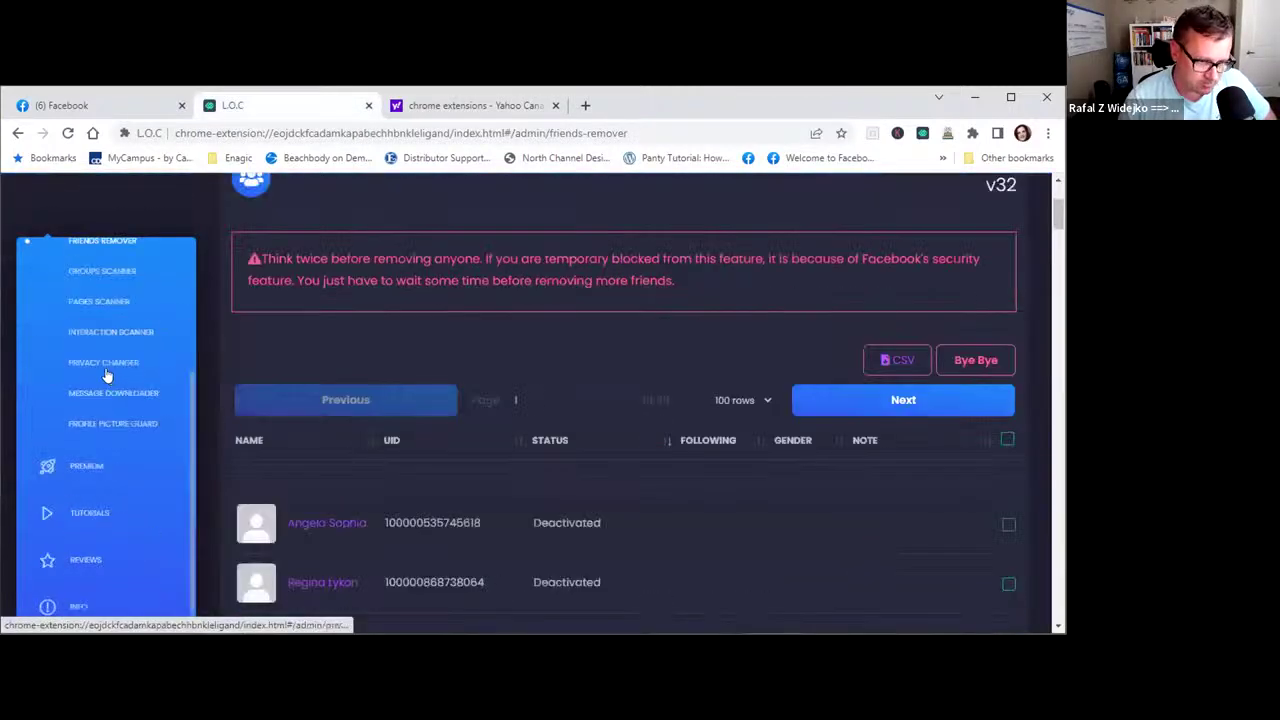
{"action": "left_click", "coordinate": [106, 368]}
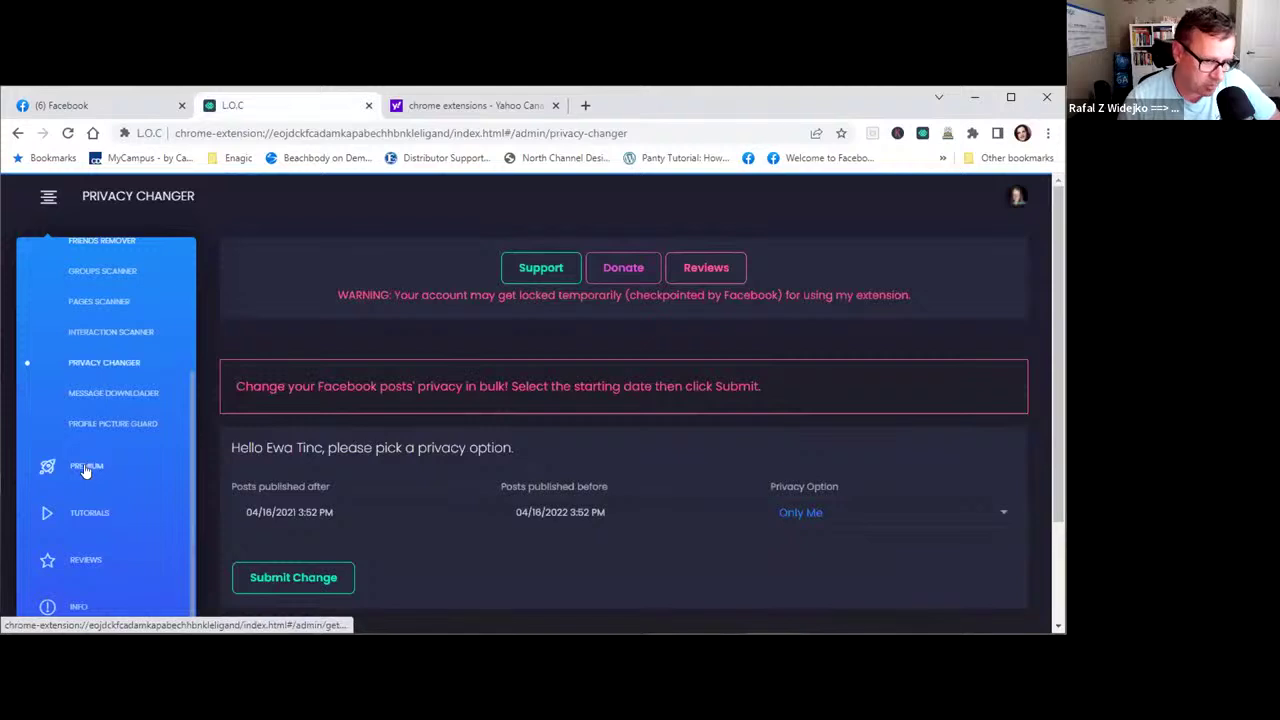
{"action": "scroll", "coordinate": [110, 400], "scroll_direction": "up", "scroll_amount": 2}
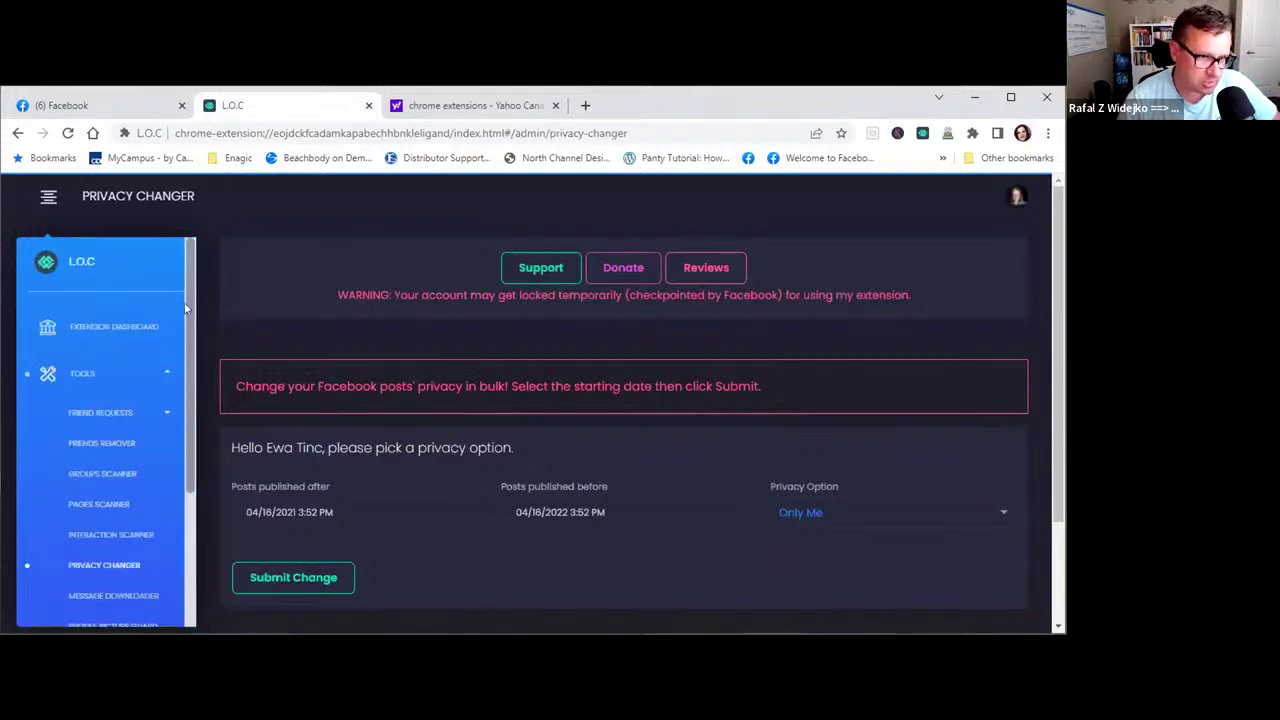
Open the Extension Dashboard and review its active-users-by-date chart, returning to the top.
{"action": "left_click", "coordinate": [118, 326]}
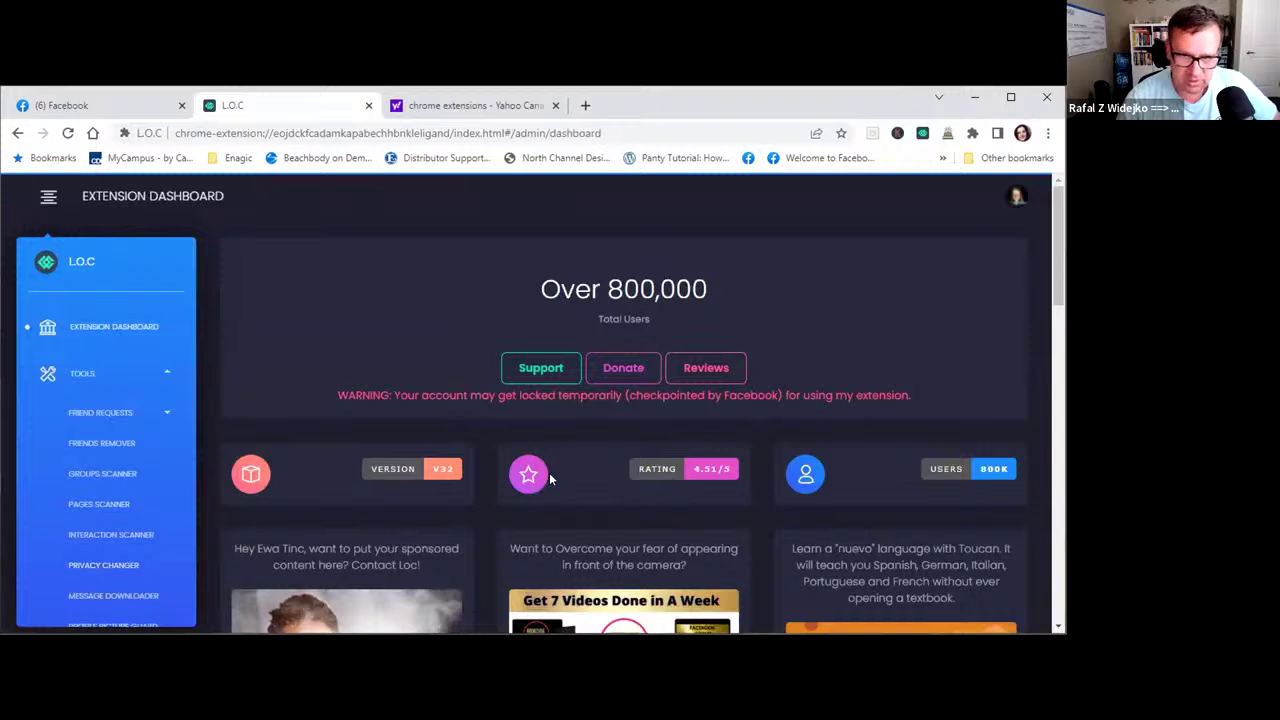
{"action": "scroll", "coordinate": [684, 308], "scroll_direction": "down", "scroll_amount": 1}
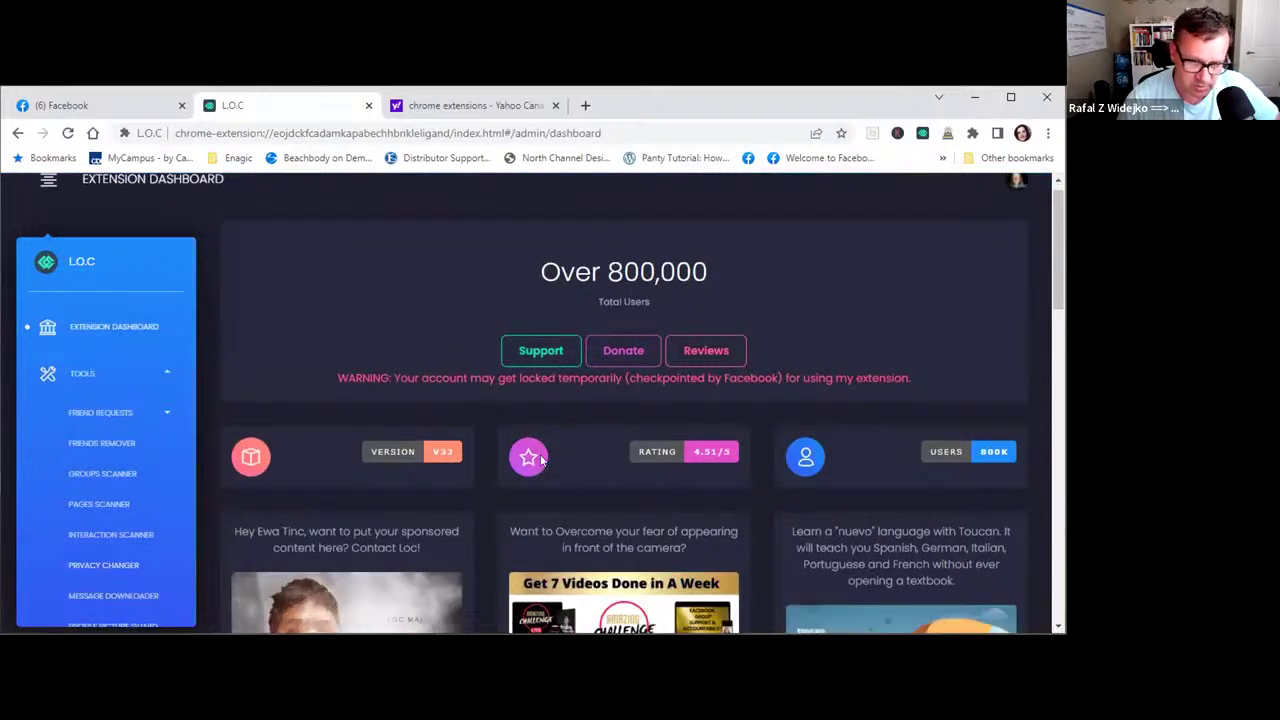
{"action": "scroll", "coordinate": [540, 458], "scroll_direction": "down", "scroll_amount": 1}
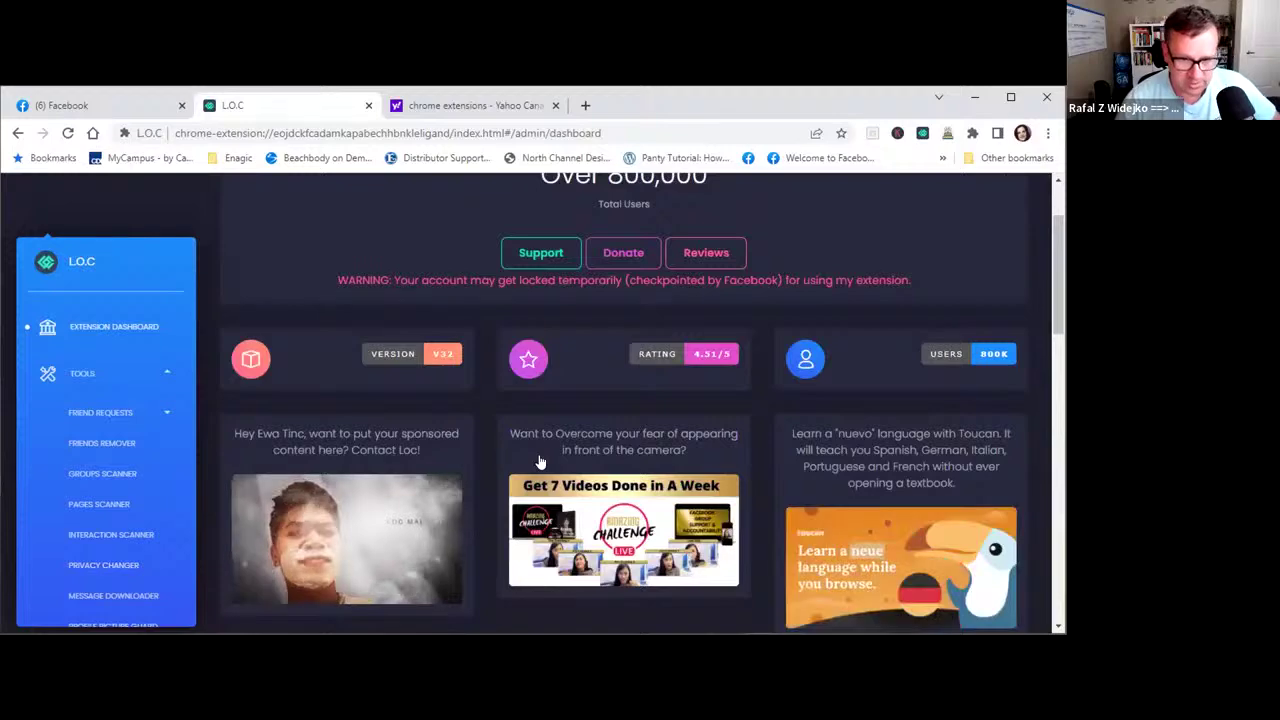
{"action": "scroll", "coordinate": [539, 461], "scroll_direction": "down", "scroll_amount": 2}
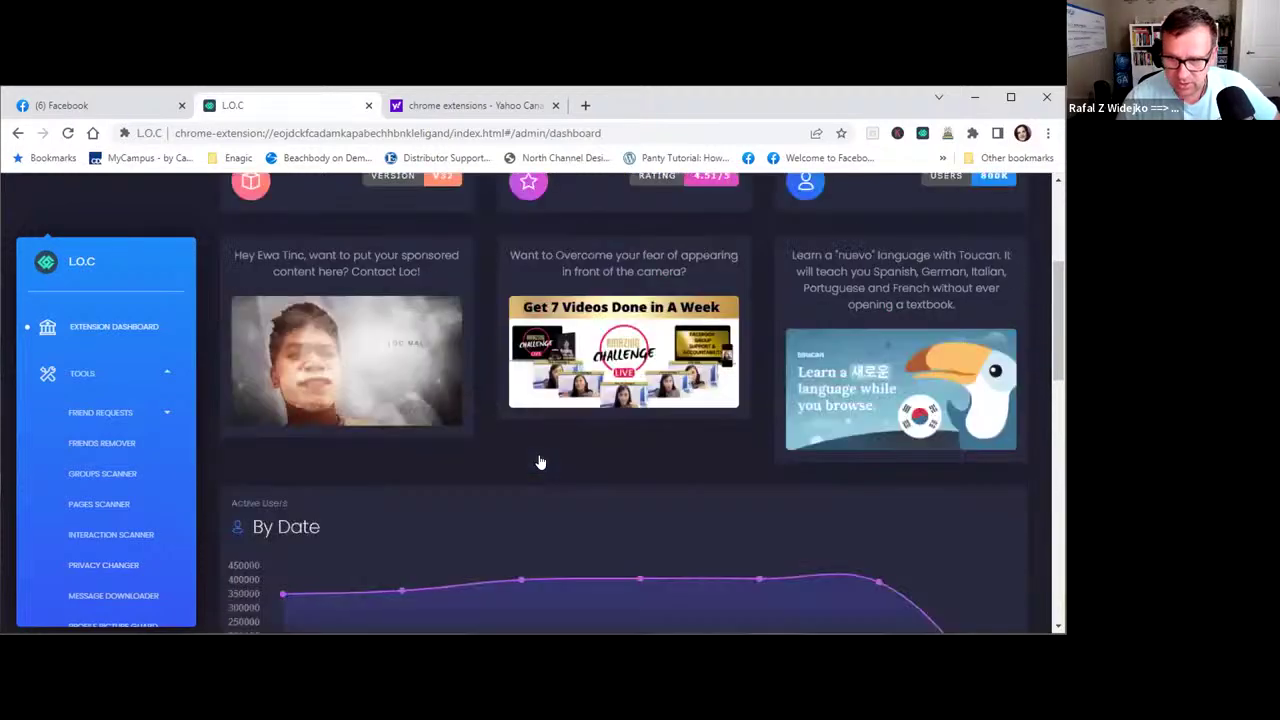
{"action": "scroll", "coordinate": [540, 461], "scroll_direction": "down", "scroll_amount": 1}
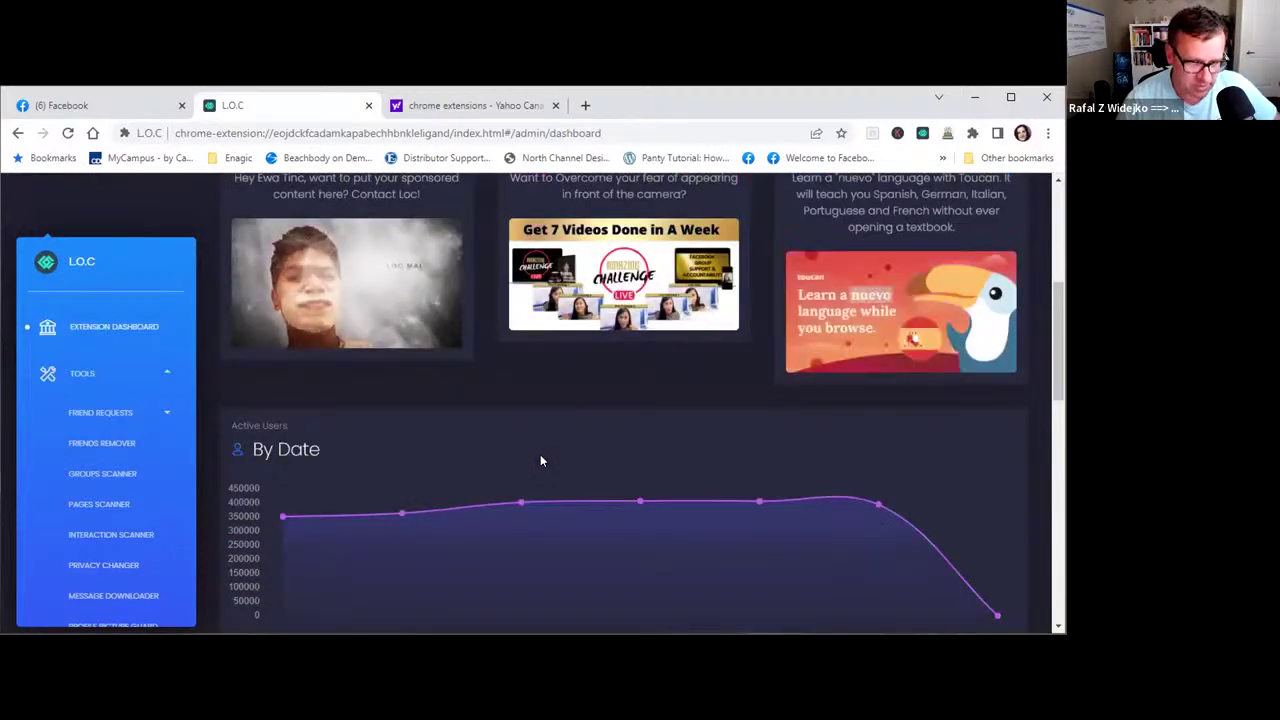
{"action": "scroll", "coordinate": [541, 458], "scroll_direction": "down", "scroll_amount": 1}
{"action": "scroll", "coordinate": [431, 445], "scroll_direction": "down", "scroll_amount": 1}
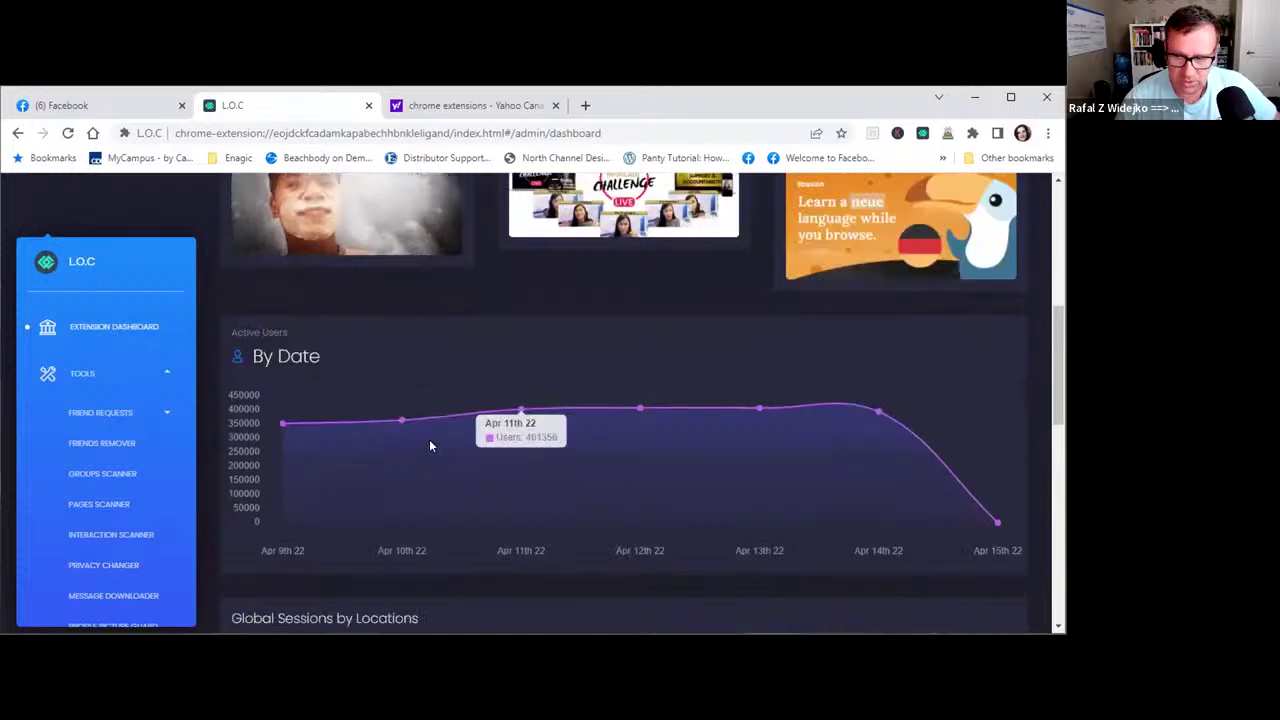
{"action": "left_click", "coordinate": [151, 375]}
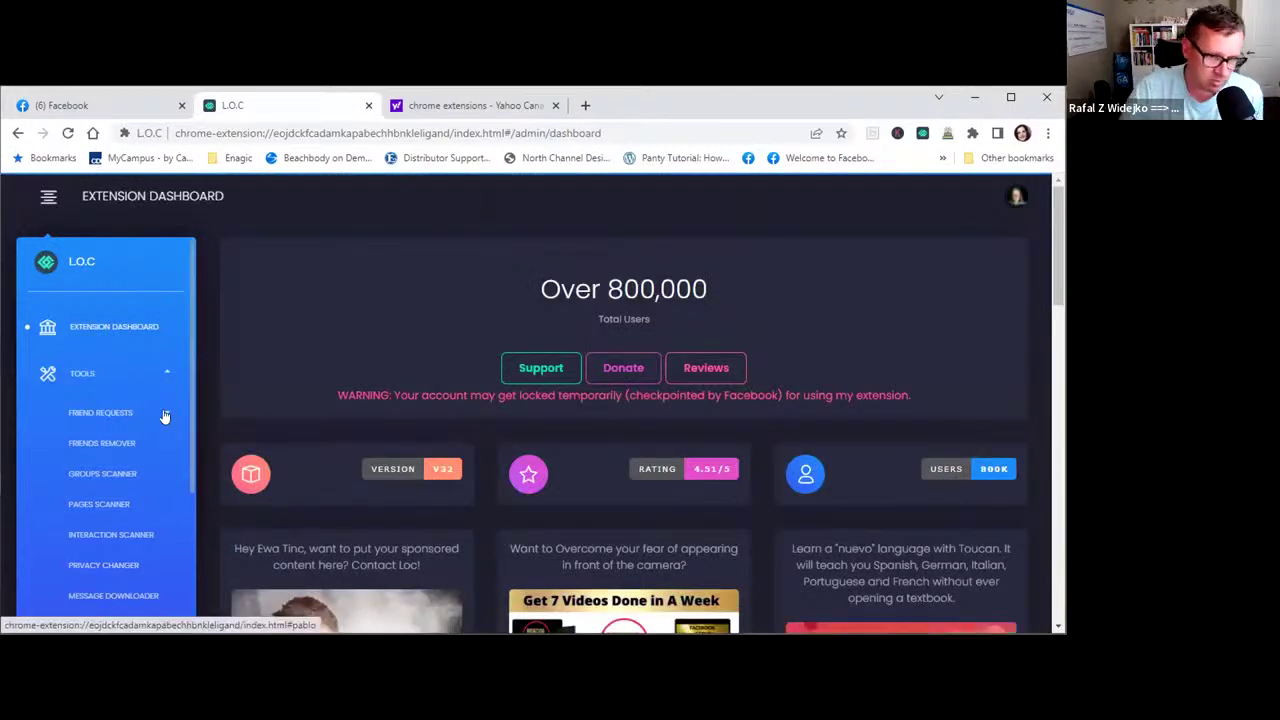
Open Incoming Friend Requests and scroll through the requests with gender, mutual friends and dates.
{"action": "left_click", "coordinate": [161, 413]}
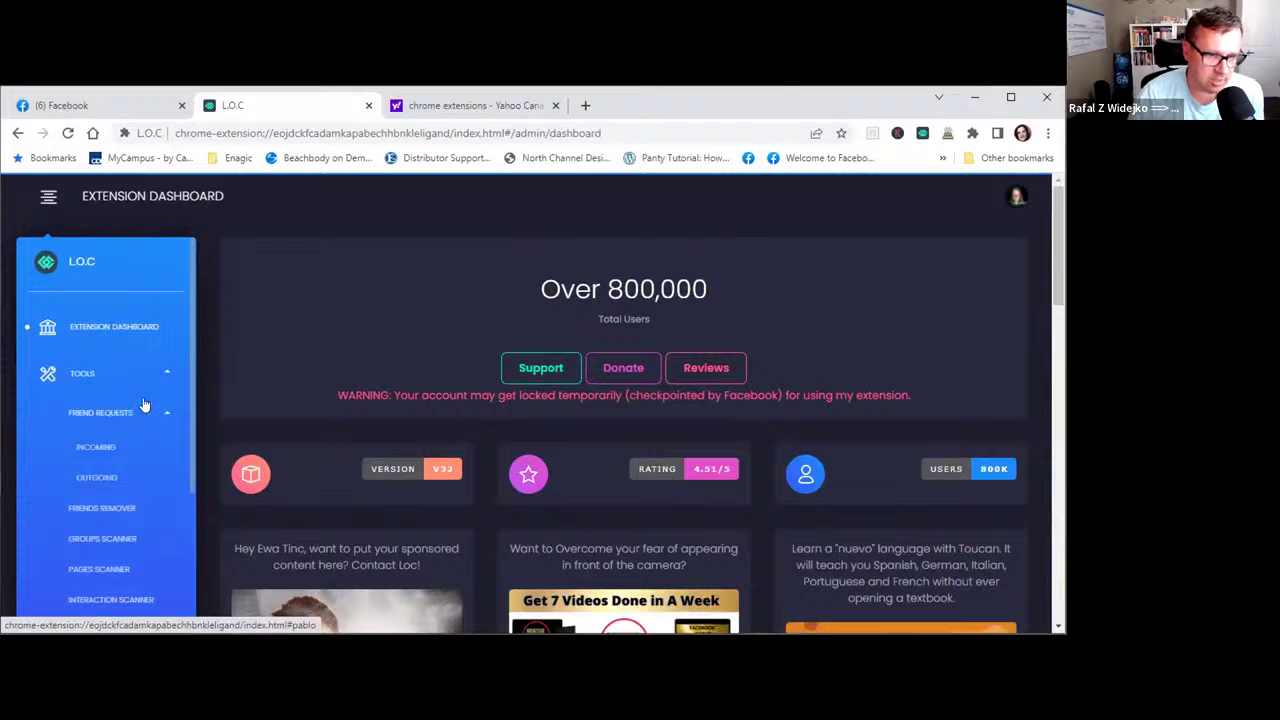
{"action": "scroll", "coordinate": [91, 398], "scroll_direction": "down", "scroll_amount": 1}
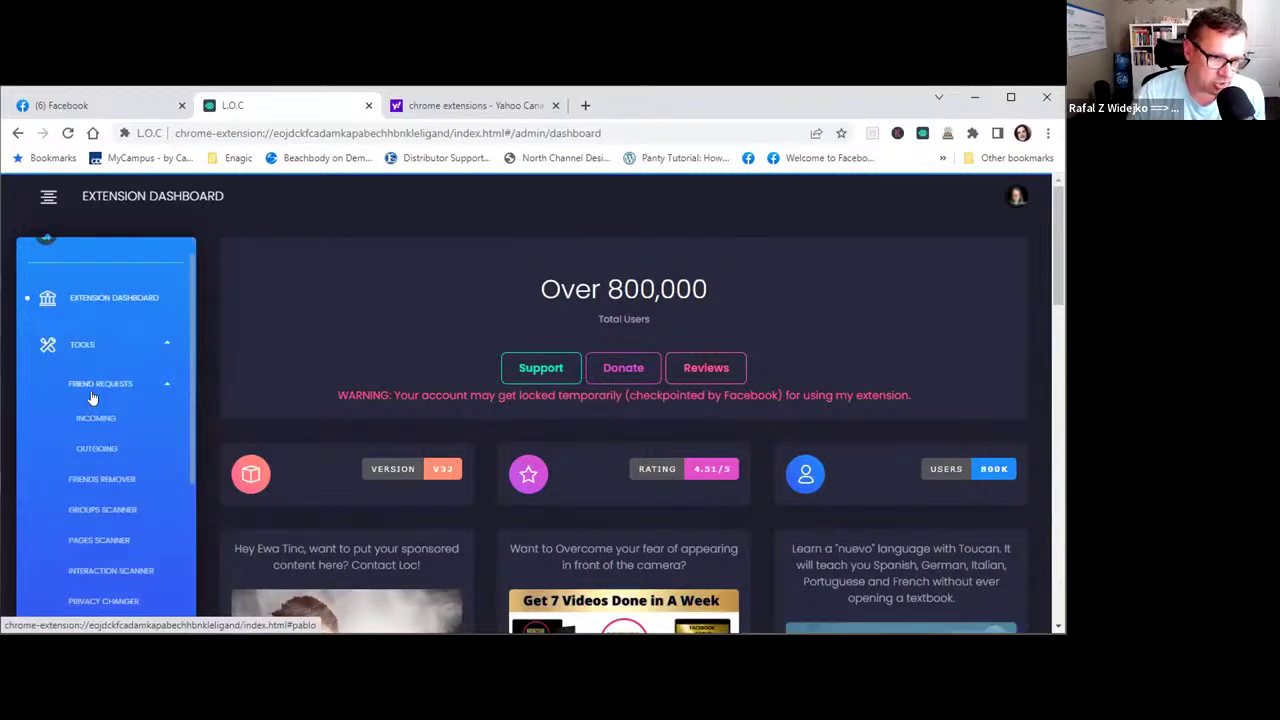
{"action": "scroll", "coordinate": [95, 405], "scroll_direction": "down", "scroll_amount": 3}
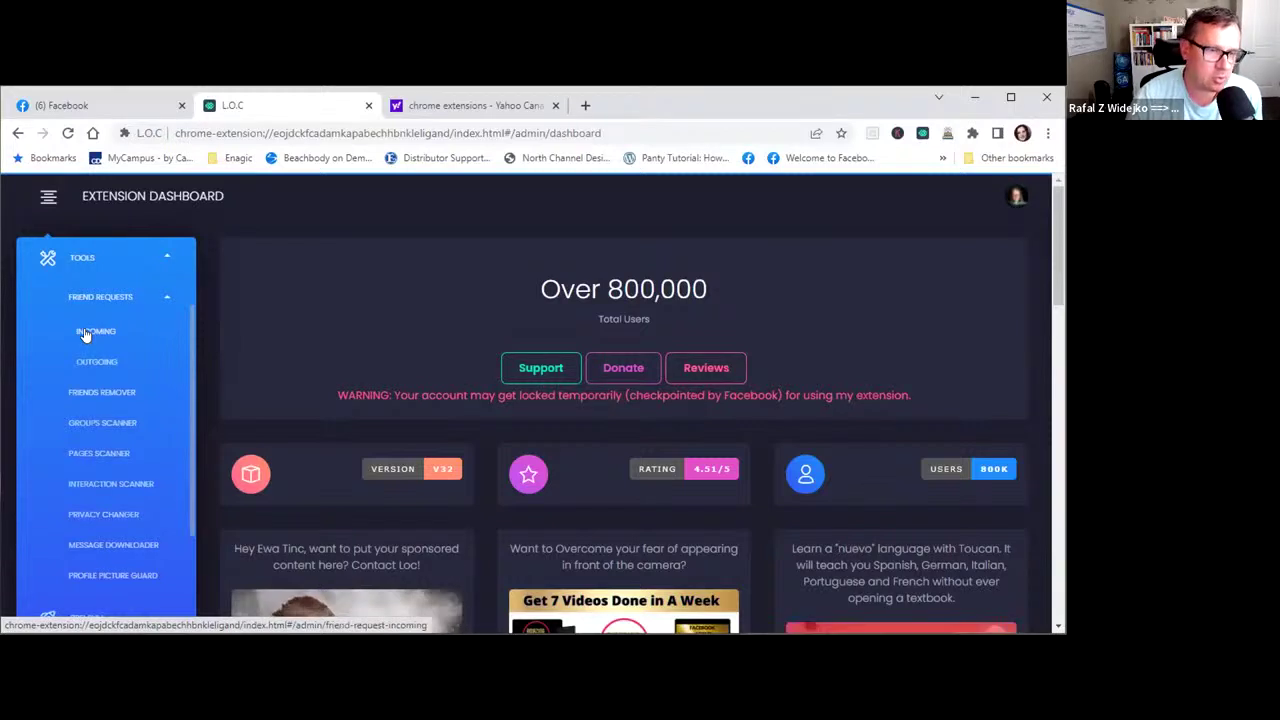
{"action": "left_click", "coordinate": [90, 331]}
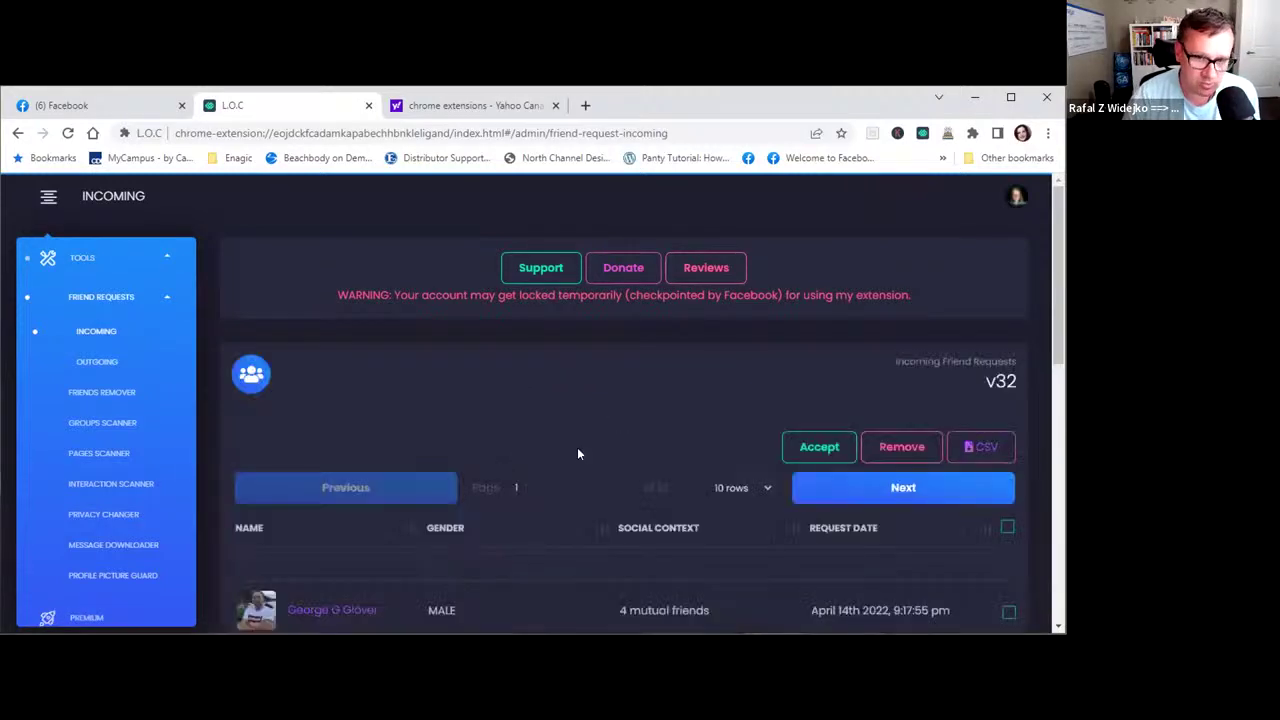
{"action": "scroll", "coordinate": [578, 448], "scroll_direction": "down", "scroll_amount": 1}
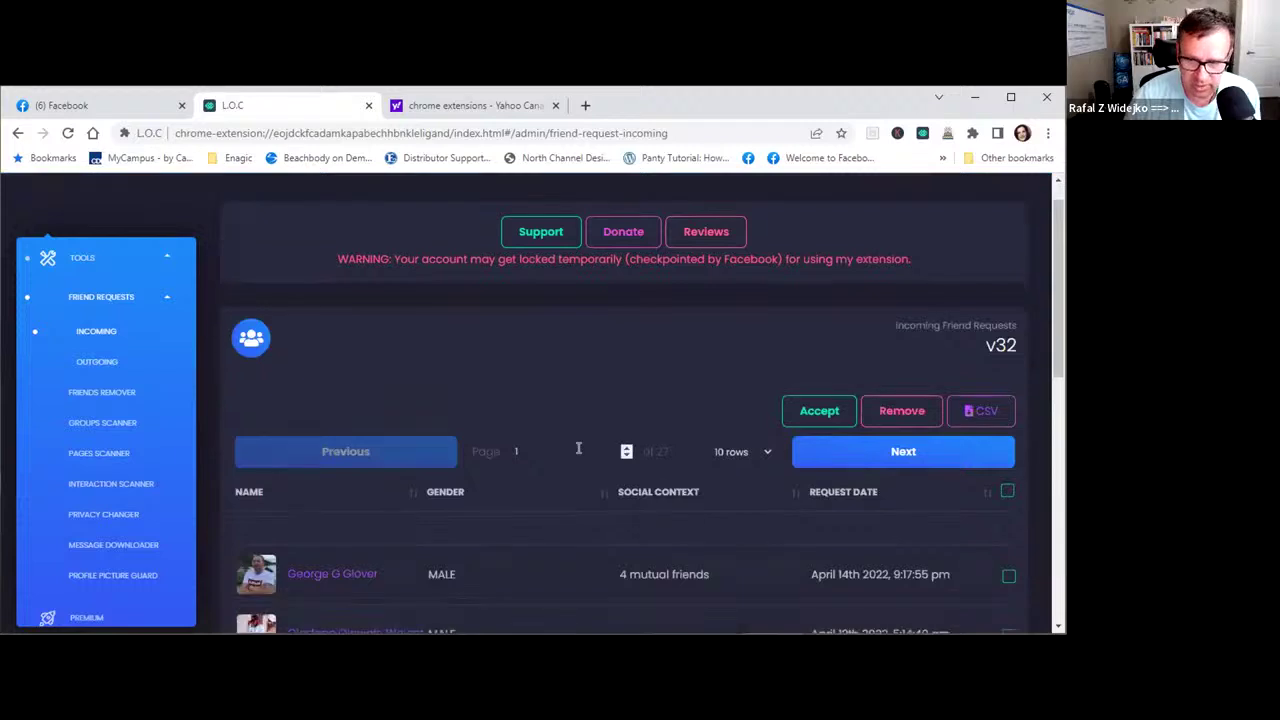
{"action": "scroll", "coordinate": [630, 470], "scroll_direction": "down", "scroll_amount": 3}
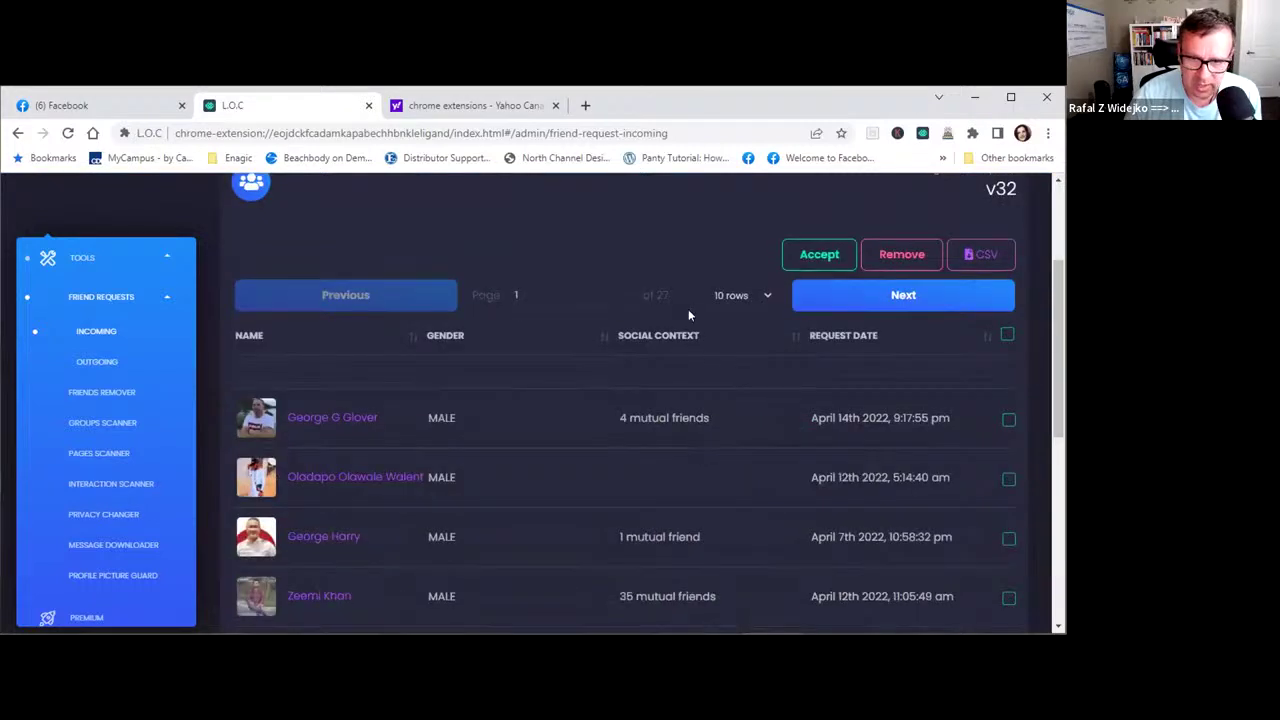
{"action": "scroll", "coordinate": [558, 452], "scroll_direction": "down", "scroll_amount": 4}
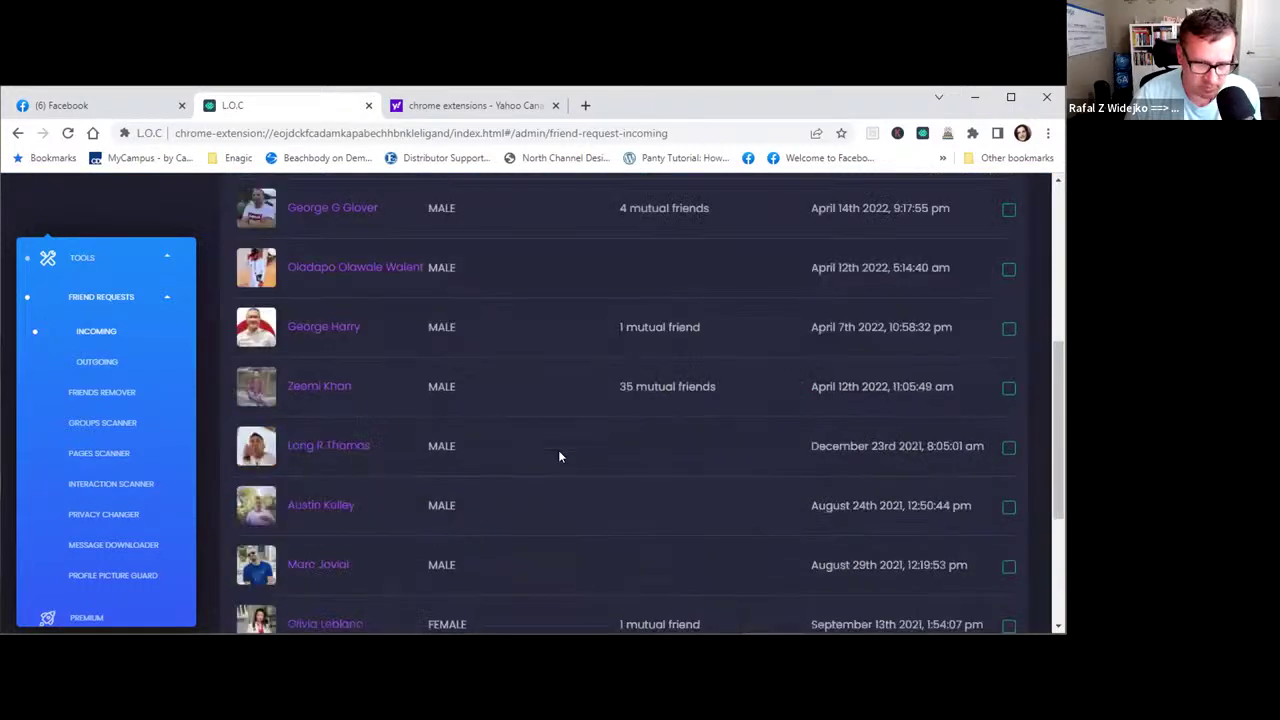
{"action": "scroll", "coordinate": [558, 456], "scroll_direction": "down", "scroll_amount": 3}
{"action": "scroll", "coordinate": [580, 416], "scroll_direction": "down", "scroll_amount": 2}
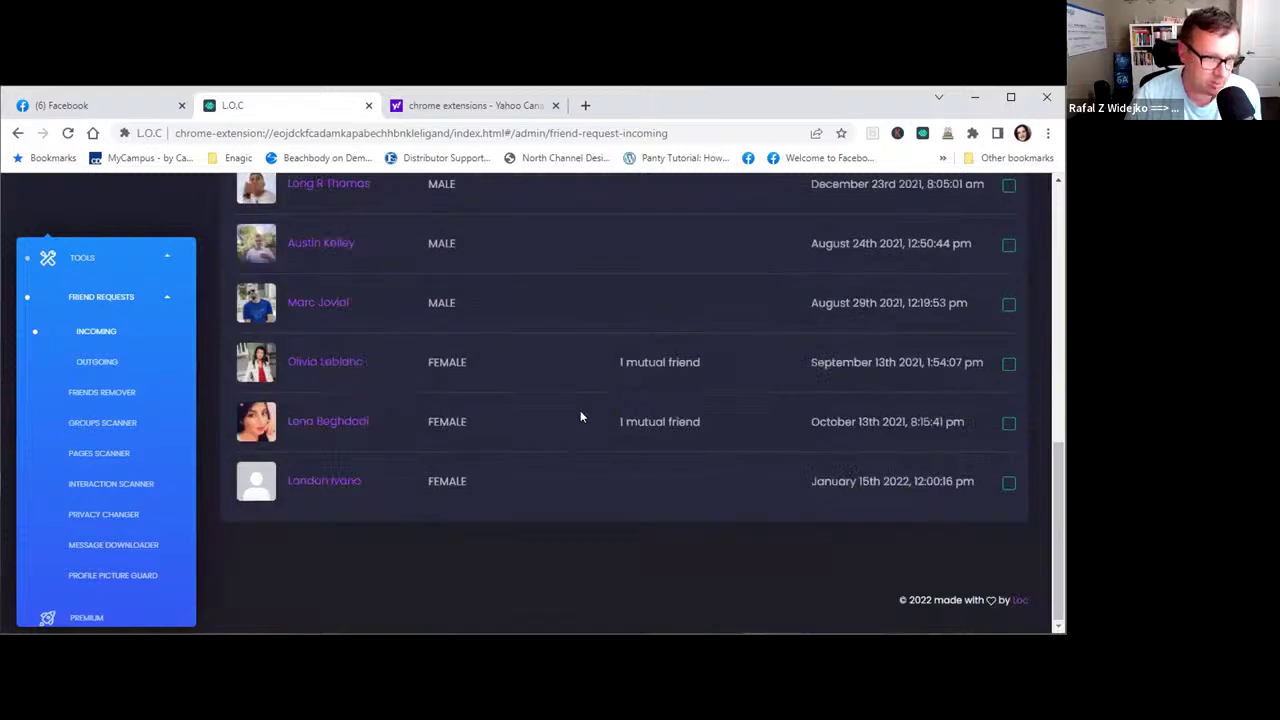
{"action": "scroll", "coordinate": [580, 415], "scroll_direction": "up", "scroll_amount": 10}
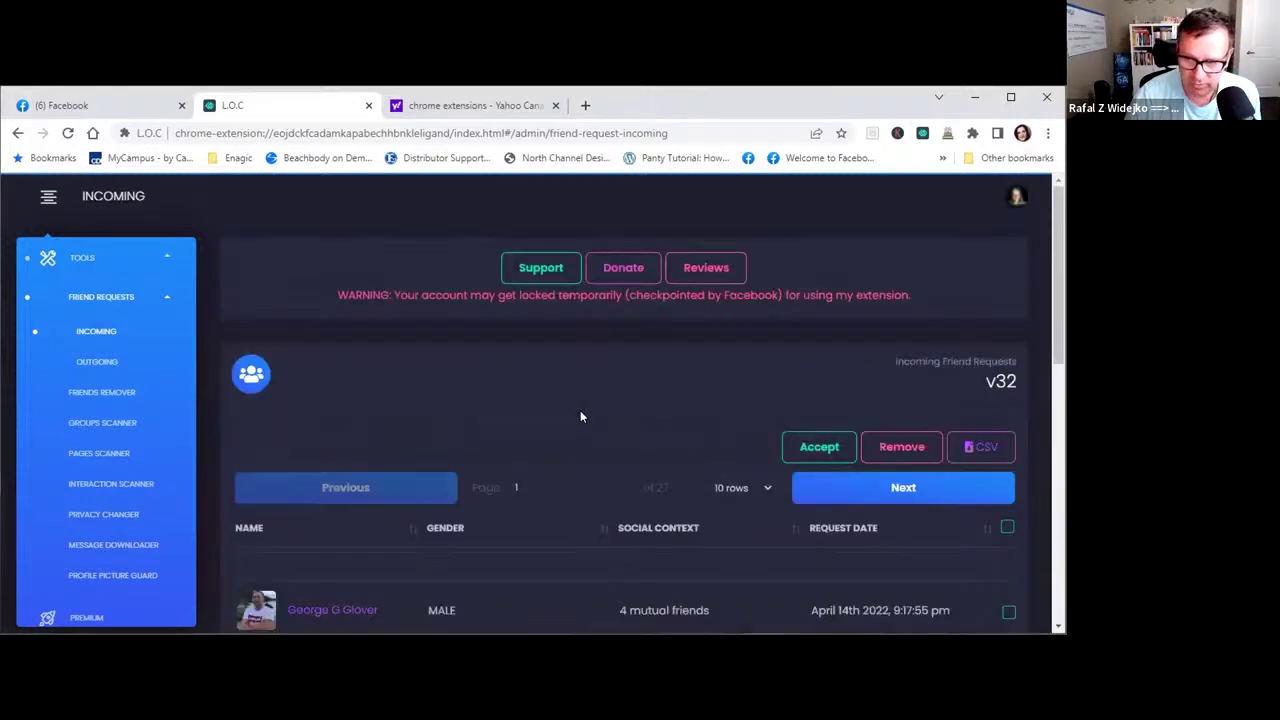
Show 100 requests per page and browse the expanded list, highlighting one request's date.
{"action": "left_click", "coordinate": [765, 487]}
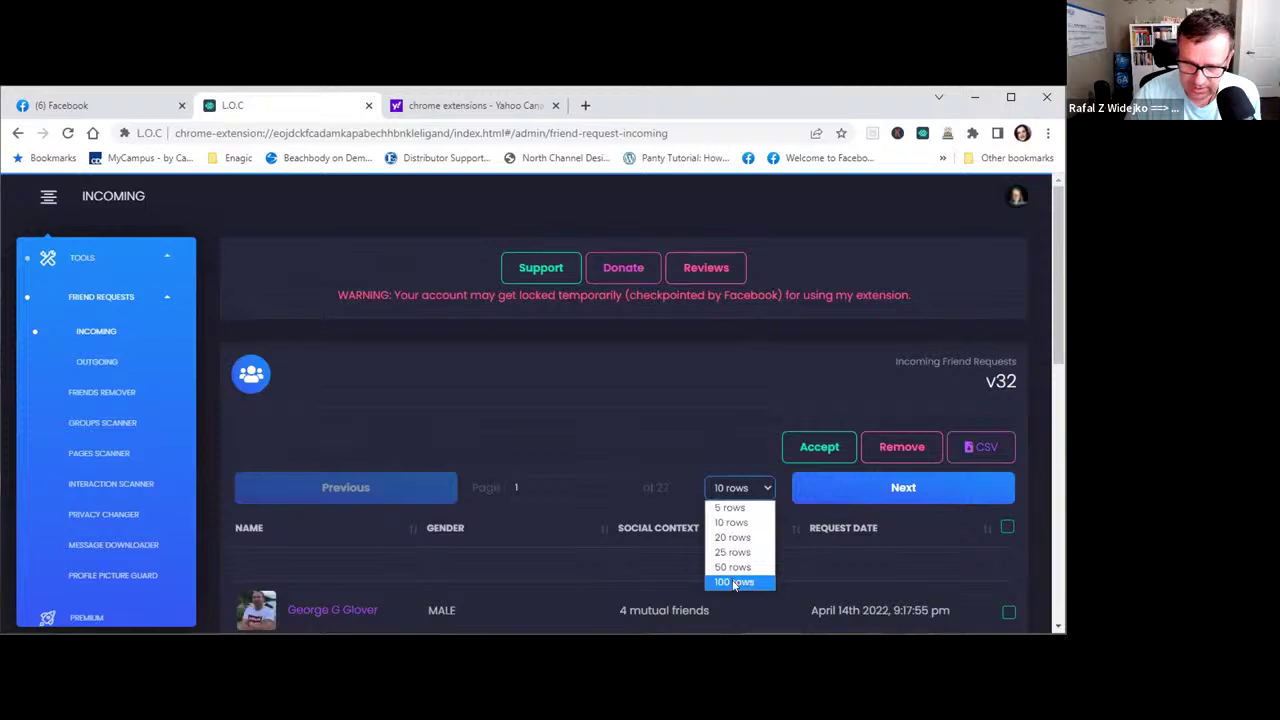
{"action": "key", "text": "Return"}
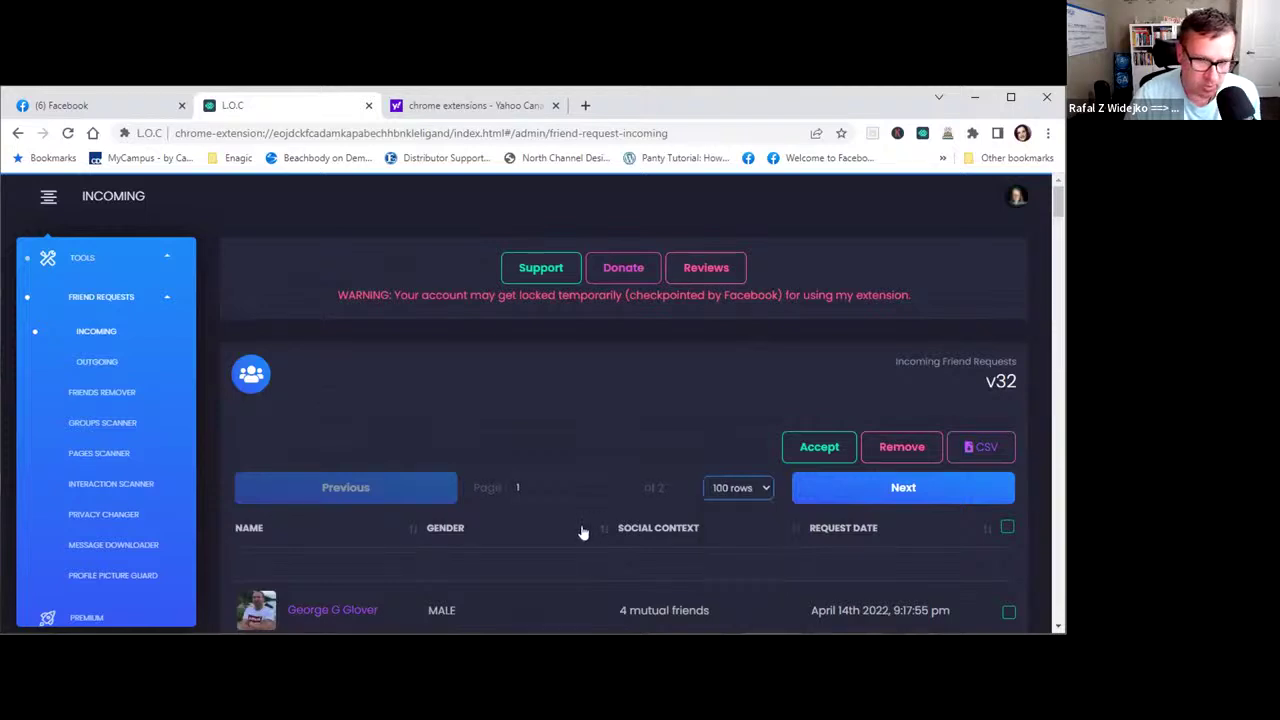
{"action": "scroll", "coordinate": [583, 532], "scroll_direction": "down", "scroll_amount": 1}
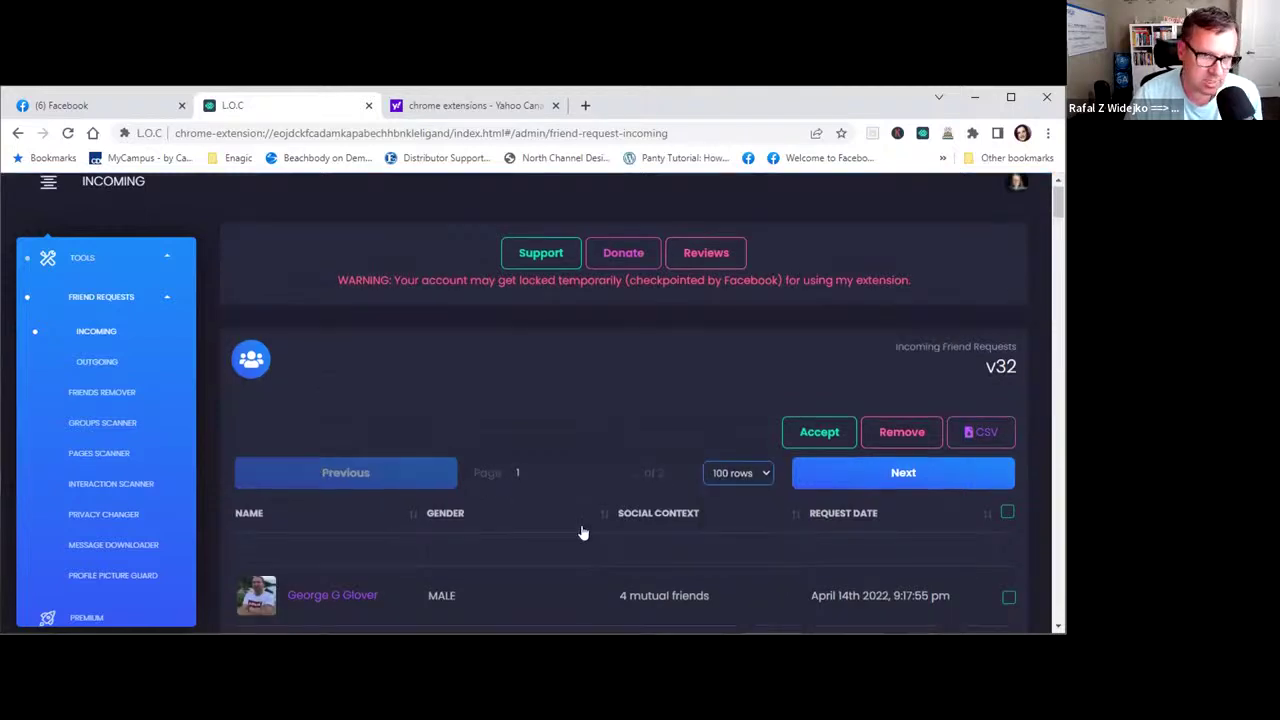
{"action": "scroll", "coordinate": [583, 532], "scroll_direction": "down", "scroll_amount": 3}
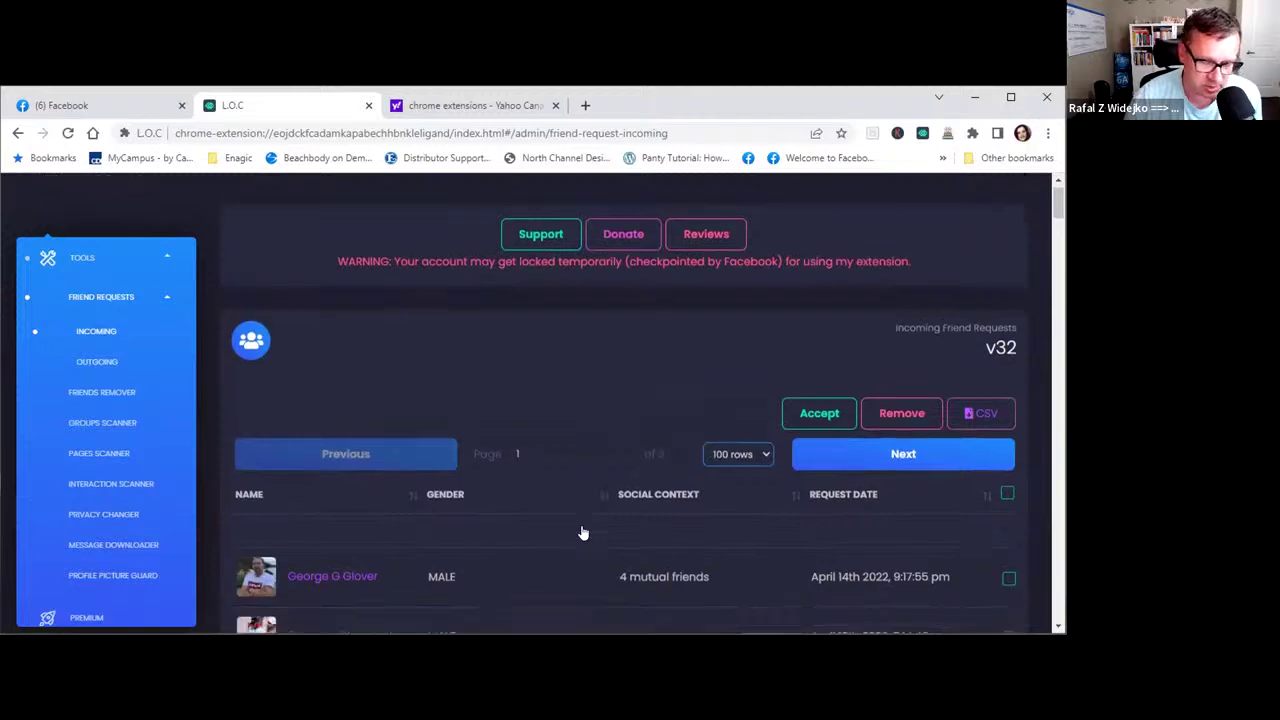
{"action": "scroll", "coordinate": [583, 533], "scroll_direction": "down", "scroll_amount": 1}
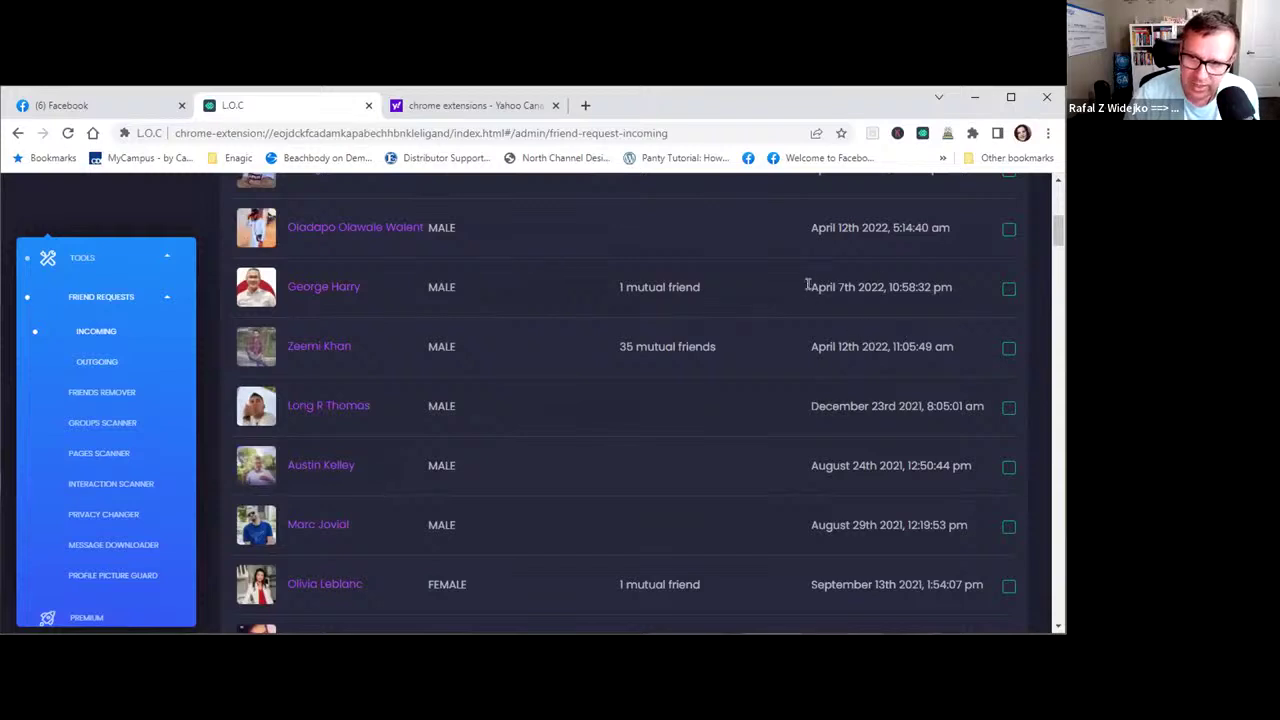
{"action": "left_click_drag", "start_coordinate": [809, 287], "coordinate": [919, 285]}
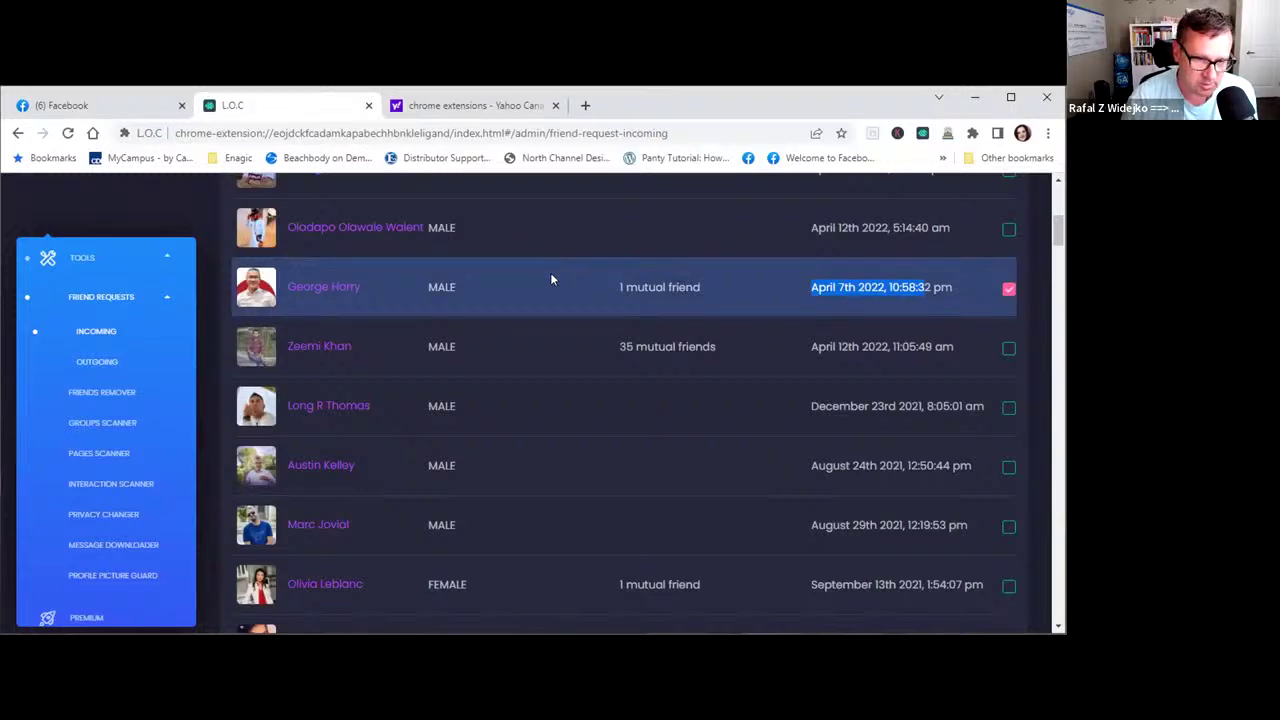
{"action": "scroll", "coordinate": [550, 279], "scroll_direction": "up", "scroll_amount": 5}
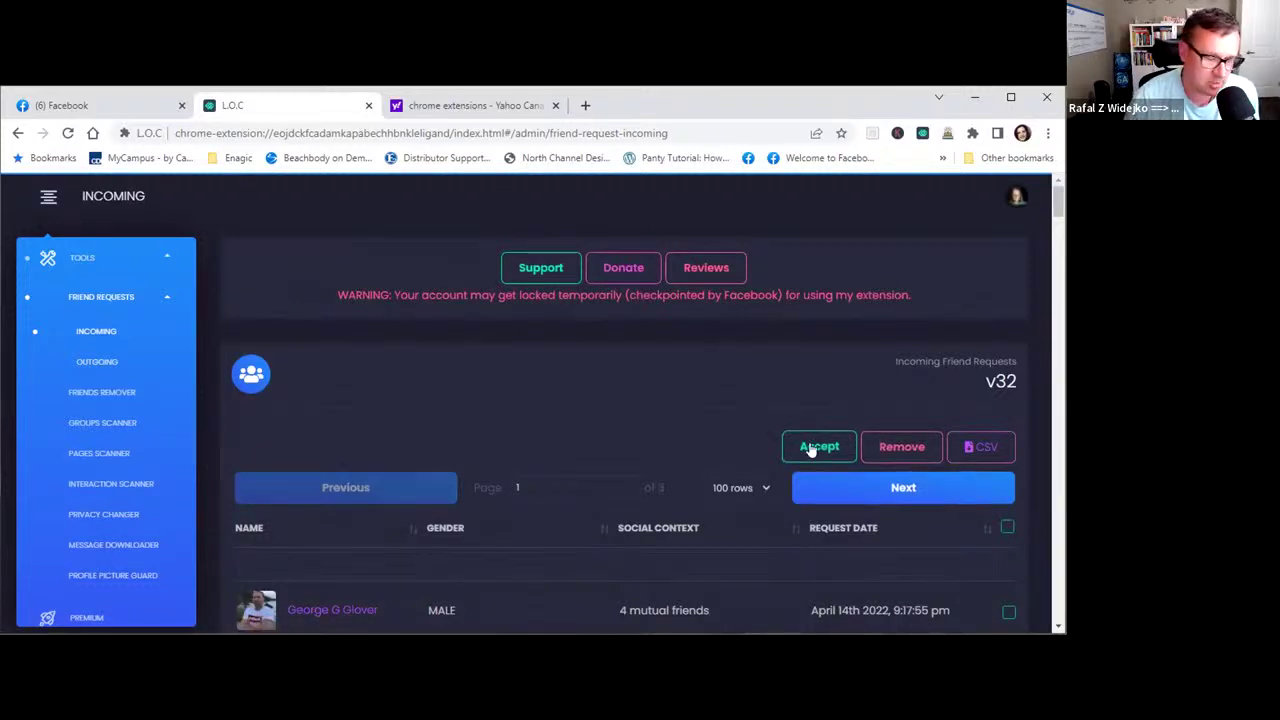
Load Outgoing Friend Requests, read the account-lock warning, and scroll the sent requests (30 pages).
{"action": "left_click", "coordinate": [97, 362]}
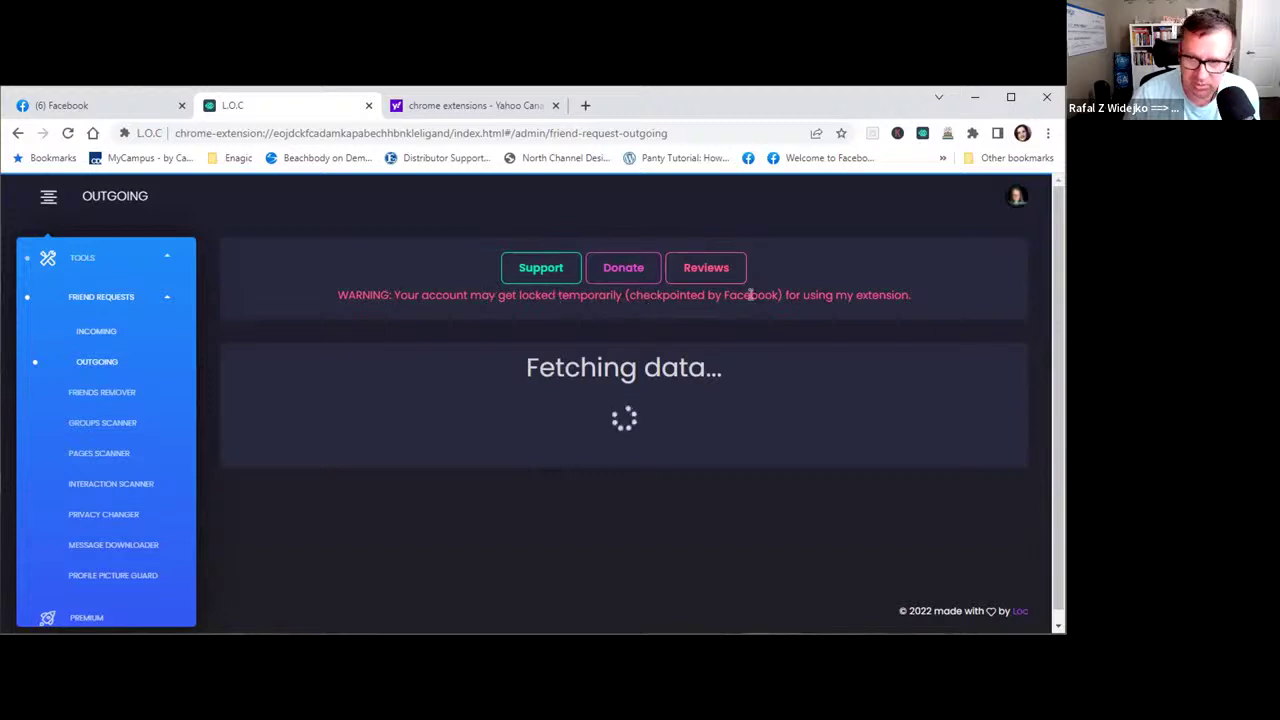
{"action": "left_click_drag", "start_coordinate": [918, 296], "coordinate": [397, 290]}
{"action": "left_click", "coordinate": [408, 273]}
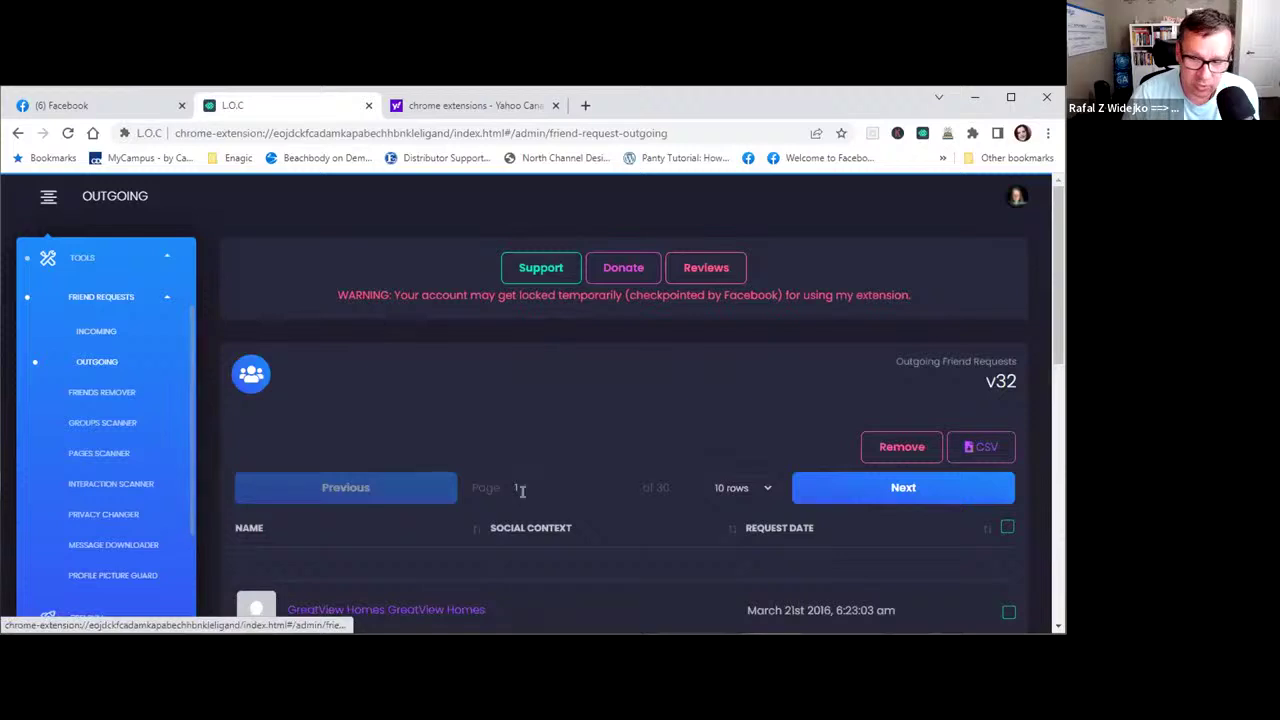
{"action": "scroll", "coordinate": [538, 509], "scroll_direction": "down", "scroll_amount": 3}
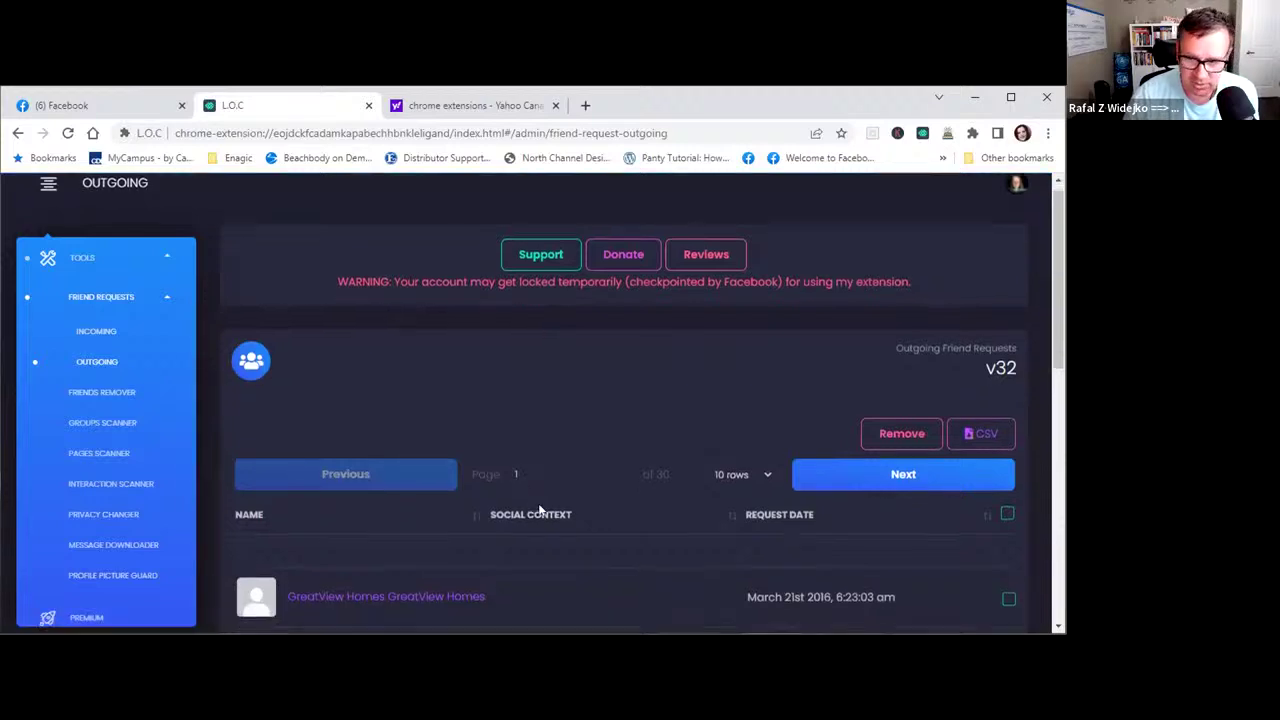
{"action": "scroll", "coordinate": [538, 509], "scroll_direction": "down", "scroll_amount": 5}
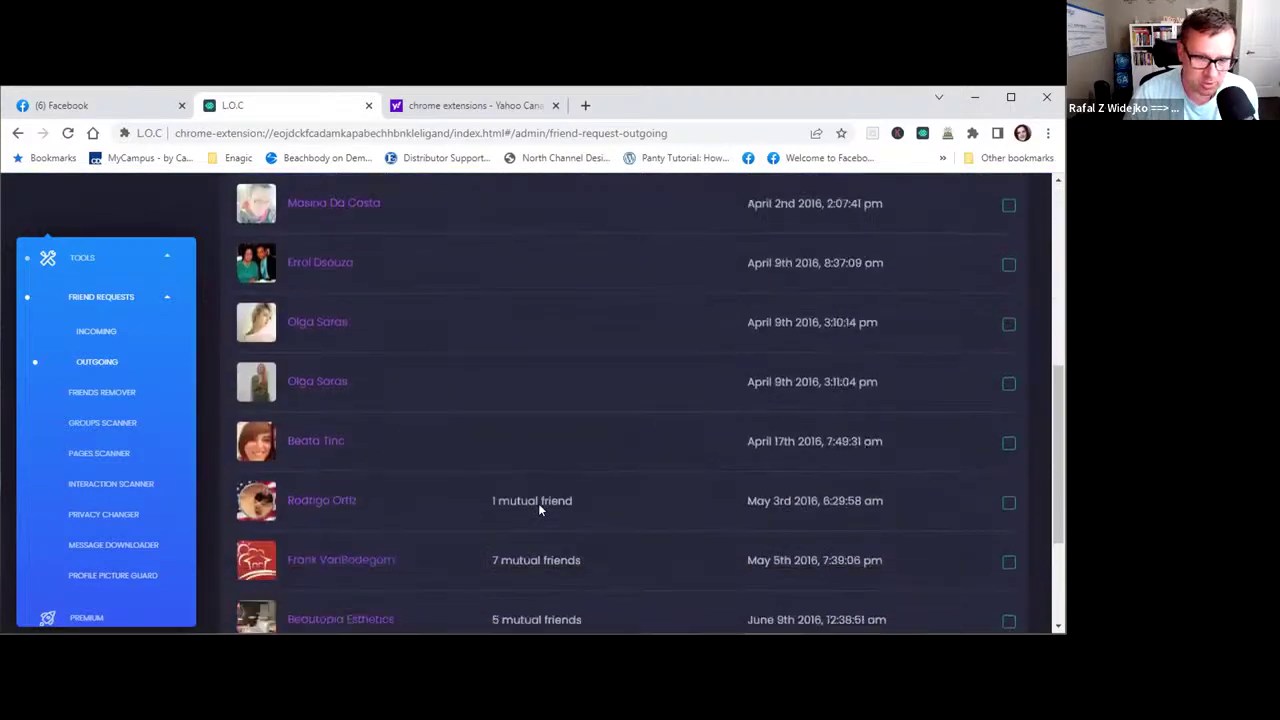
{"action": "scroll", "coordinate": [569, 466], "scroll_direction": "up", "scroll_amount": 8}
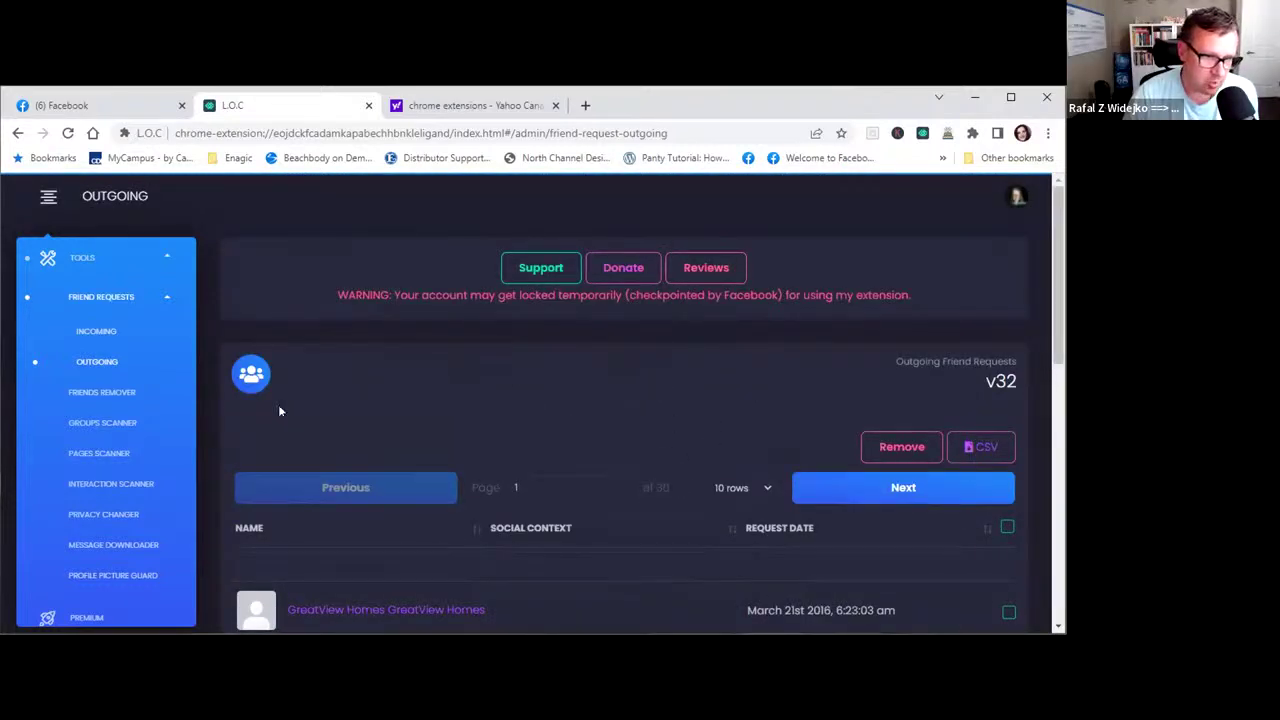
Load the Friends Remover list (460 pages, deactivated UIDs first) and open the rows-per-page choices.
{"action": "left_click", "coordinate": [104, 394]}
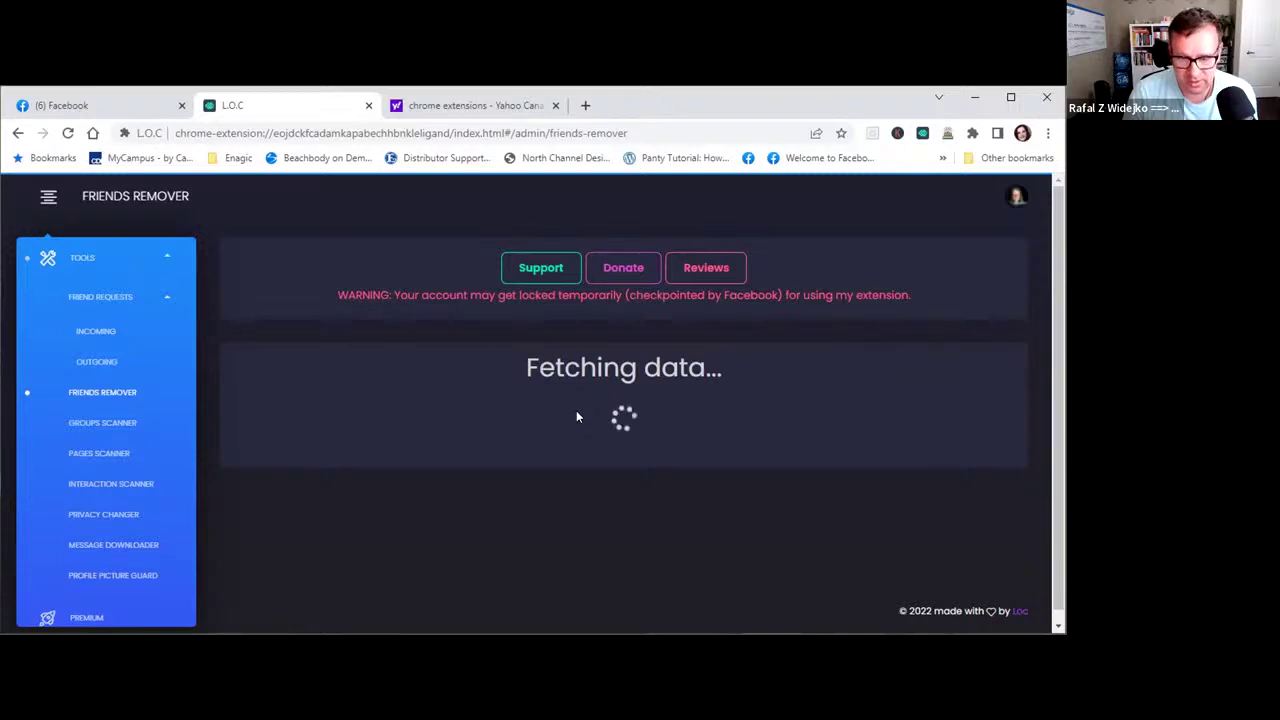
{"action": "scroll", "coordinate": [568, 439], "scroll_direction": "down", "scroll_amount": 3}
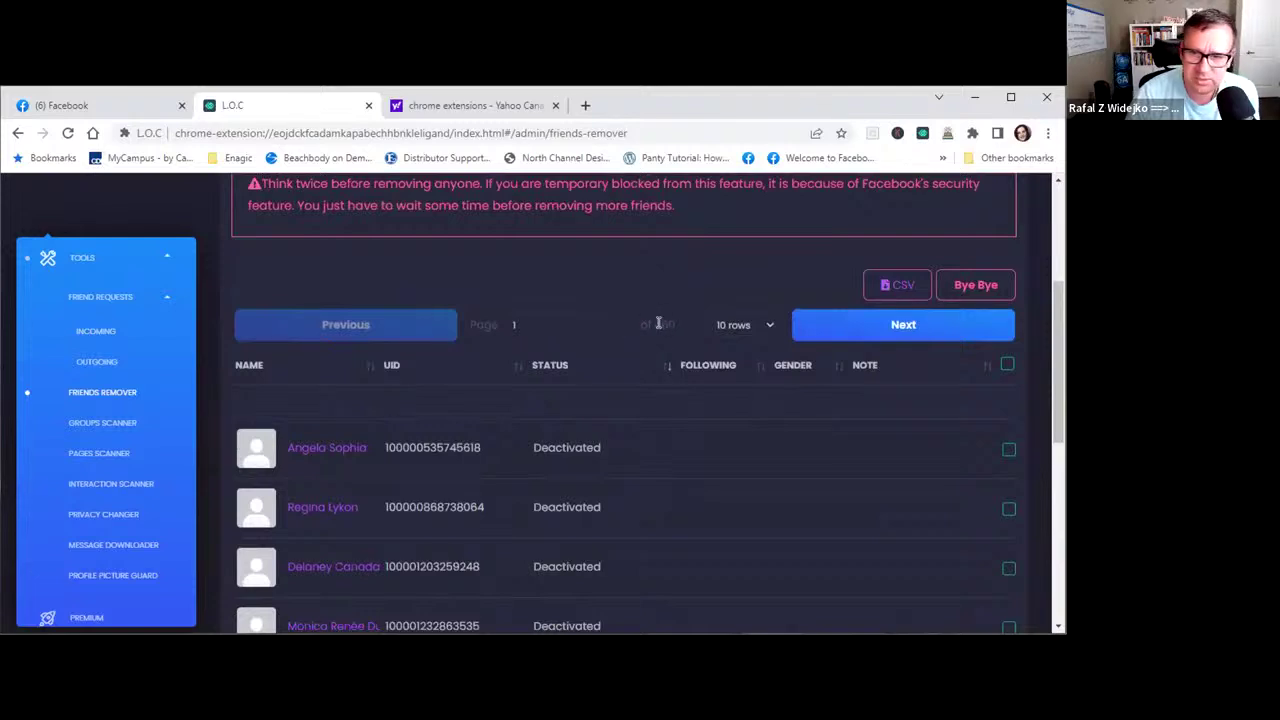
{"action": "left_click", "coordinate": [769, 325]}
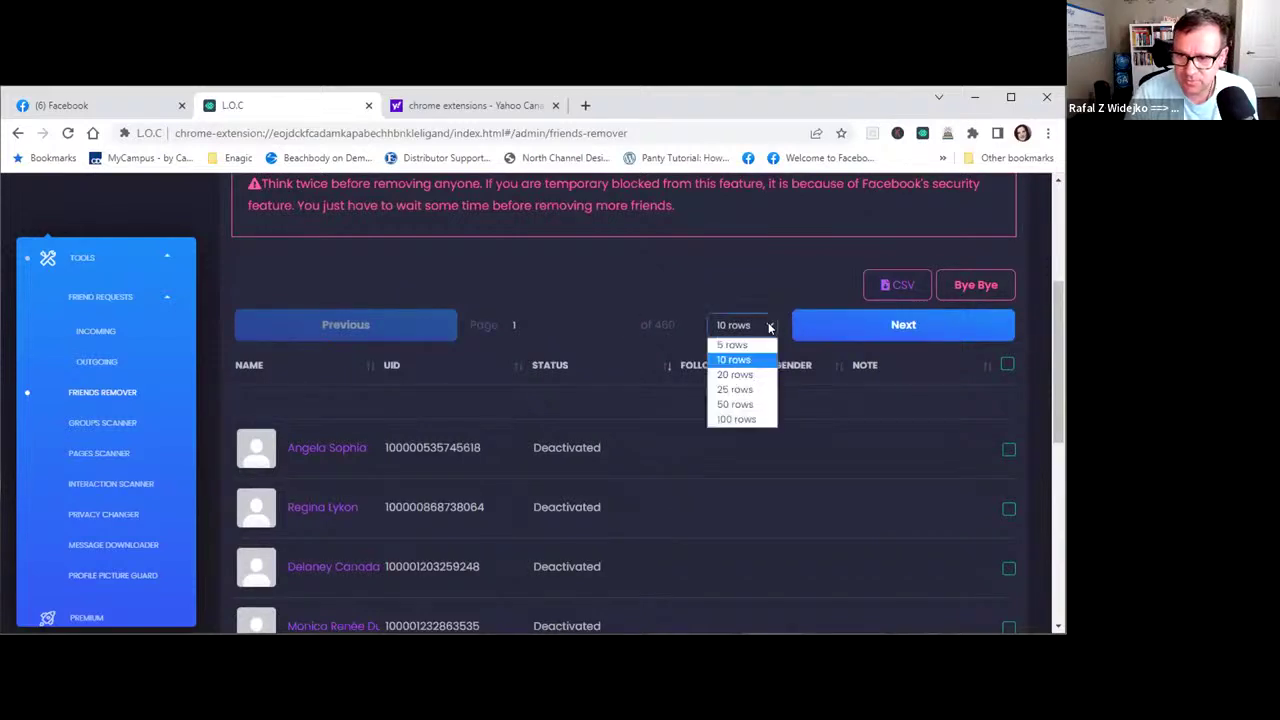
{"action": "left_click", "coordinate": [741, 419]}
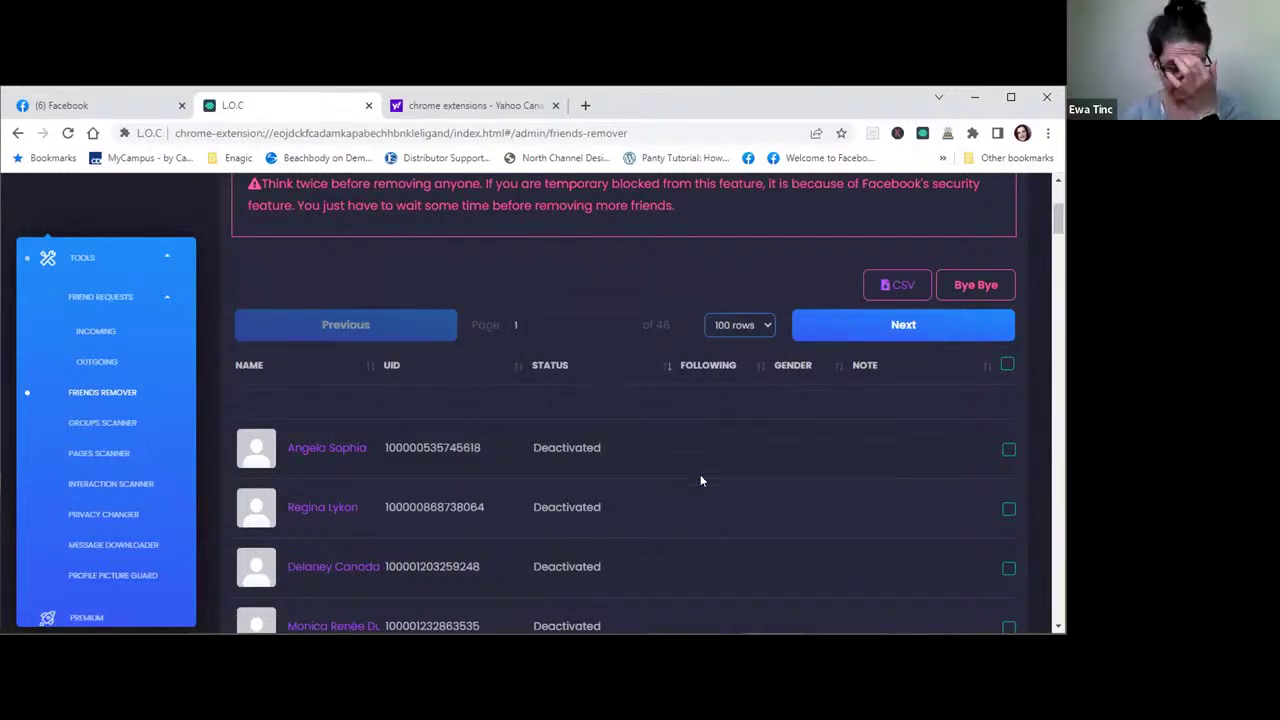
{"action": "scroll", "coordinate": [688, 436], "scroll_direction": "down", "scroll_amount": 4}
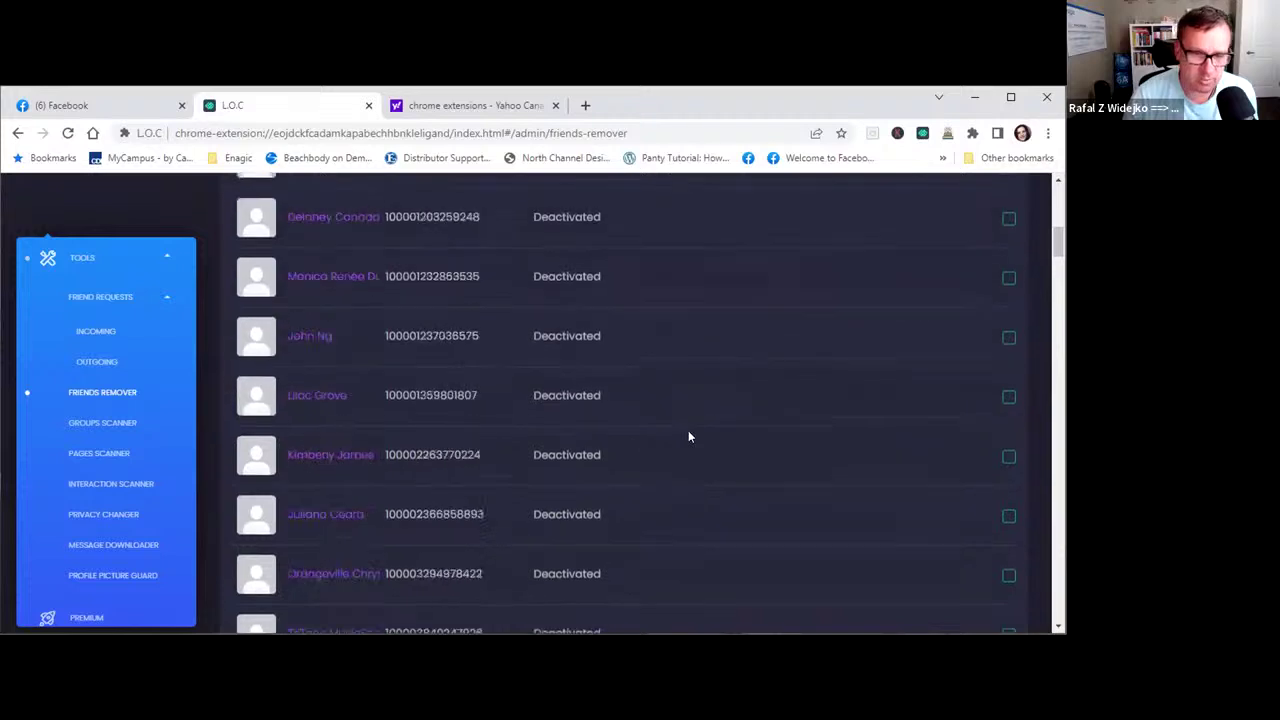
{"action": "scroll", "coordinate": [688, 436], "scroll_direction": "down", "scroll_amount": 6}
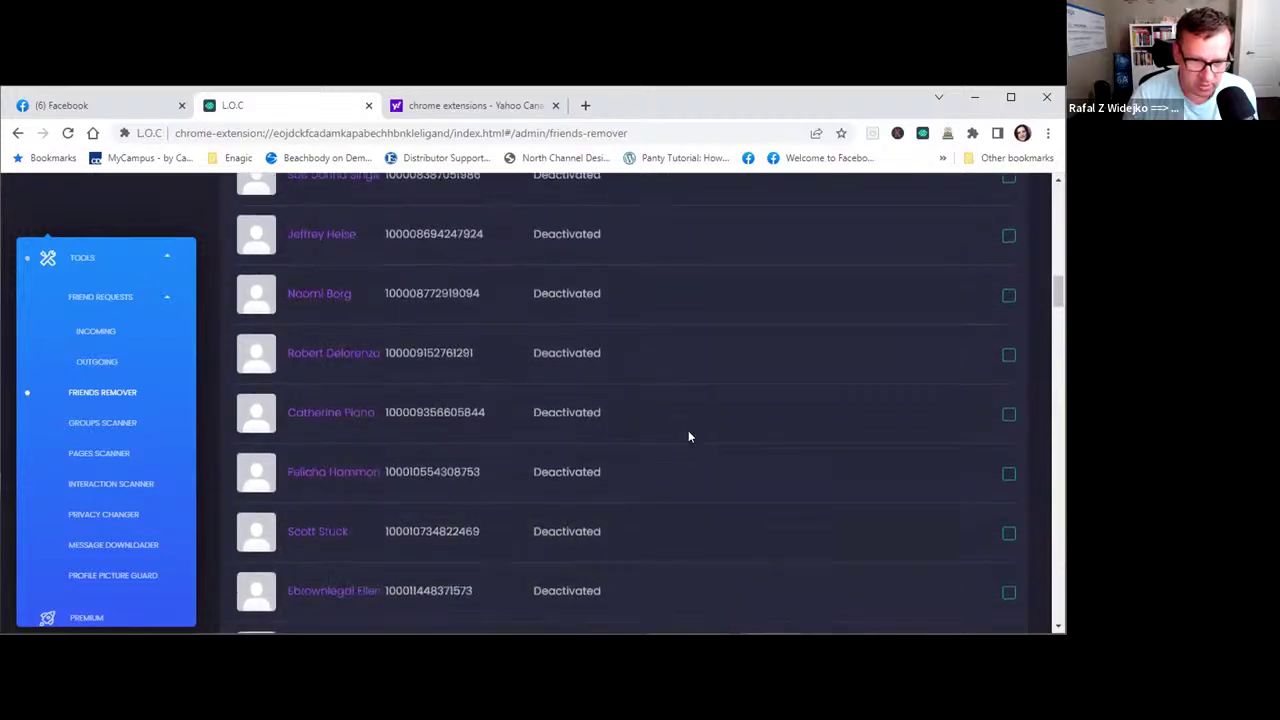
{"action": "scroll", "coordinate": [688, 436], "scroll_direction": "down", "scroll_amount": 7}
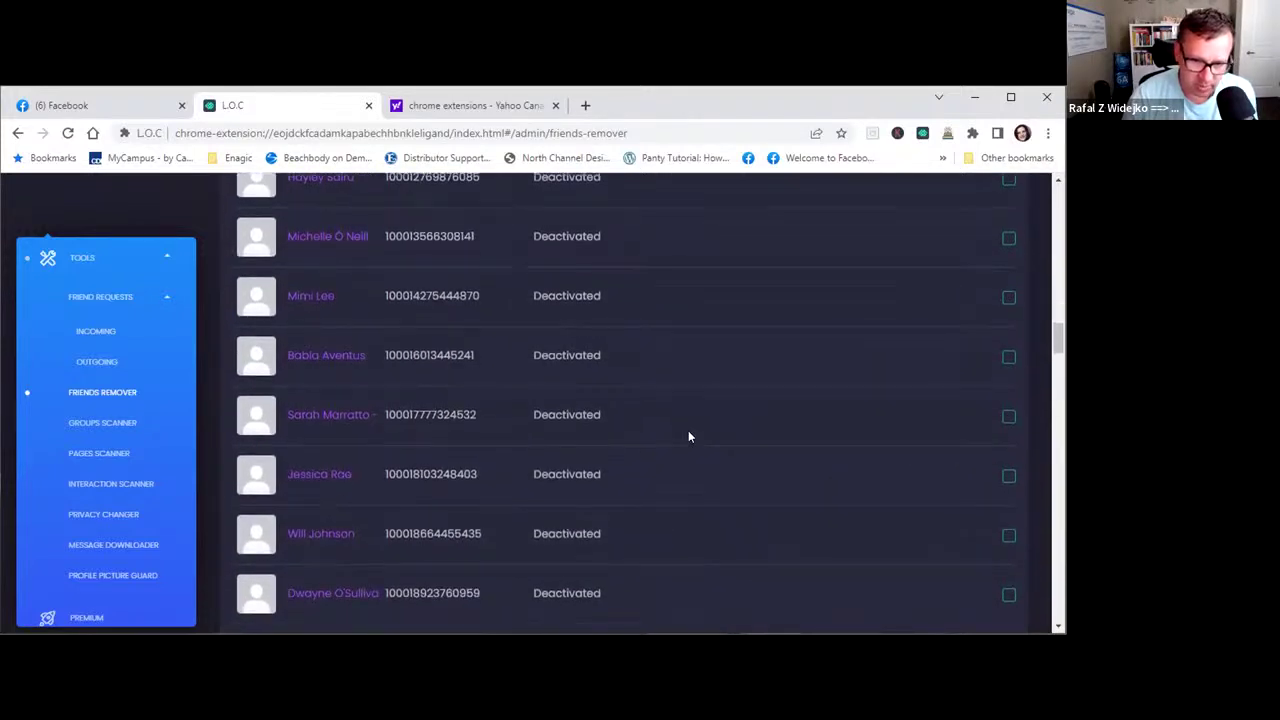
{"action": "scroll", "coordinate": [688, 436], "scroll_direction": "down", "scroll_amount": 4}
{"action": "scroll", "coordinate": [688, 436], "scroll_direction": "down", "scroll_amount": 4}
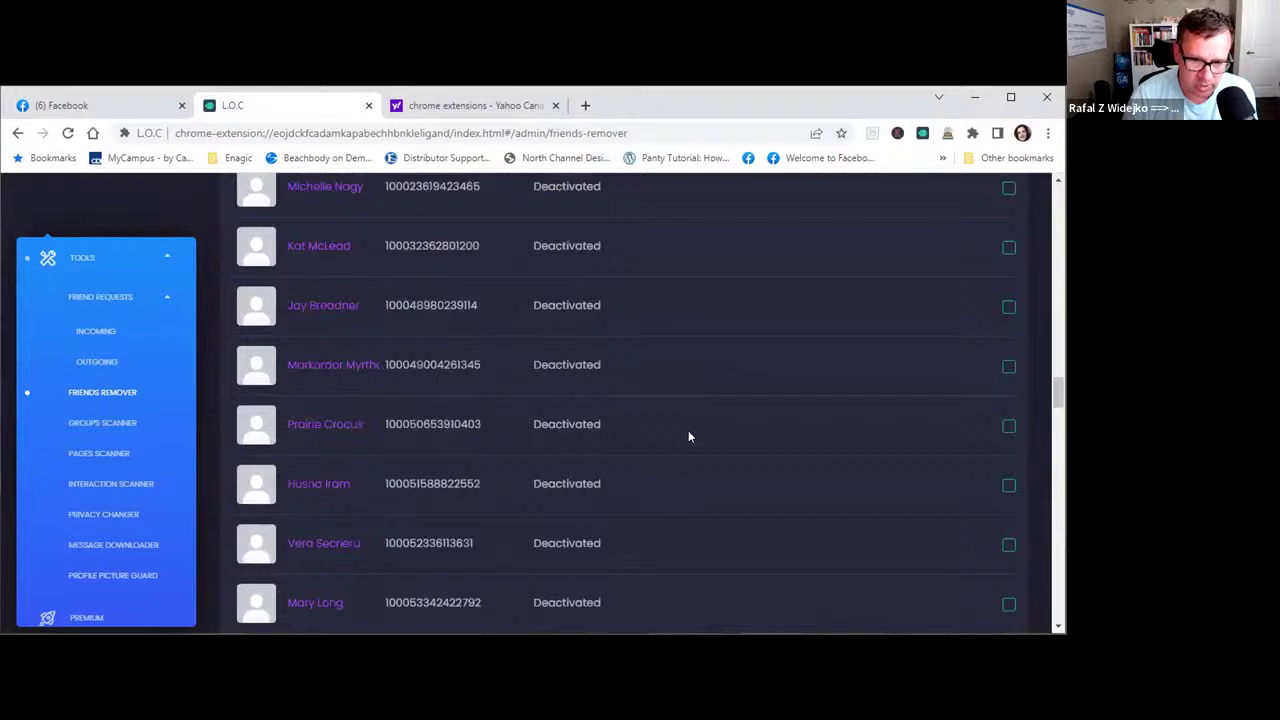
{"action": "scroll", "coordinate": [688, 436], "scroll_direction": "down", "scroll_amount": 4}
{"action": "scroll", "coordinate": [663, 446], "scroll_direction": "down", "scroll_amount": 4}
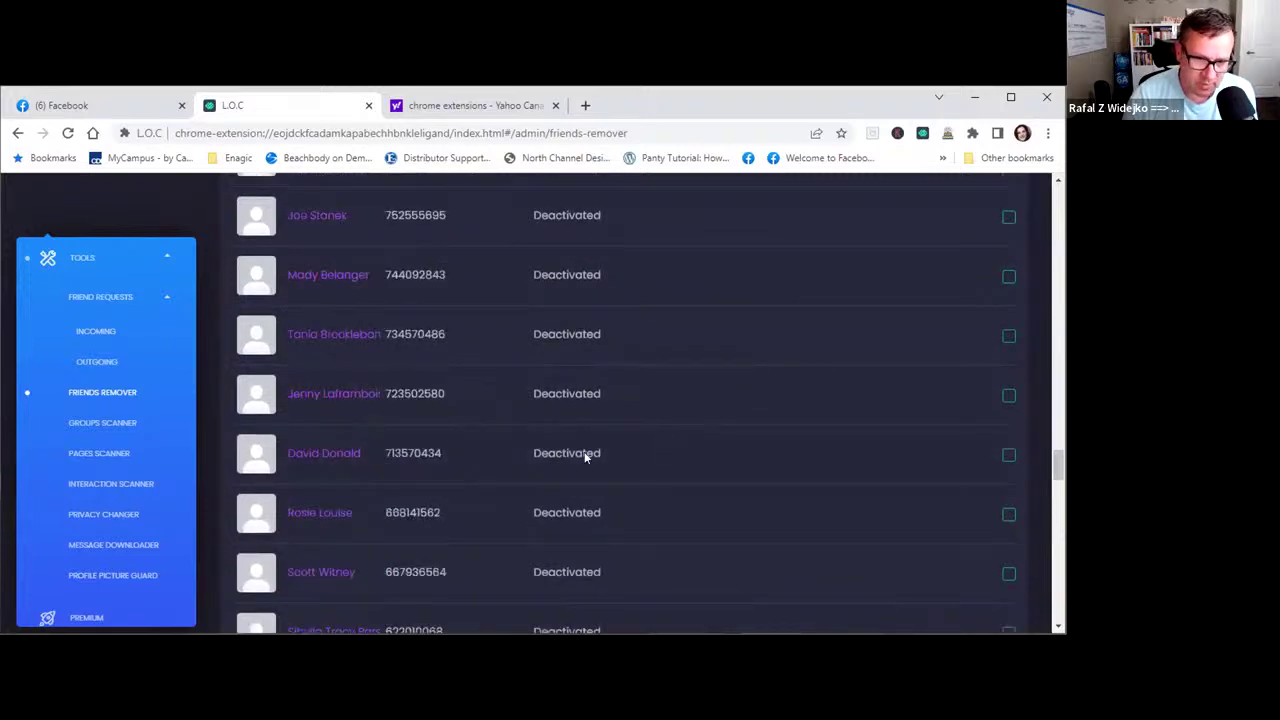
{"action": "scroll", "coordinate": [586, 456], "scroll_direction": "down", "scroll_amount": 2}
{"action": "scroll", "coordinate": [542, 497], "scroll_direction": "down", "scroll_amount": 1}
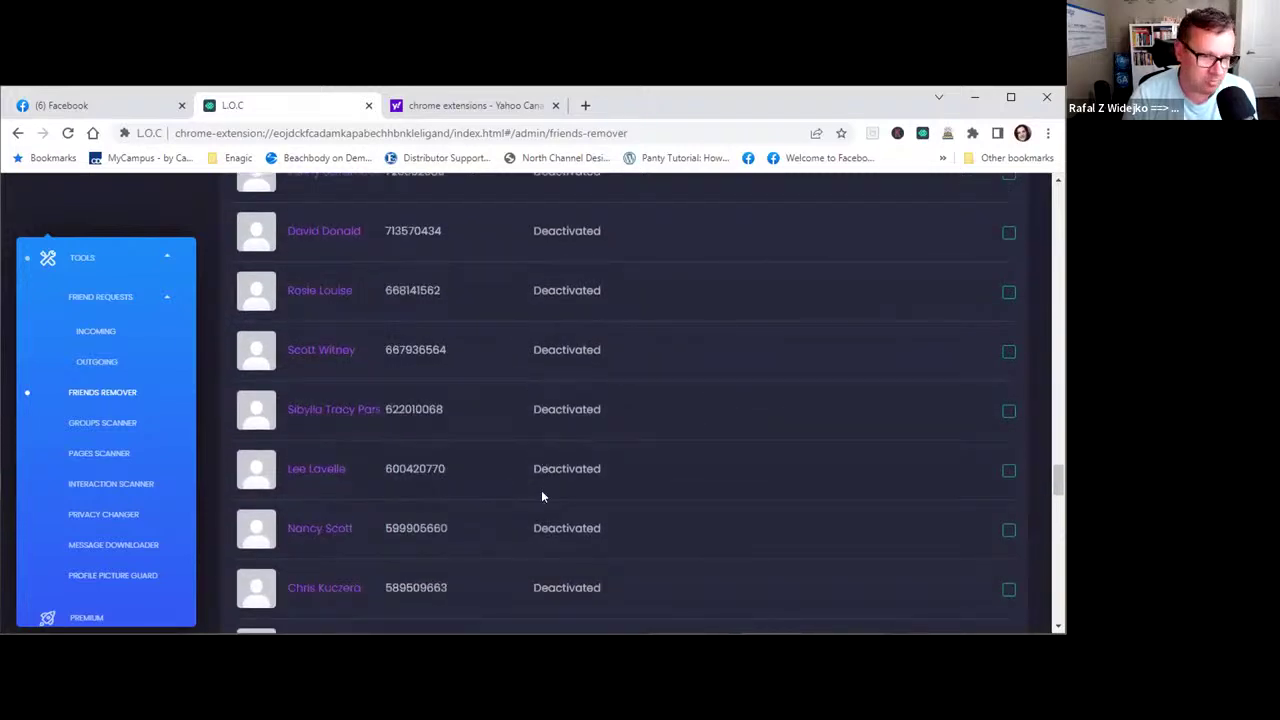
{"action": "scroll", "coordinate": [542, 497], "scroll_direction": "down", "scroll_amount": 4}
{"action": "scroll", "coordinate": [542, 494], "scroll_direction": "down", "scroll_amount": 3}
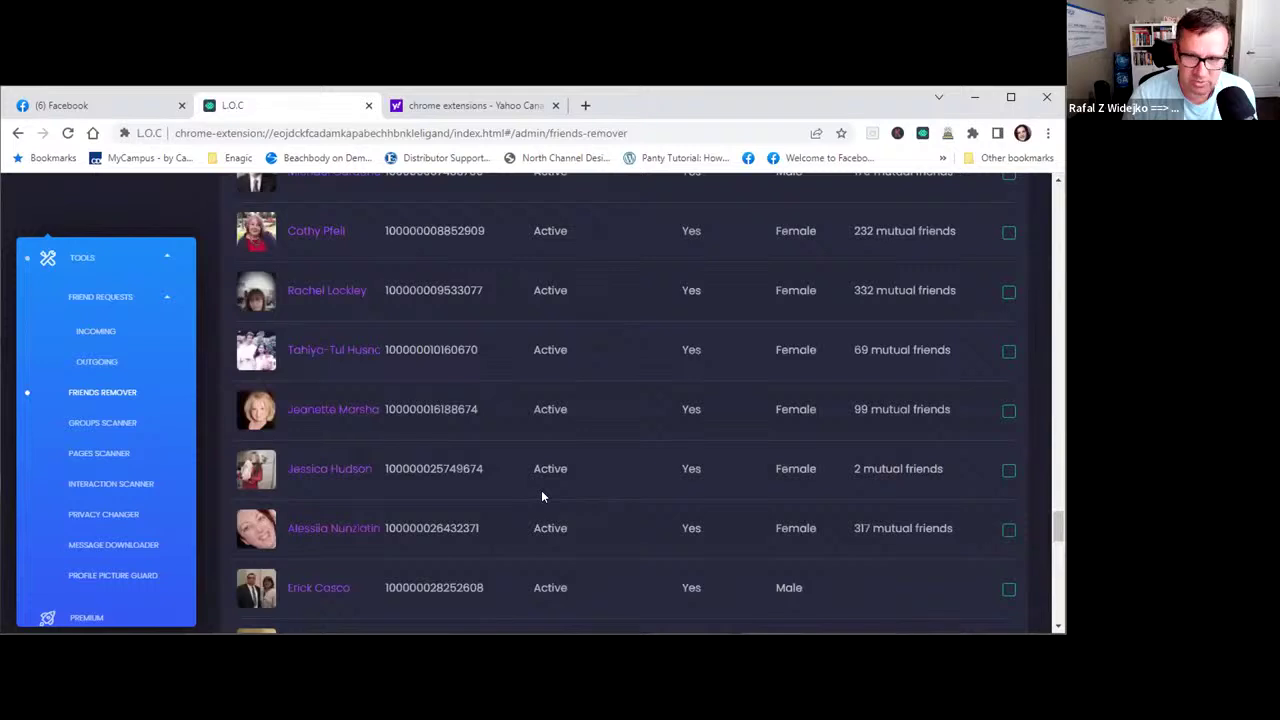
{"action": "scroll", "coordinate": [545, 465], "scroll_direction": "down", "scroll_amount": 5}
{"action": "scroll", "coordinate": [549, 437], "scroll_direction": "up", "scroll_amount": 1}
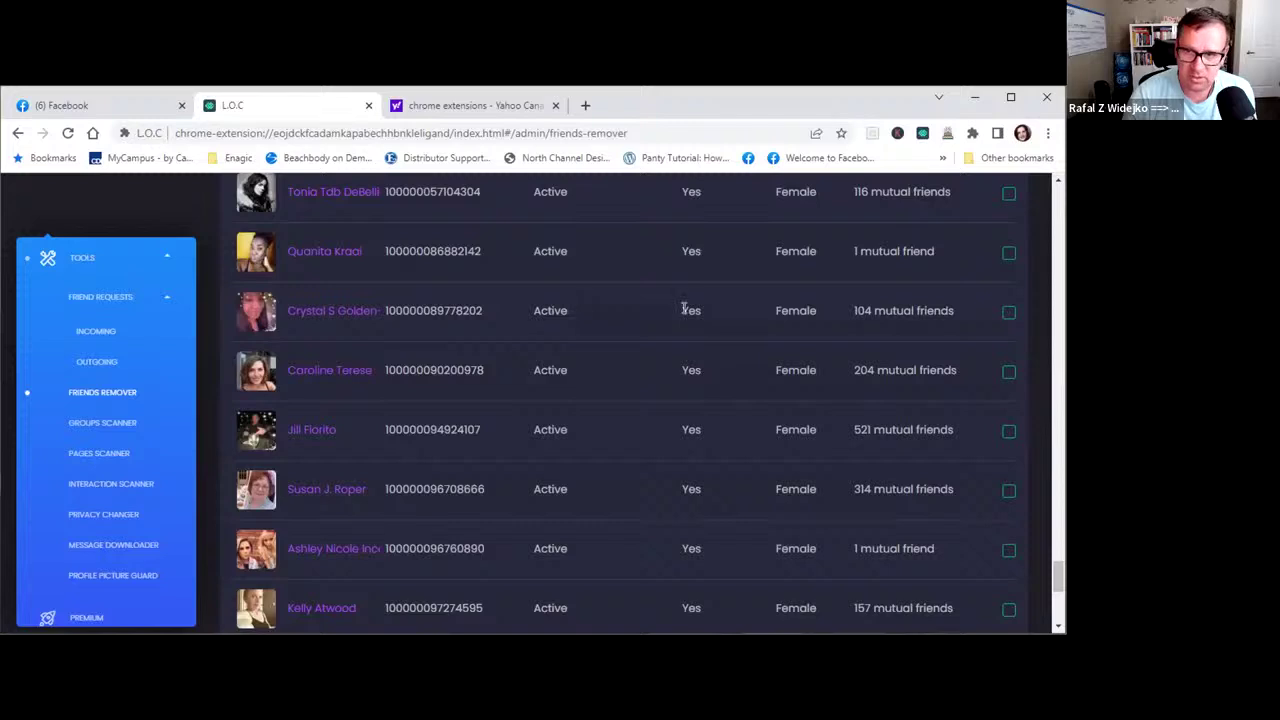
{"action": "scroll", "coordinate": [740, 260], "scroll_direction": "up", "scroll_amount": 5}
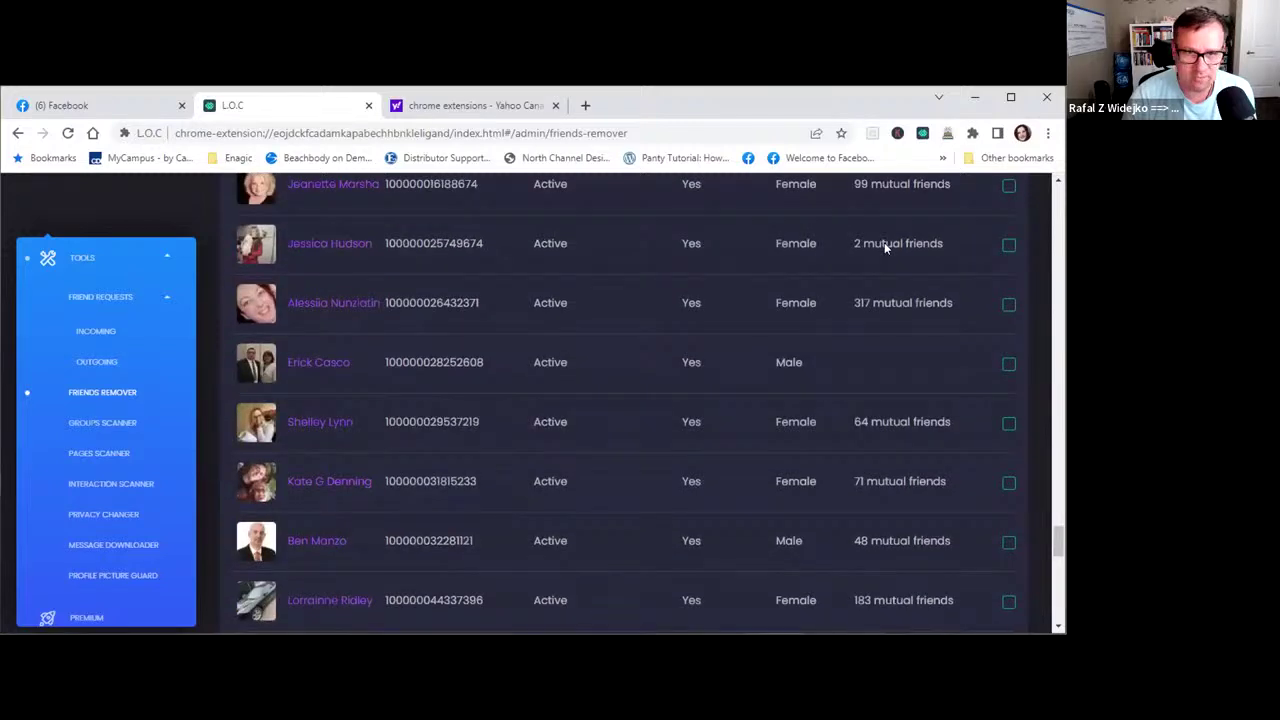
{"action": "scroll", "coordinate": [584, 277], "scroll_direction": "up", "scroll_amount": 5}
{"action": "scroll", "coordinate": [480, 358], "scroll_direction": "up", "scroll_amount": 4}
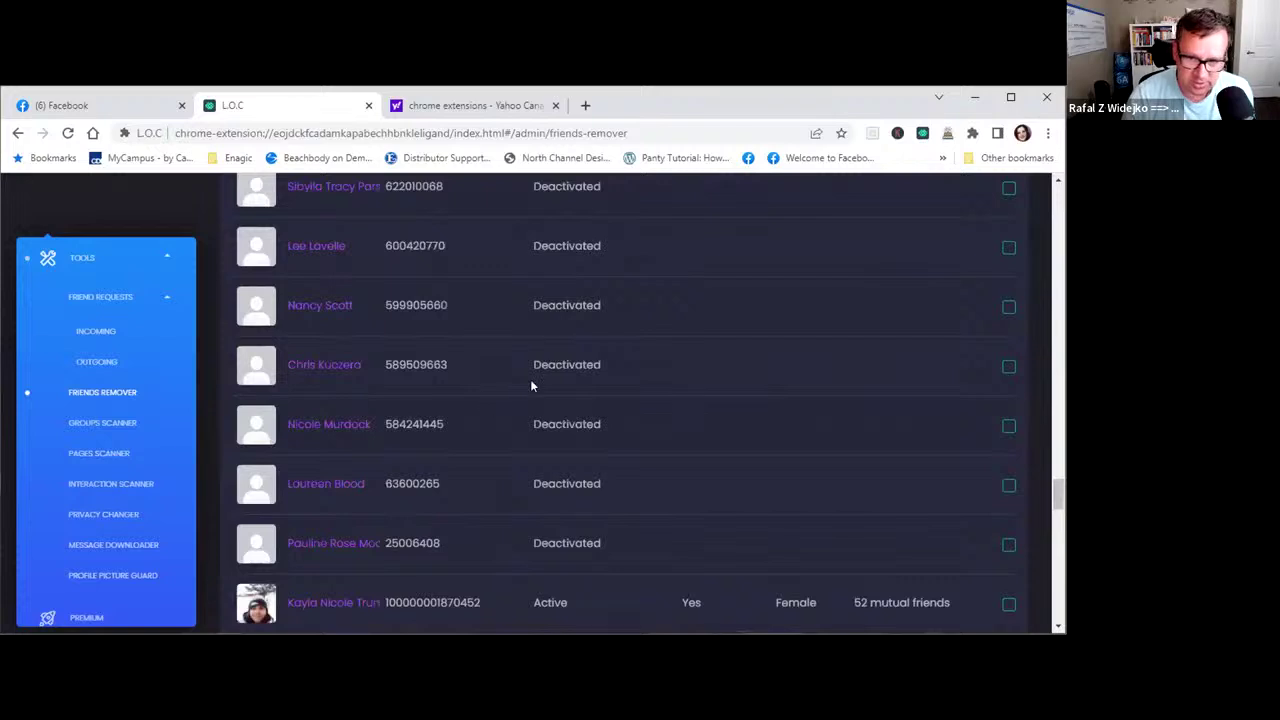
{"action": "scroll", "coordinate": [550, 384], "scroll_direction": "up", "scroll_amount": 2}
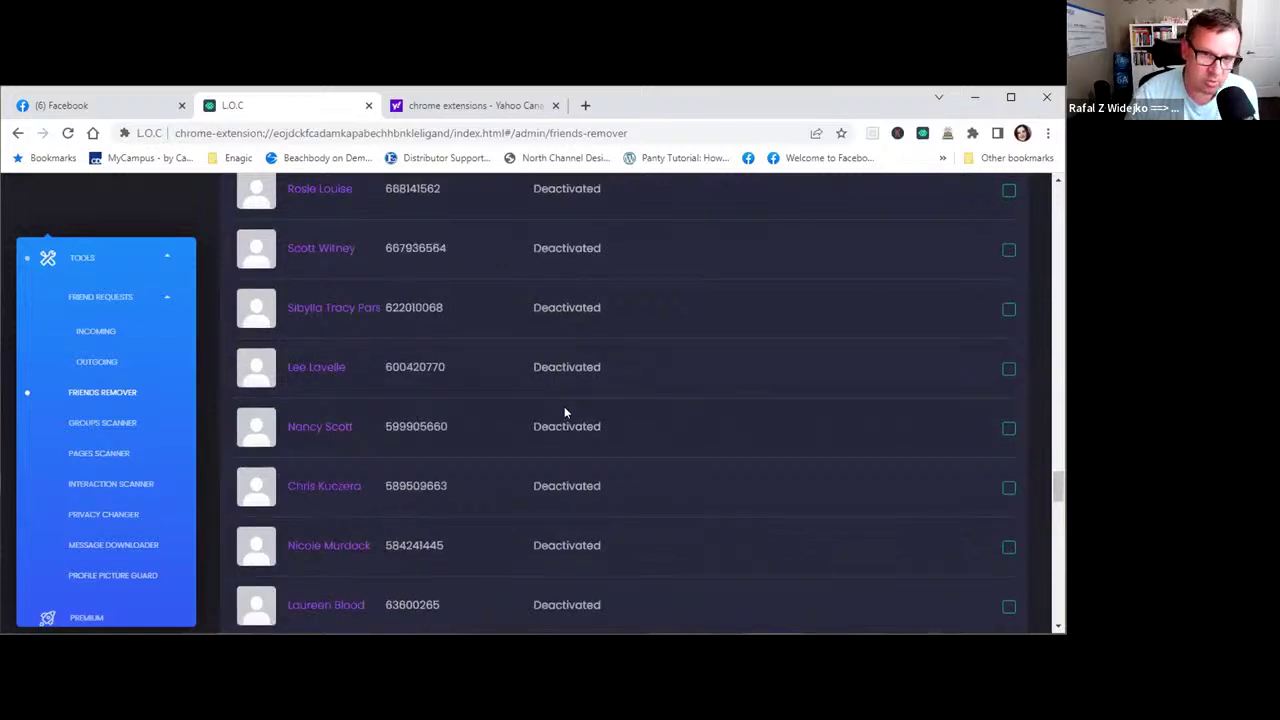
{"action": "scroll", "coordinate": [517, 316], "scroll_direction": "up", "scroll_amount": 1}
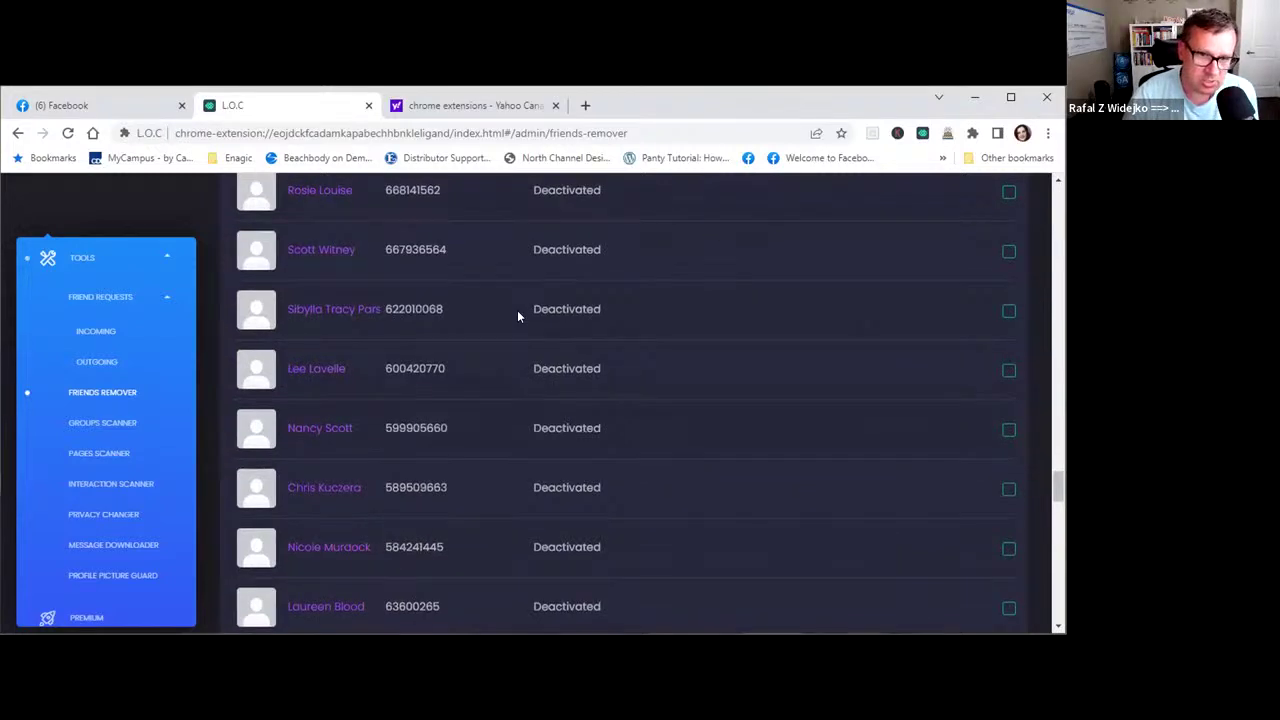
{"action": "scroll", "coordinate": [517, 316], "scroll_direction": "up", "scroll_amount": 2}
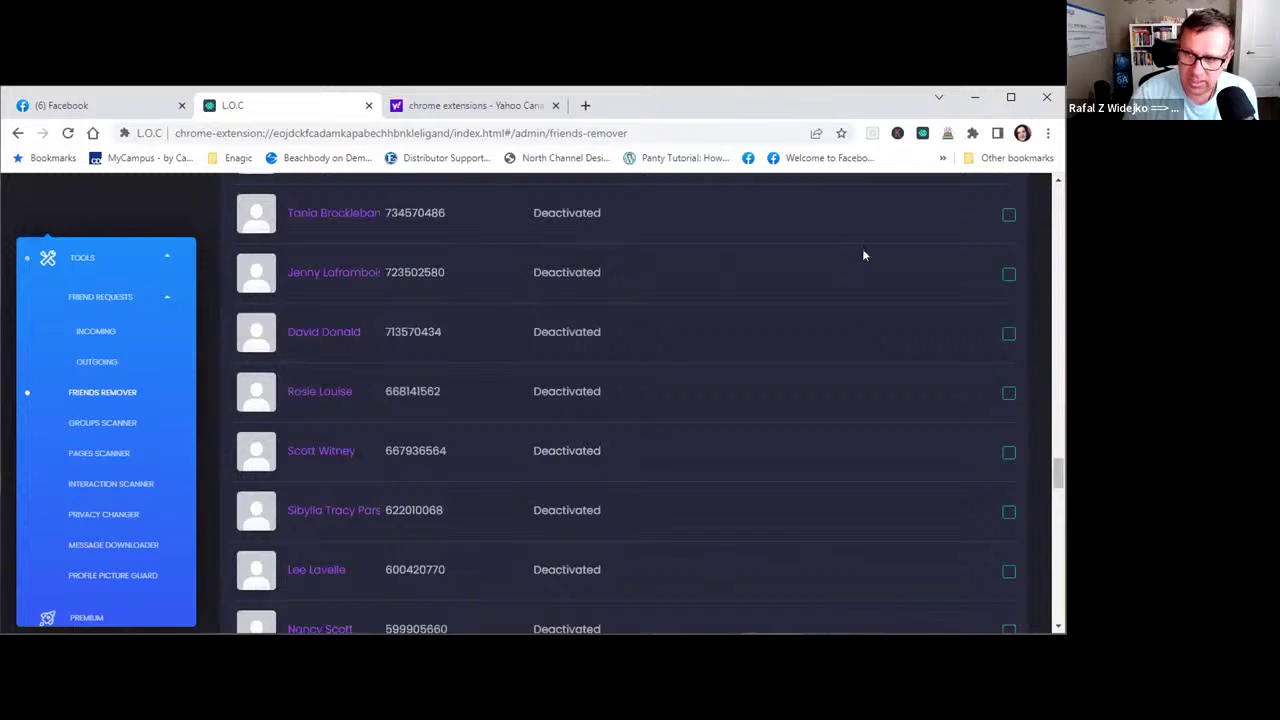
{"action": "scroll", "coordinate": [930, 237], "scroll_direction": "up", "scroll_amount": 5}
{"action": "scroll", "coordinate": [989, 220], "scroll_direction": "up", "scroll_amount": 5}
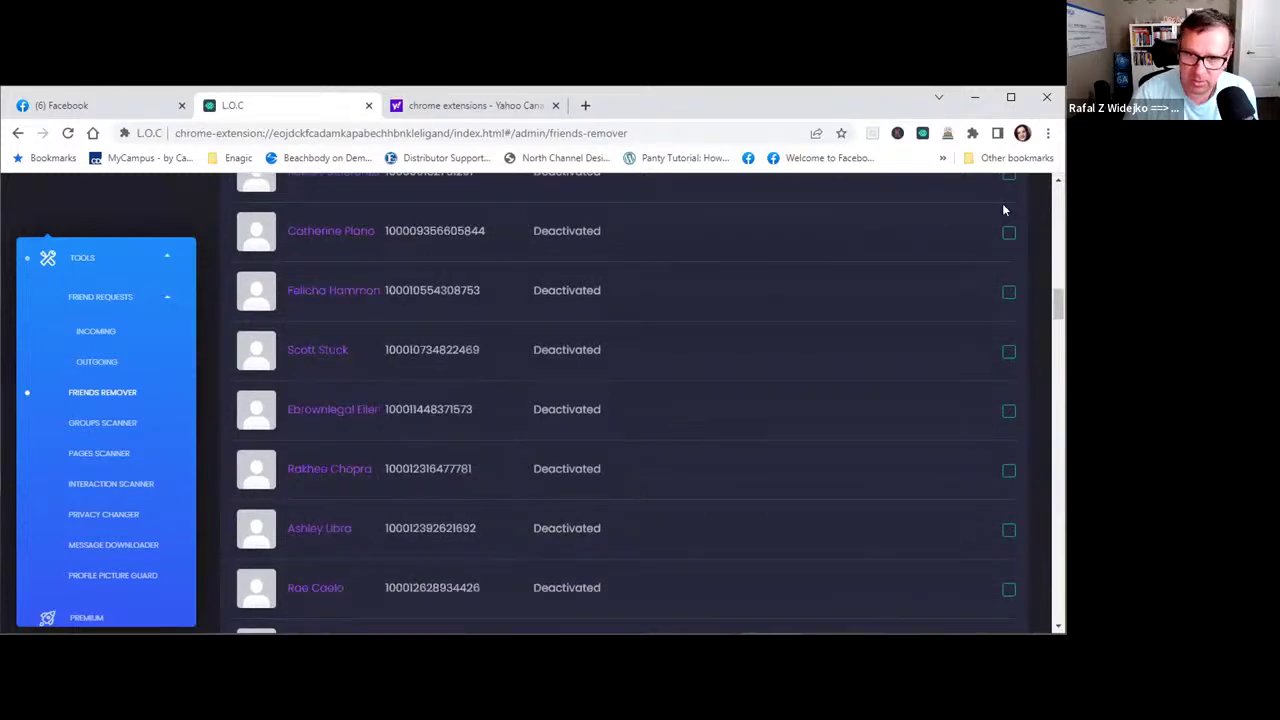
{"action": "scroll", "coordinate": [998, 216], "scroll_direction": "up", "scroll_amount": 3}
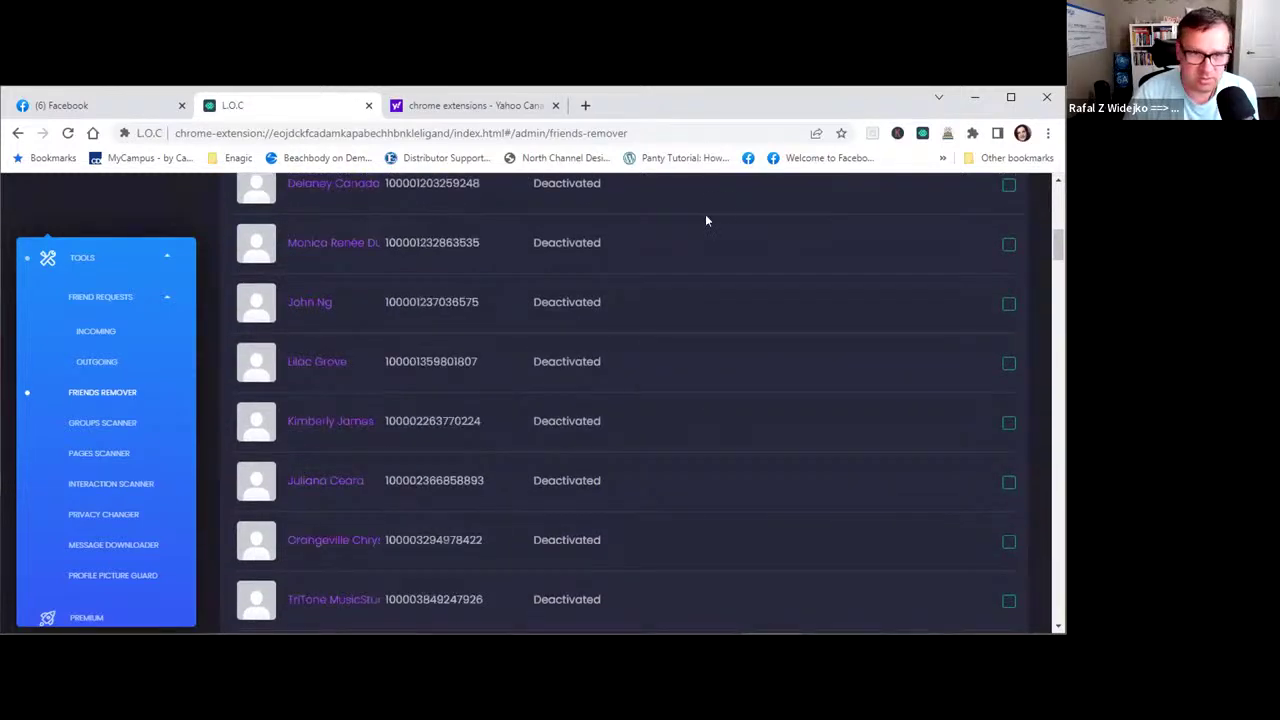
{"action": "scroll", "coordinate": [640, 240], "scroll_direction": "up", "scroll_amount": 1}
{"action": "scroll", "coordinate": [568, 262], "scroll_direction": "up", "scroll_amount": 5}
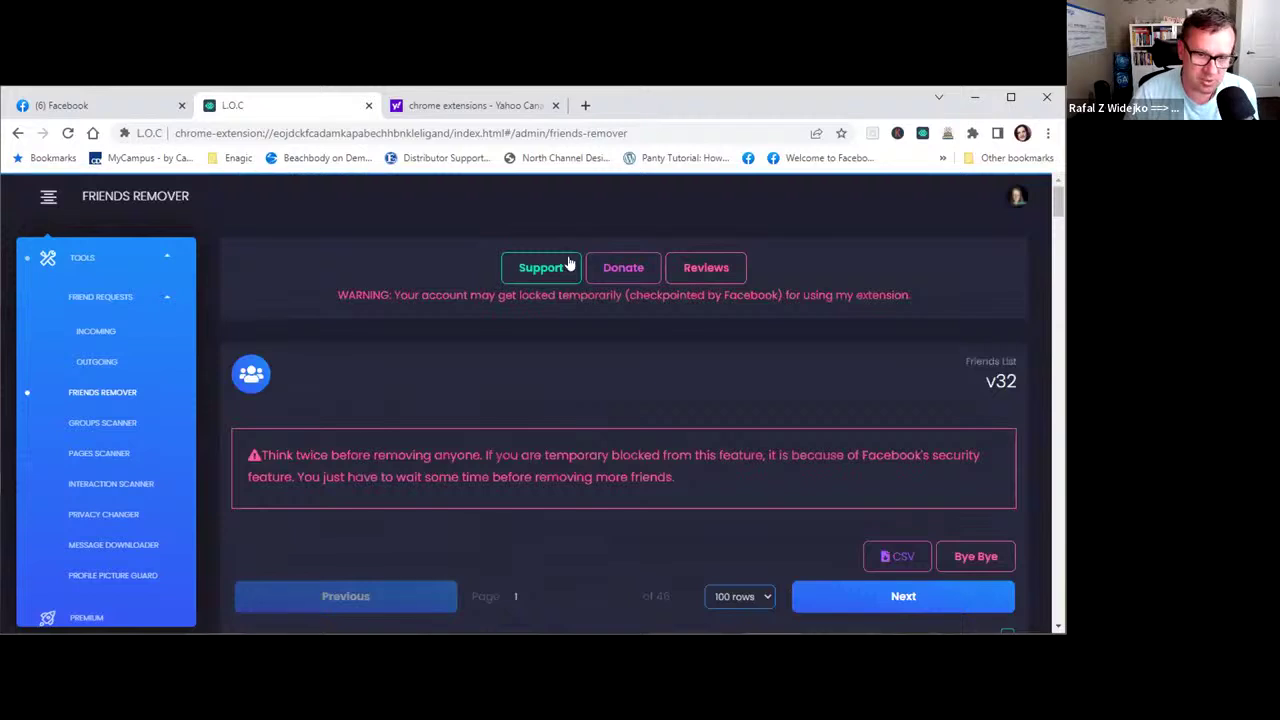
{"action": "scroll", "coordinate": [600, 372], "scroll_direction": "down", "scroll_amount": 1}
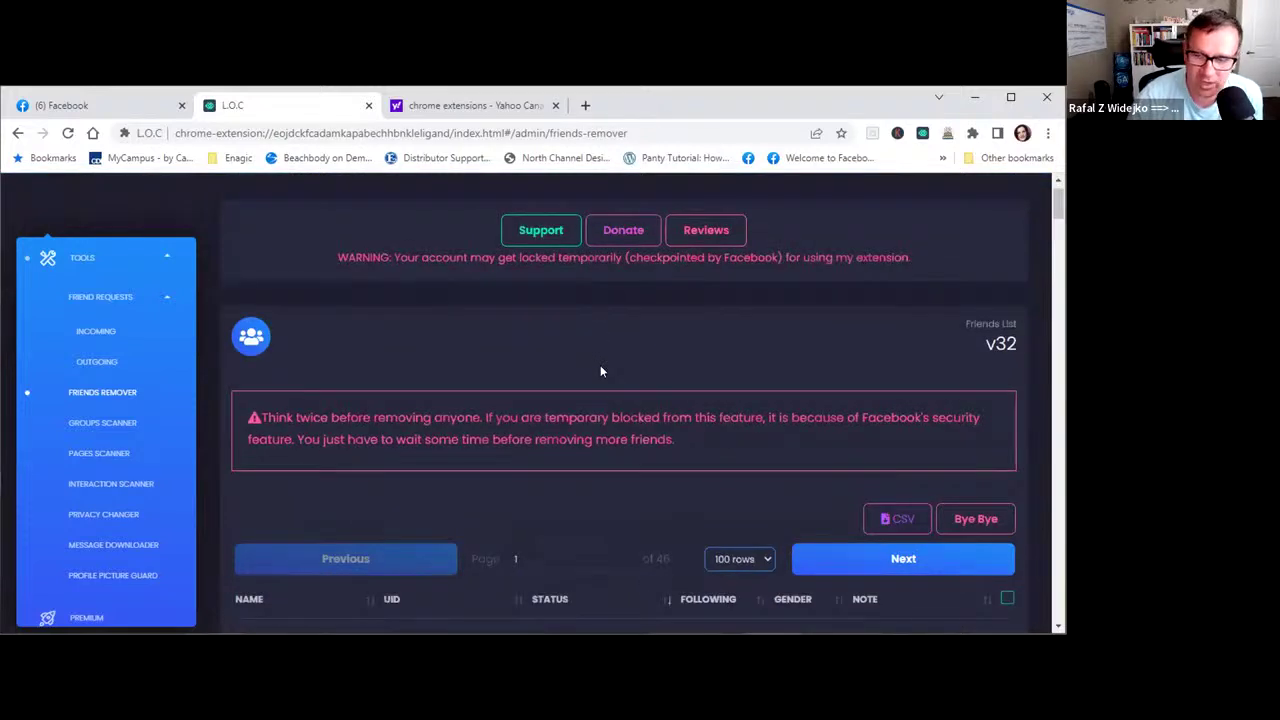
{"action": "scroll", "coordinate": [609, 409], "scroll_direction": "down", "scroll_amount": 3}
{"action": "scroll", "coordinate": [610, 409], "scroll_direction": "down", "scroll_amount": 1}
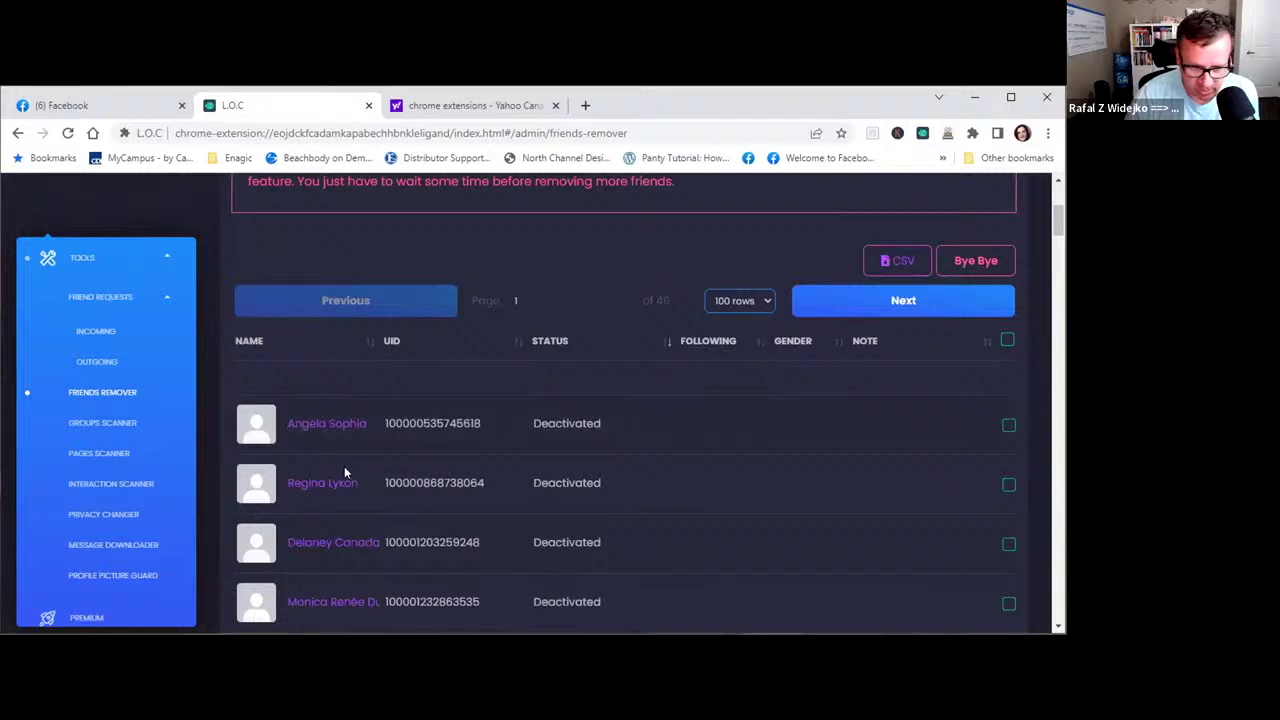
Tick the first eight deactivated friends in the Friends Remover table for removal.
{"action": "left_click", "coordinate": [1007, 426]}
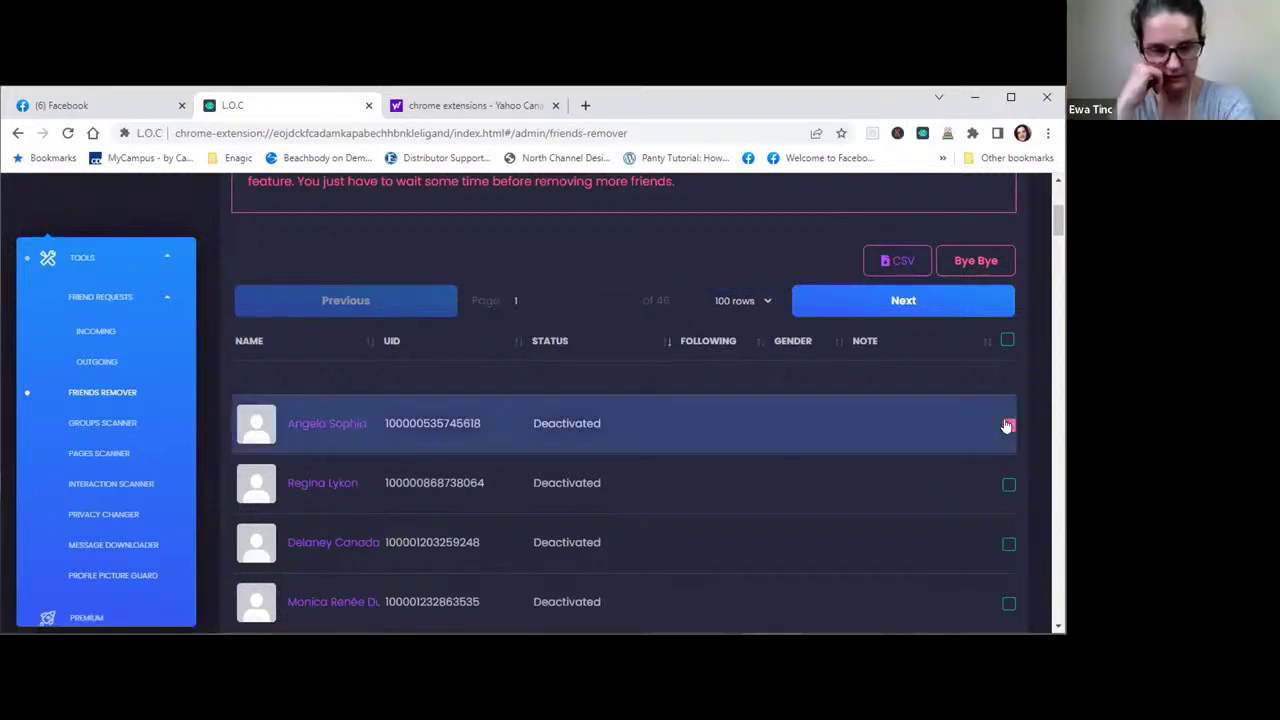
{"action": "left_click", "coordinate": [1007, 426]}
{"action": "left_click", "coordinate": [1008, 484]}
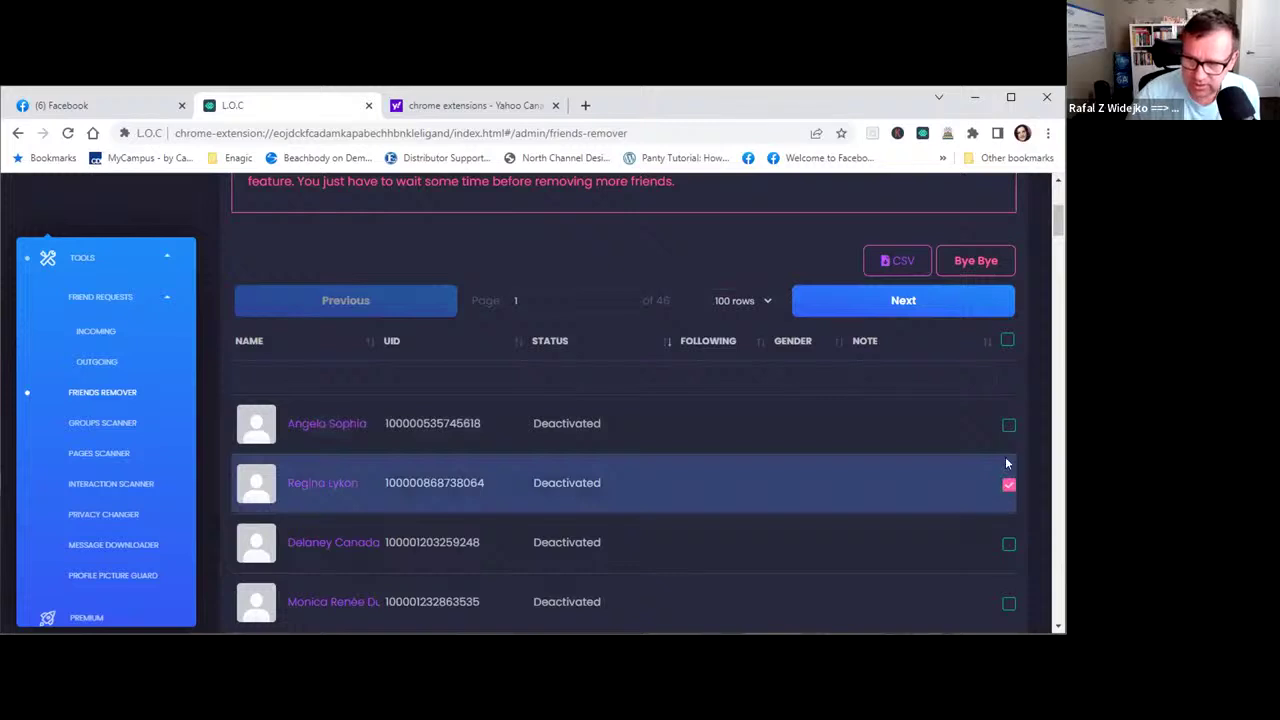
{"action": "left_click", "coordinate": [1008, 426]}
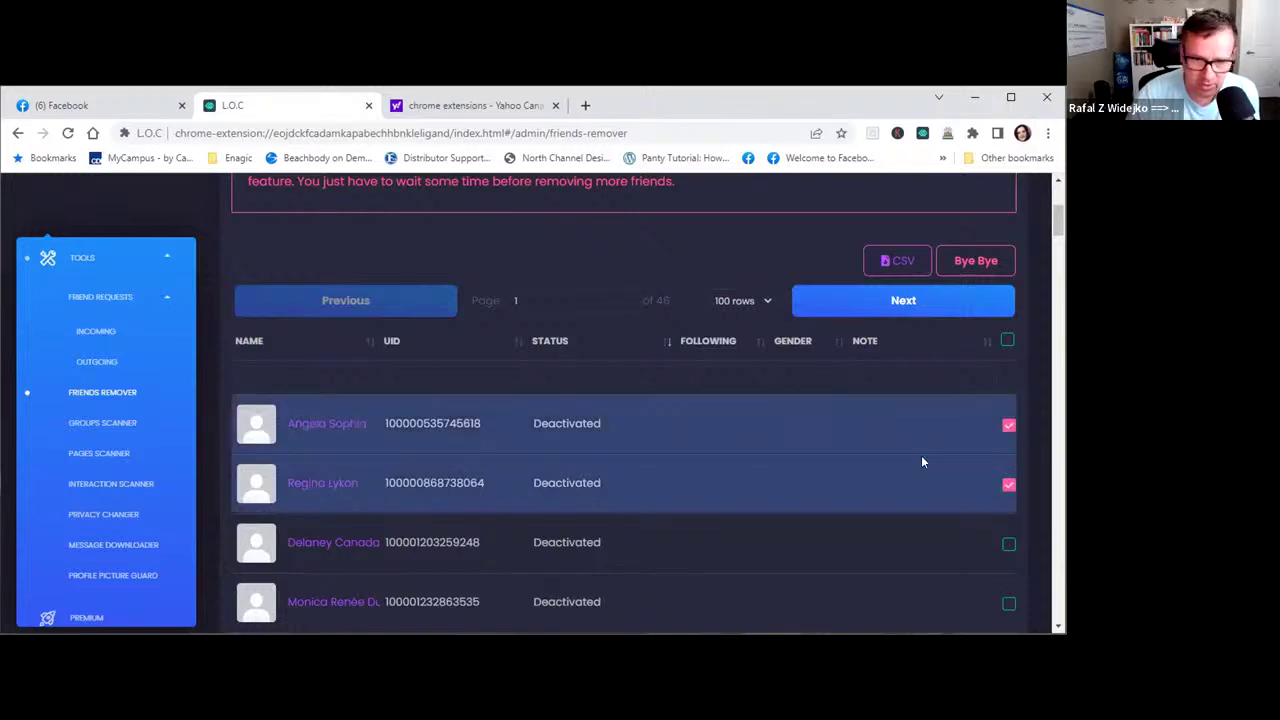
{"action": "scroll", "coordinate": [594, 520], "scroll_direction": "down", "scroll_amount": 1}
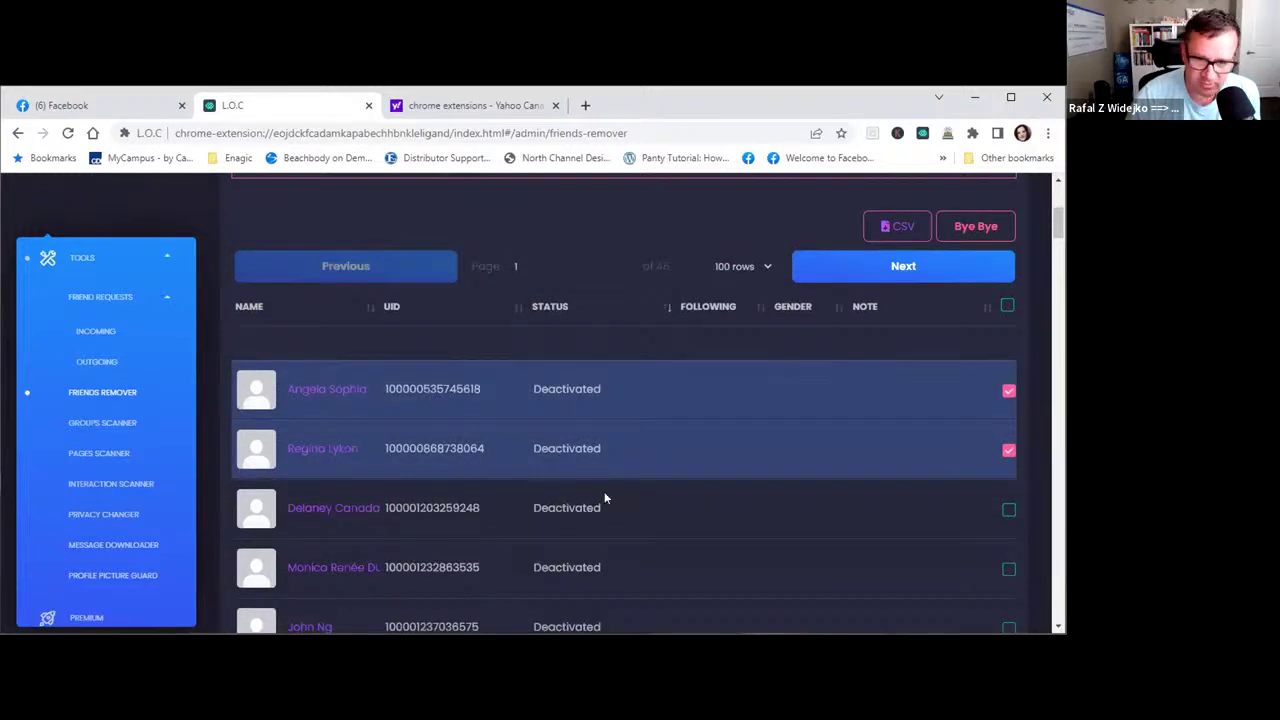
{"action": "left_click", "coordinate": [1008, 510]}
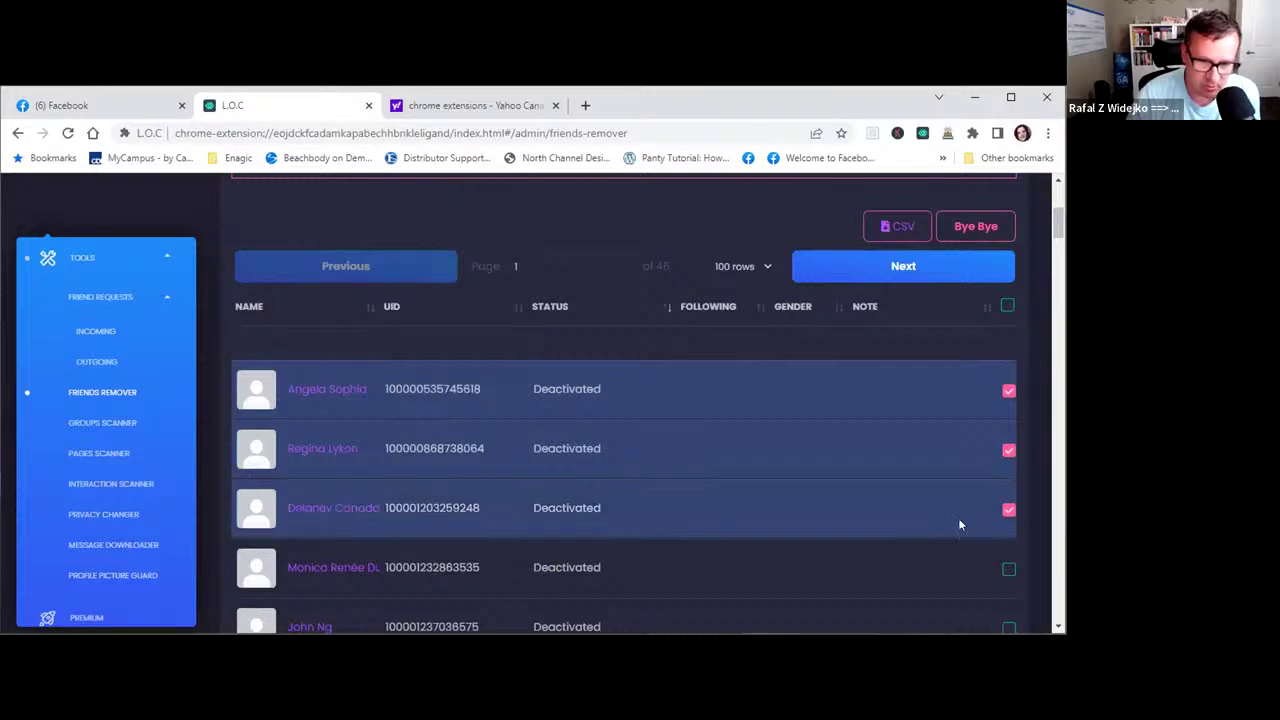
{"action": "scroll", "coordinate": [958, 518], "scroll_direction": "down", "scroll_amount": 4}
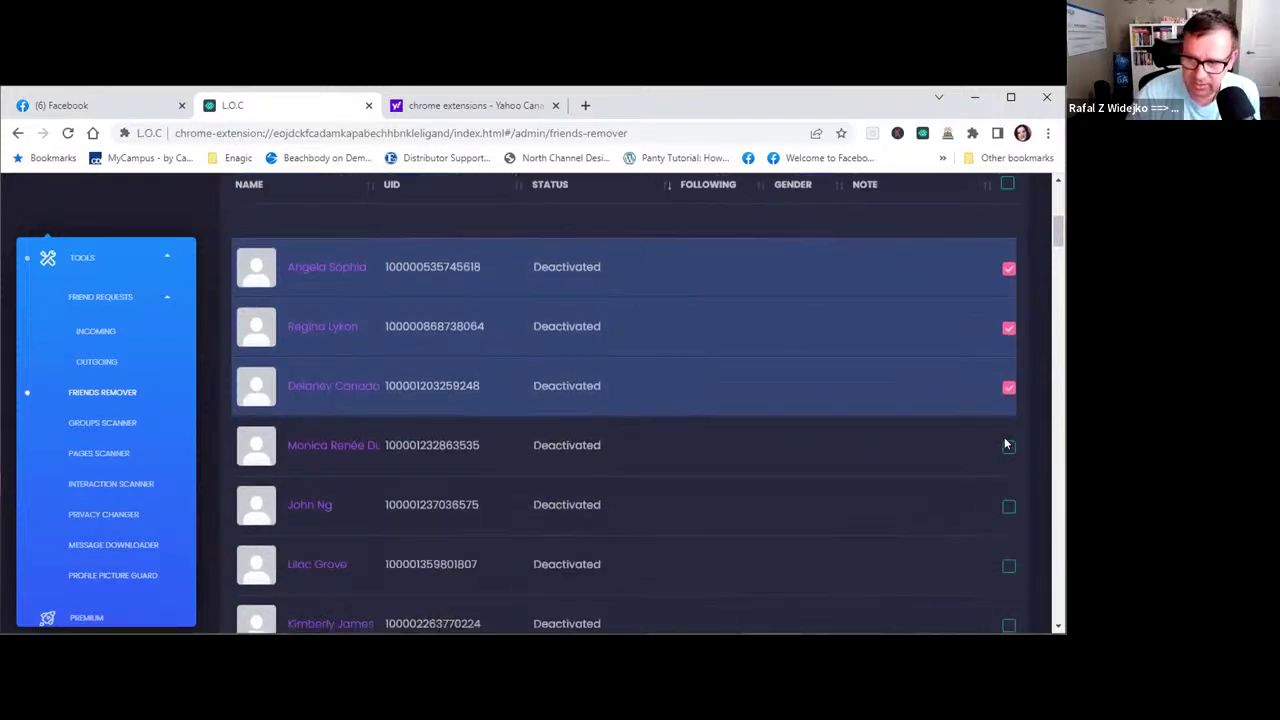
{"action": "left_click", "coordinate": [1006, 447]}
{"action": "left_click", "coordinate": [1008, 507]}
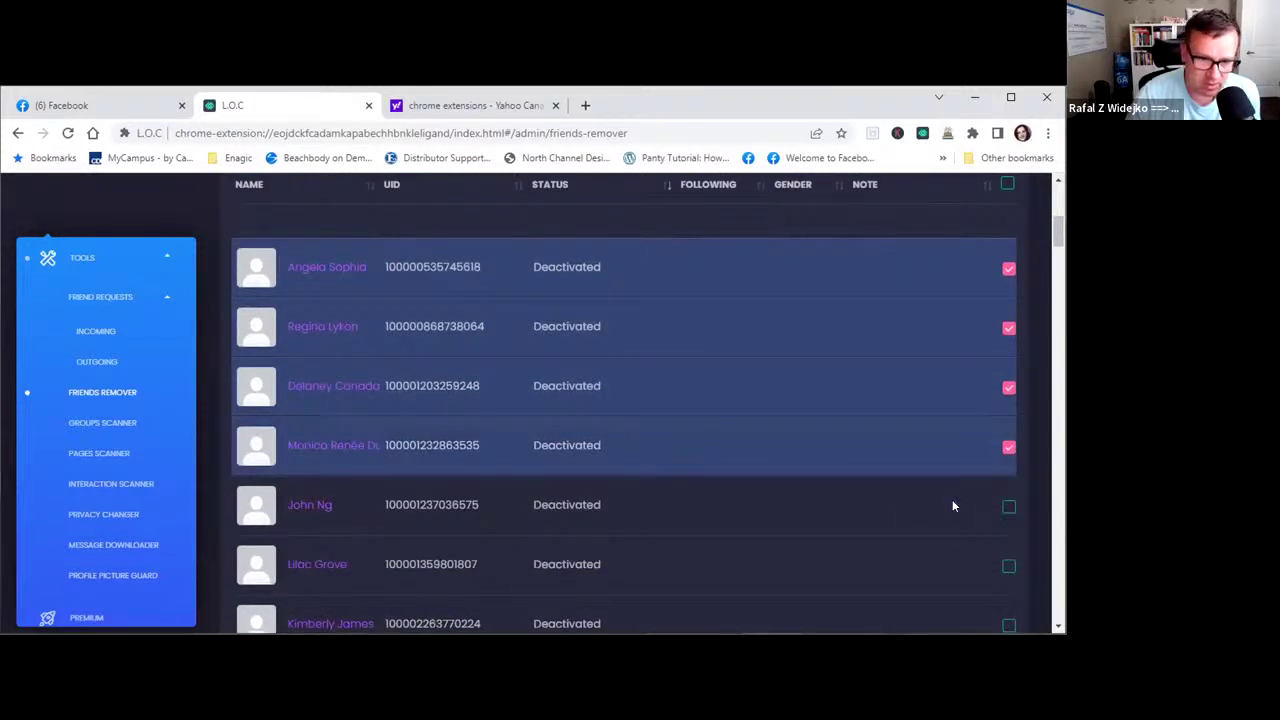
{"action": "scroll", "coordinate": [952, 505], "scroll_direction": "down", "scroll_amount": 3}
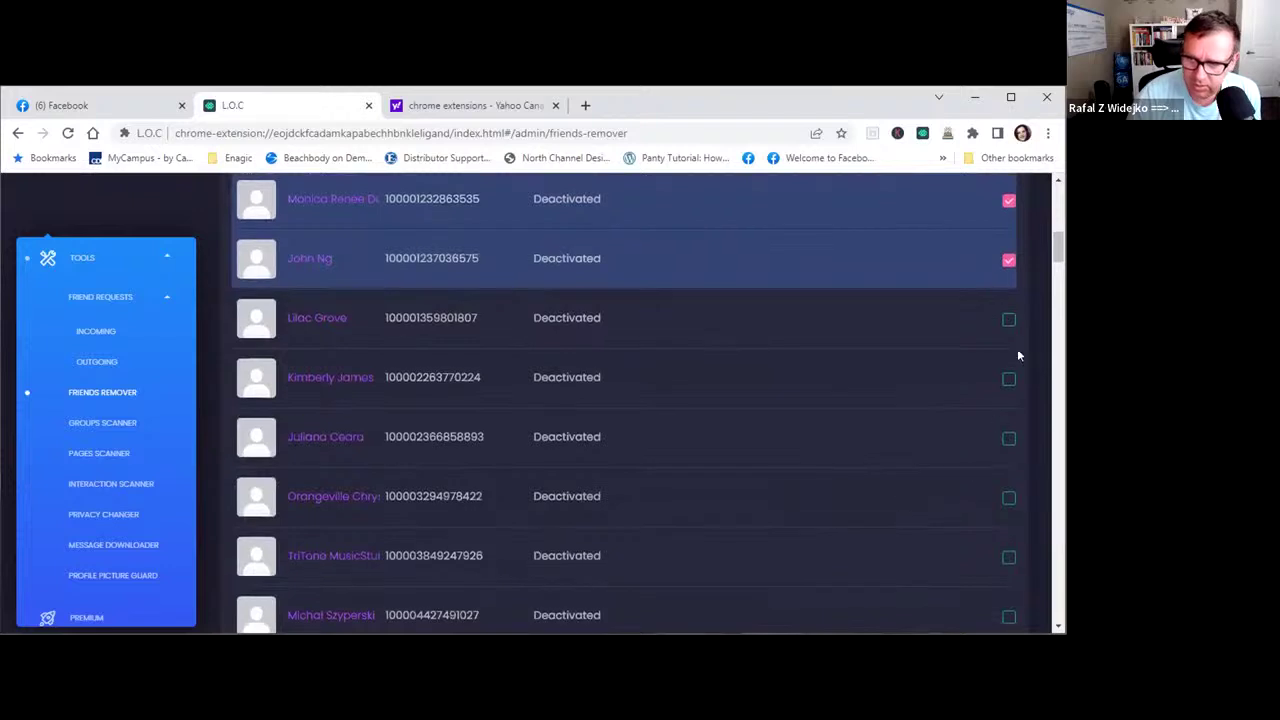
{"action": "left_click", "coordinate": [1008, 320]}
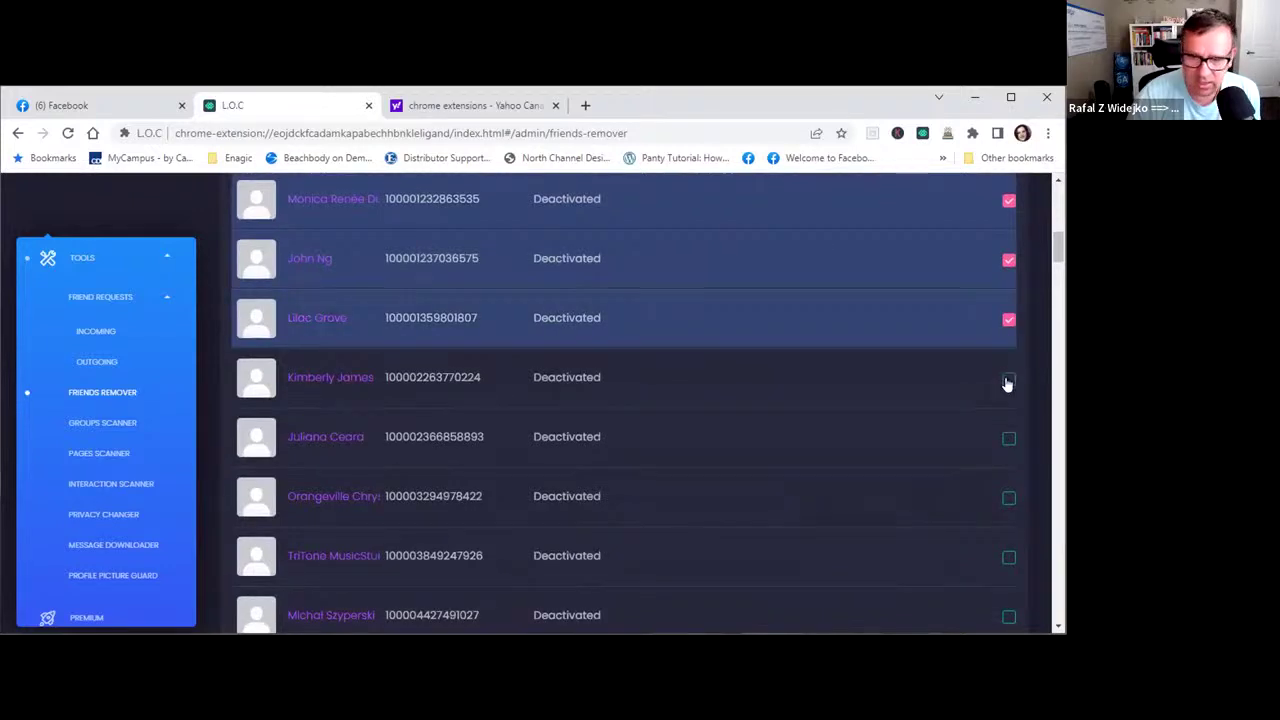
{"action": "left_click", "coordinate": [1008, 378]}
{"action": "left_click", "coordinate": [1008, 439]}
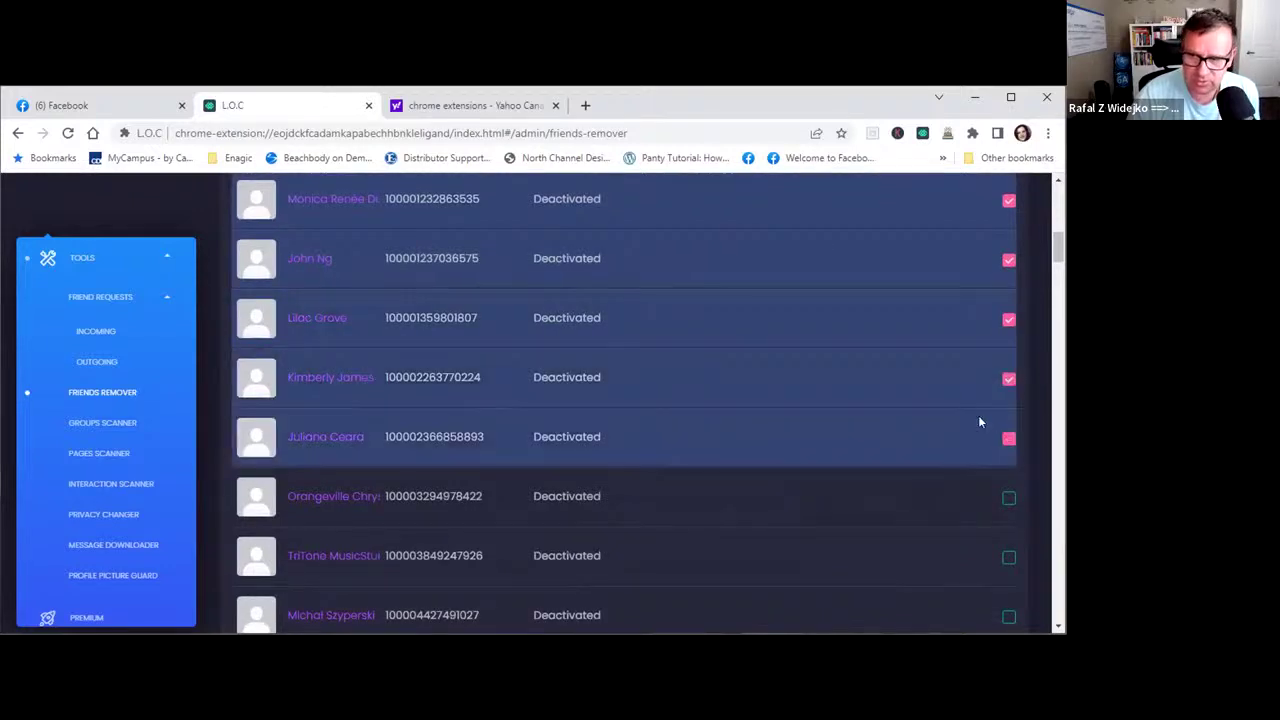
{"action": "scroll", "coordinate": [728, 320], "scroll_direction": "up", "scroll_amount": 5}
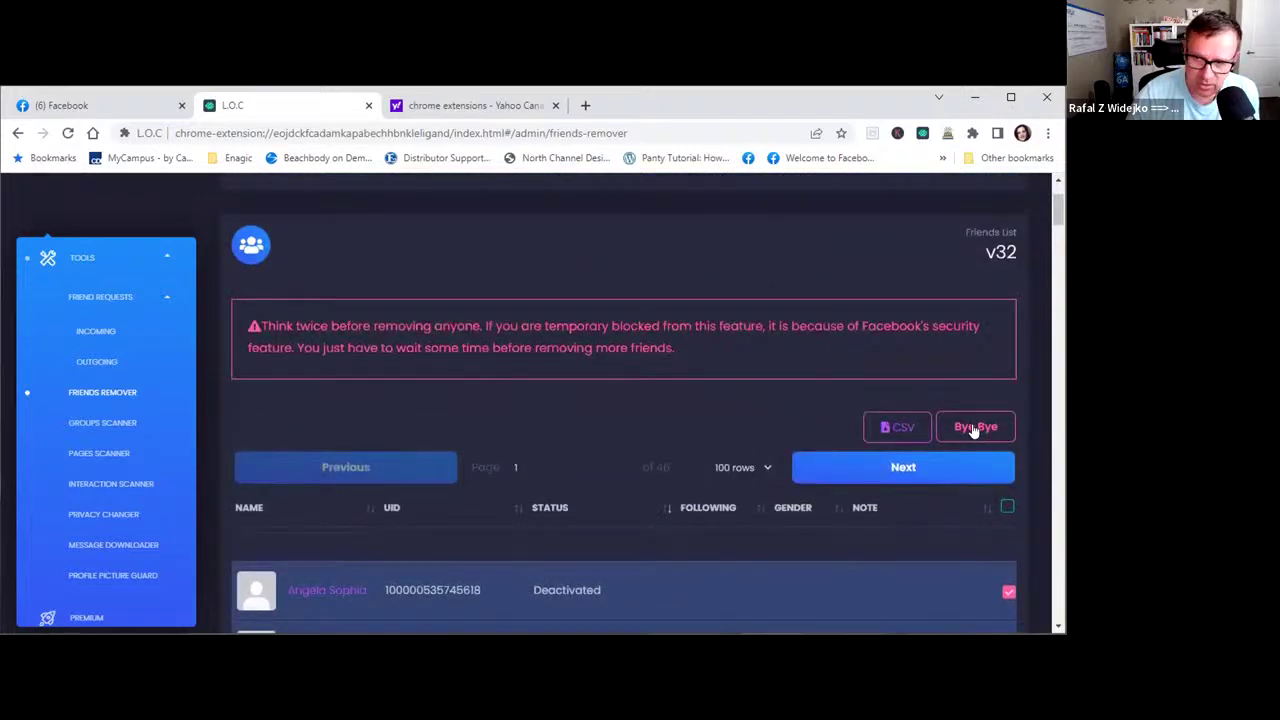
Run Bye Bye on the eight ticked friends, confirm Unfriend, and acknowledge the Finished message.
{"action": "left_click", "coordinate": [974, 428]}
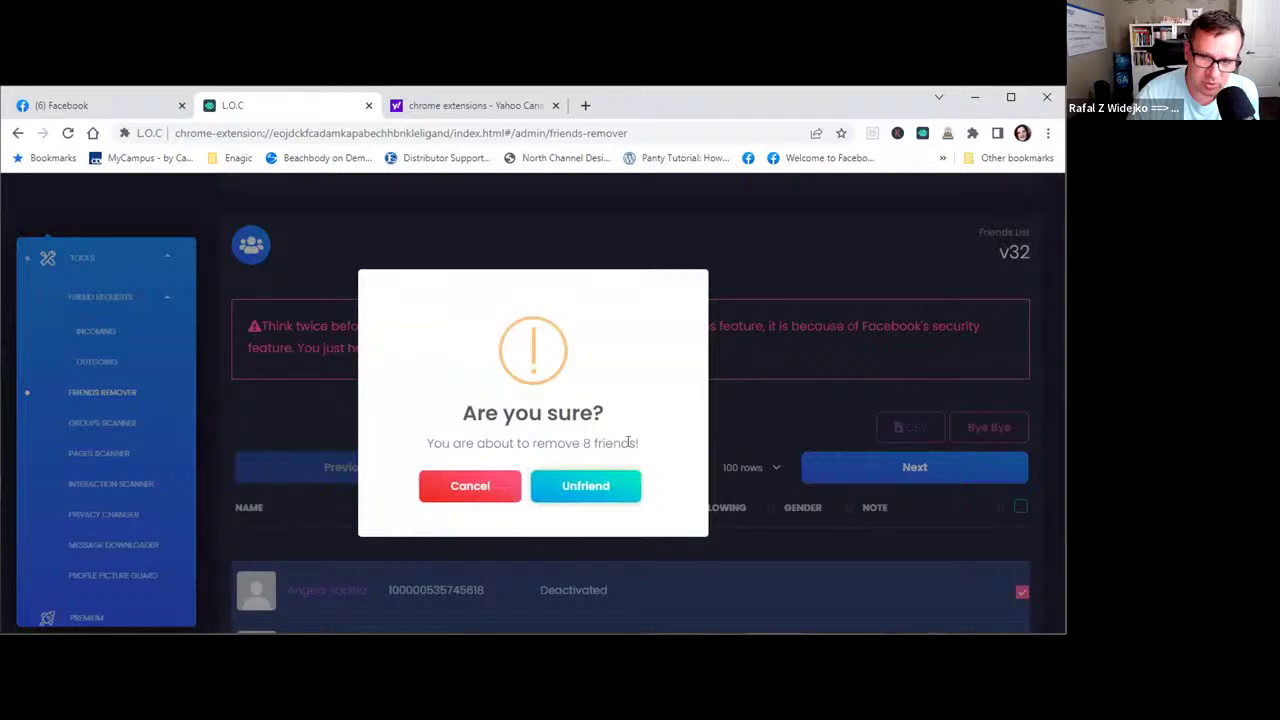
{"action": "left_click", "coordinate": [588, 486]}
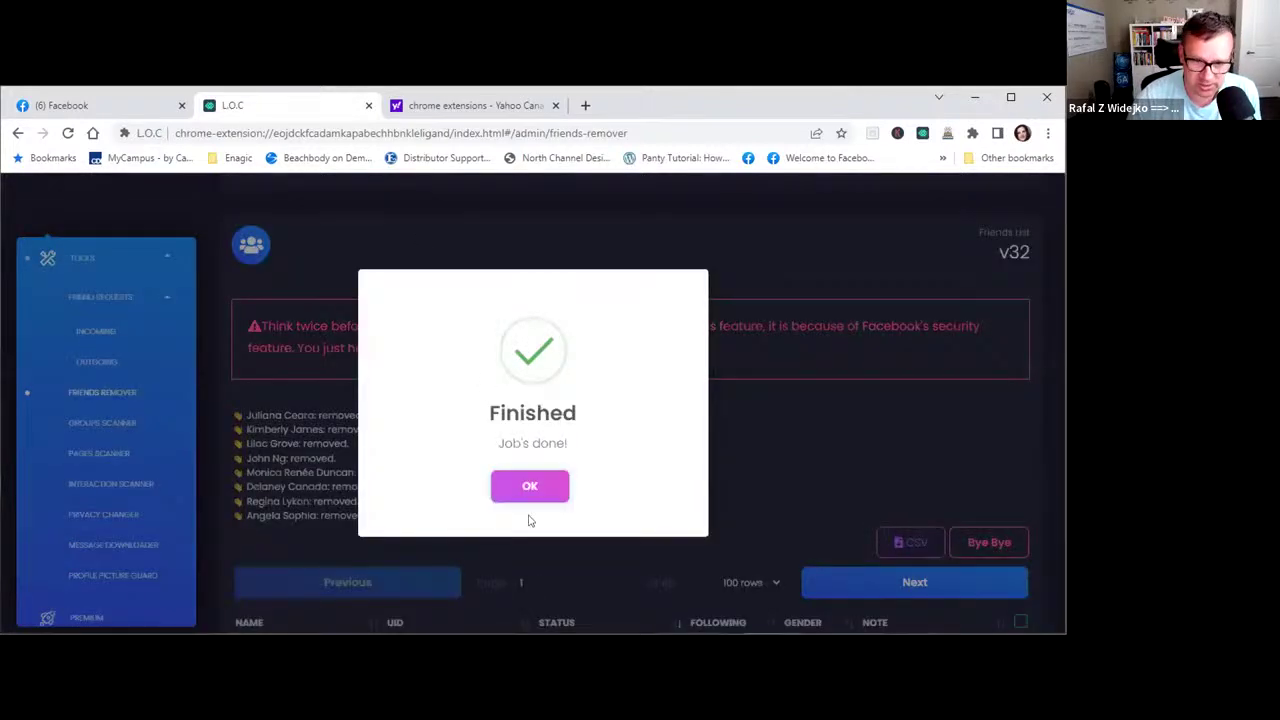
{"action": "left_click", "coordinate": [530, 488]}
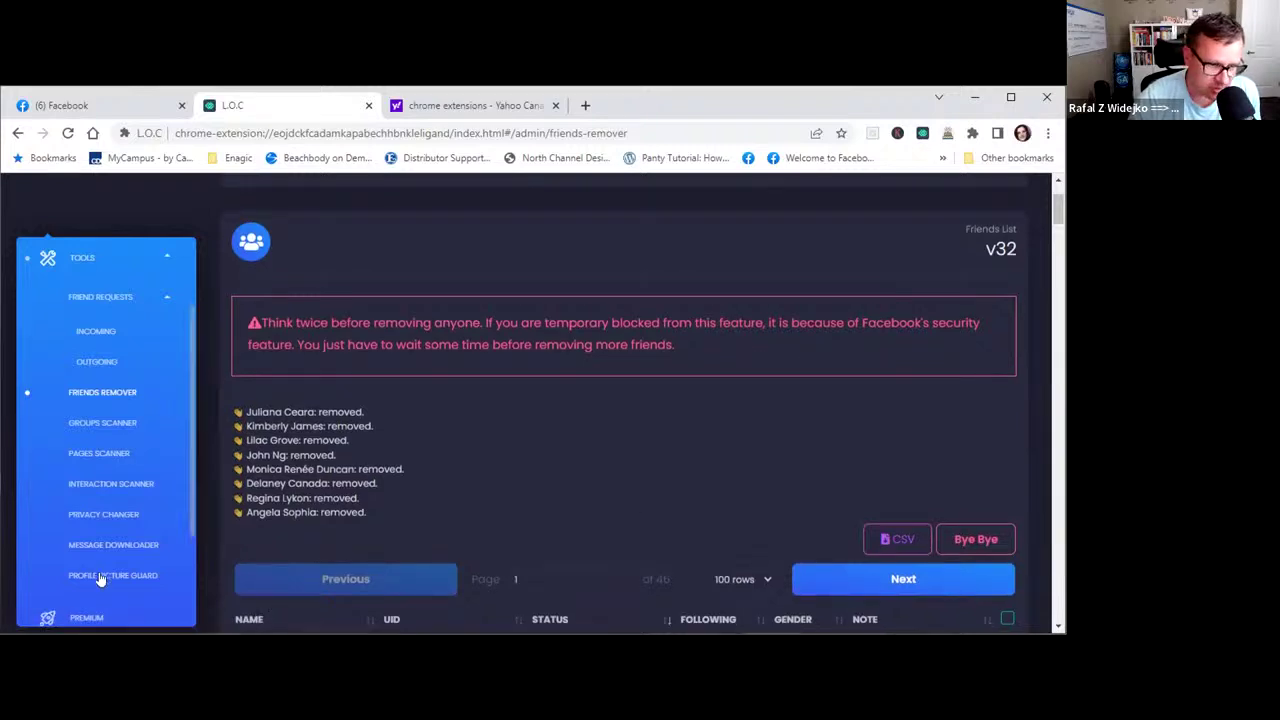
{"action": "scroll", "coordinate": [100, 575], "scroll_direction": "down", "scroll_amount": 1}
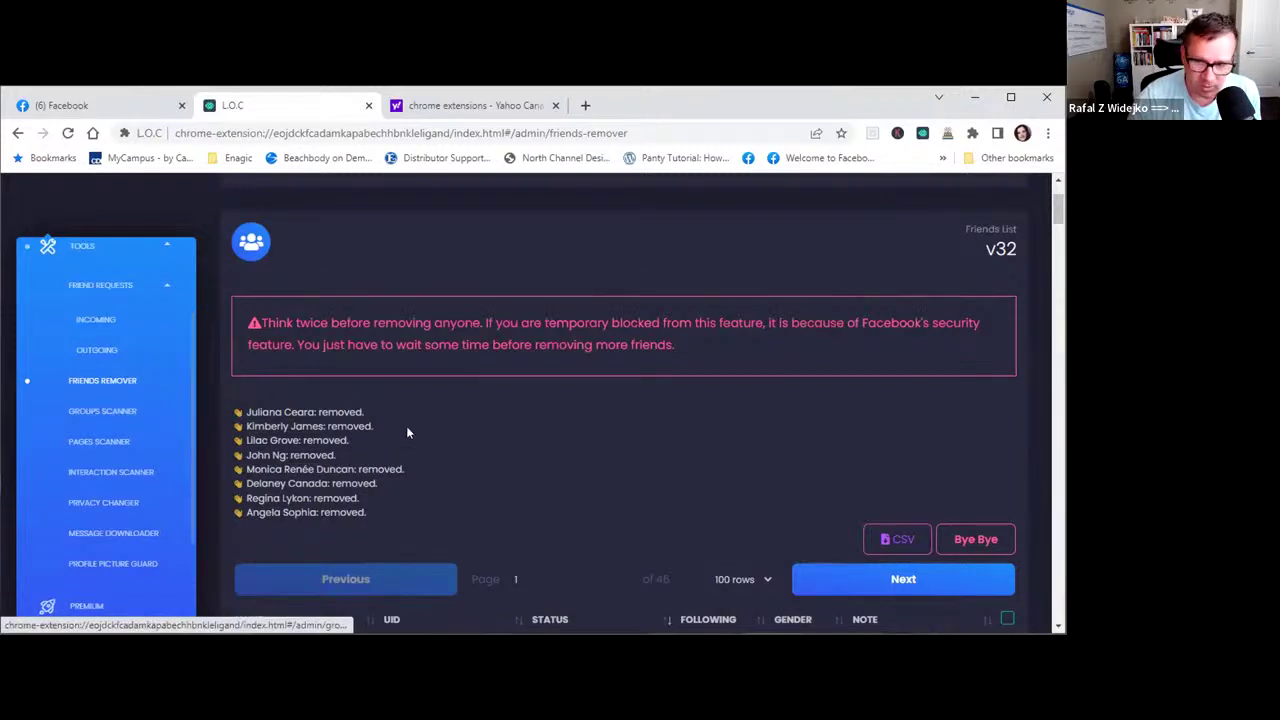
{"action": "scroll", "coordinate": [406, 428], "scroll_direction": "down", "scroll_amount": 8}
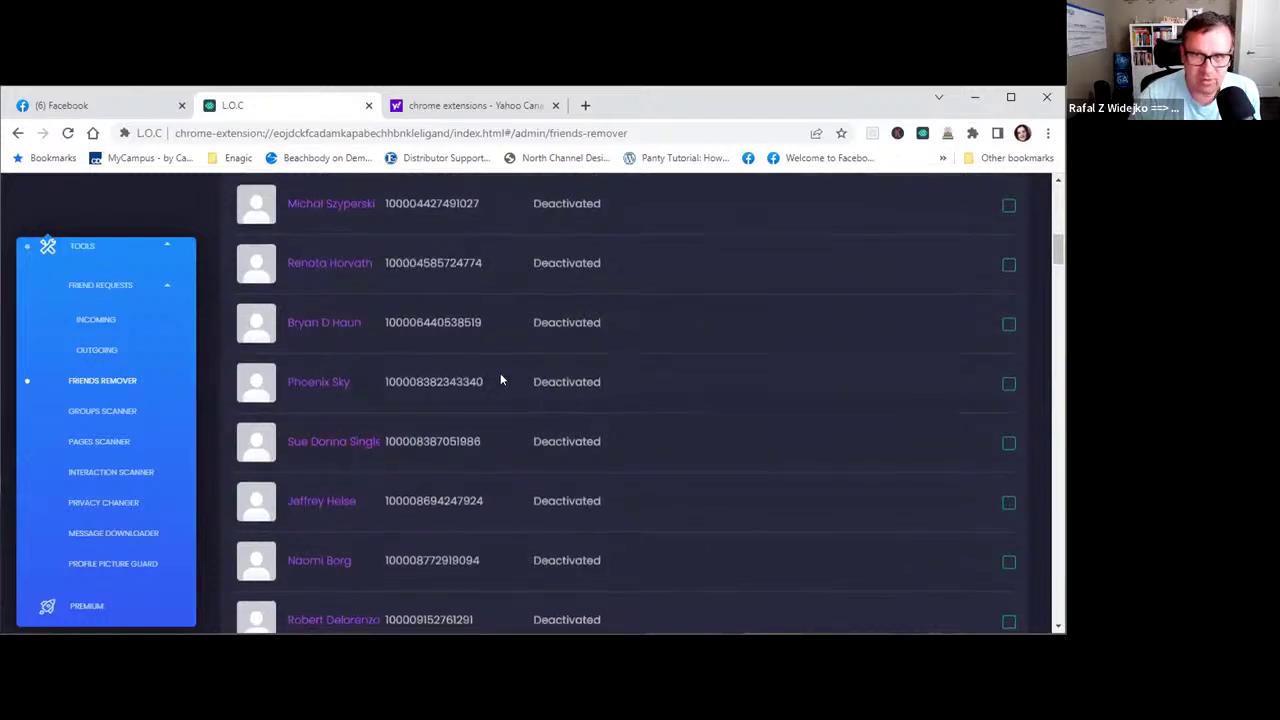
{"action": "scroll", "coordinate": [501, 379], "scroll_direction": "down", "scroll_amount": 6}
{"action": "scroll", "coordinate": [501, 379], "scroll_direction": "down", "scroll_amount": 3}
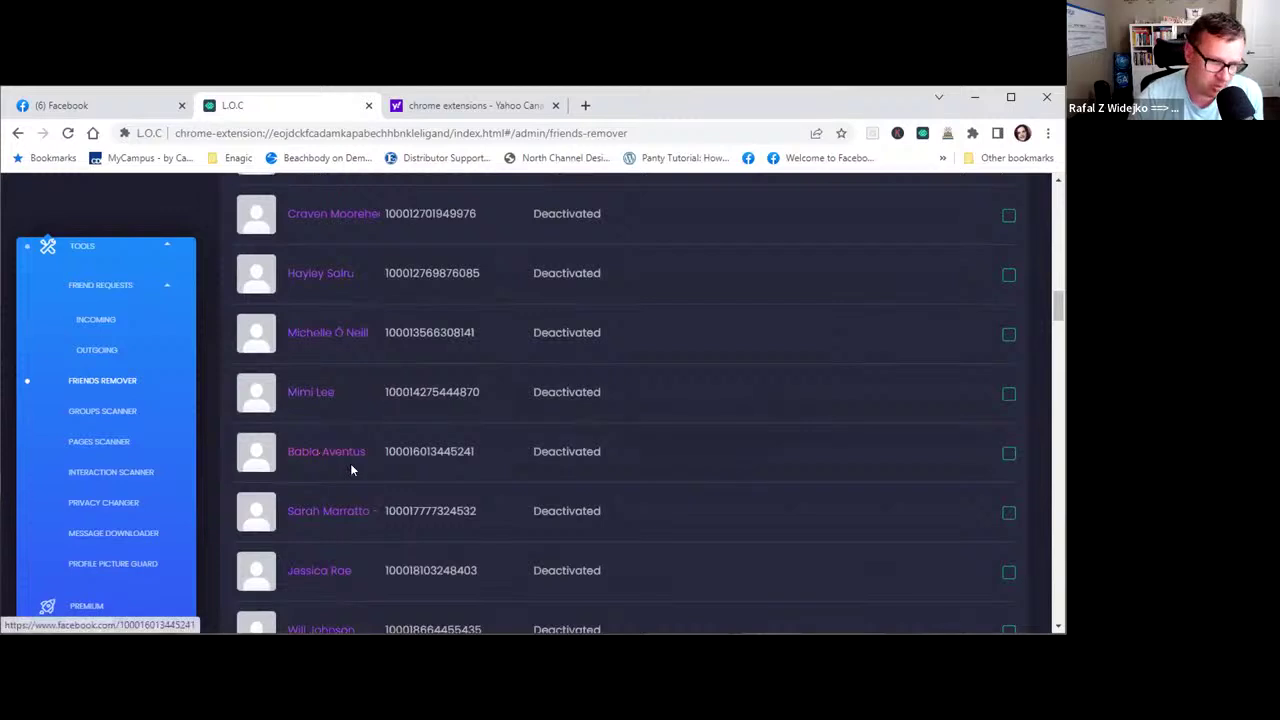
{"action": "scroll", "coordinate": [350, 463], "scroll_direction": "down", "scroll_amount": 6}
{"action": "scroll", "coordinate": [350, 463], "scroll_direction": "down", "scroll_amount": 1}
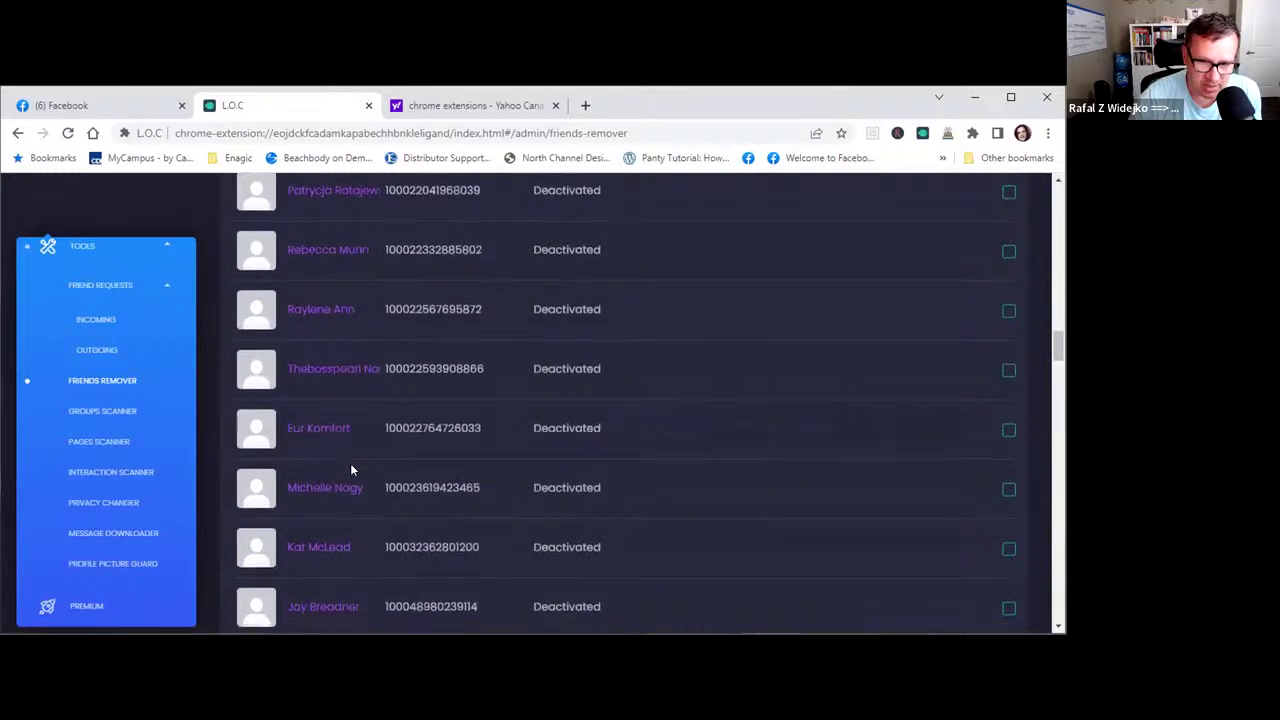
{"action": "scroll", "coordinate": [505, 362], "scroll_direction": "down", "scroll_amount": 4}
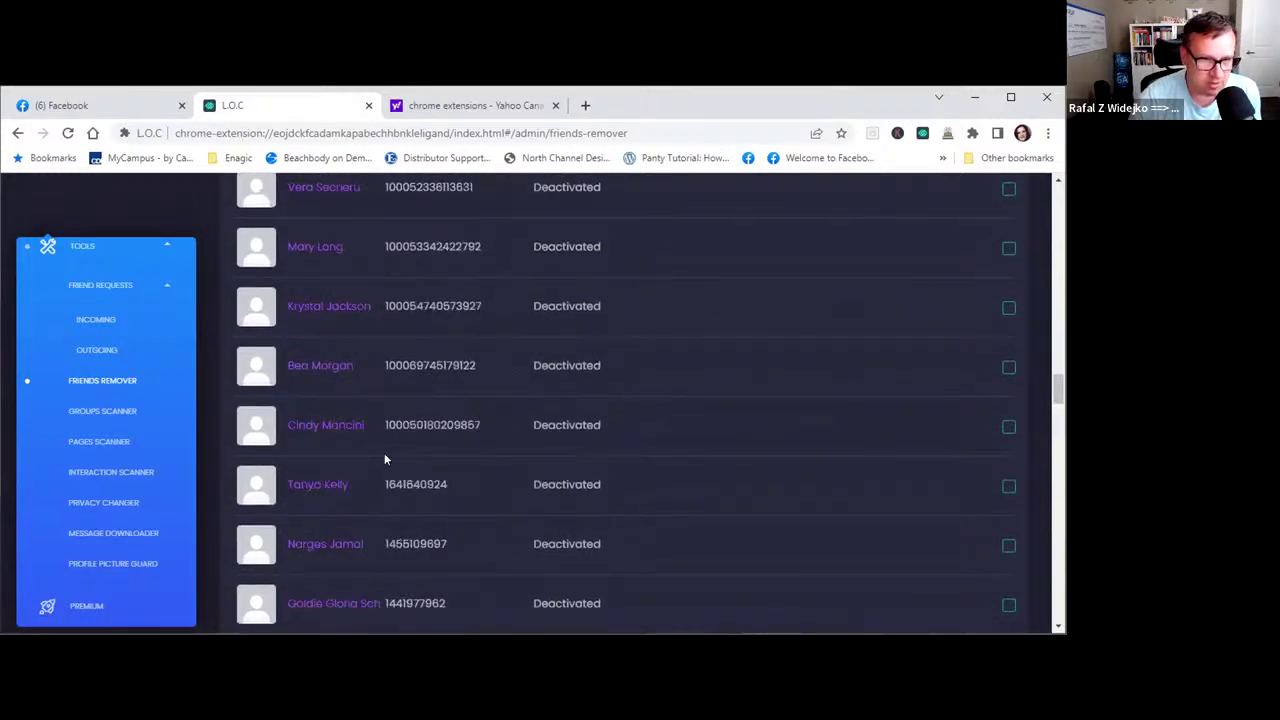
{"action": "scroll", "coordinate": [384, 458], "scroll_direction": "down", "scroll_amount": 5}
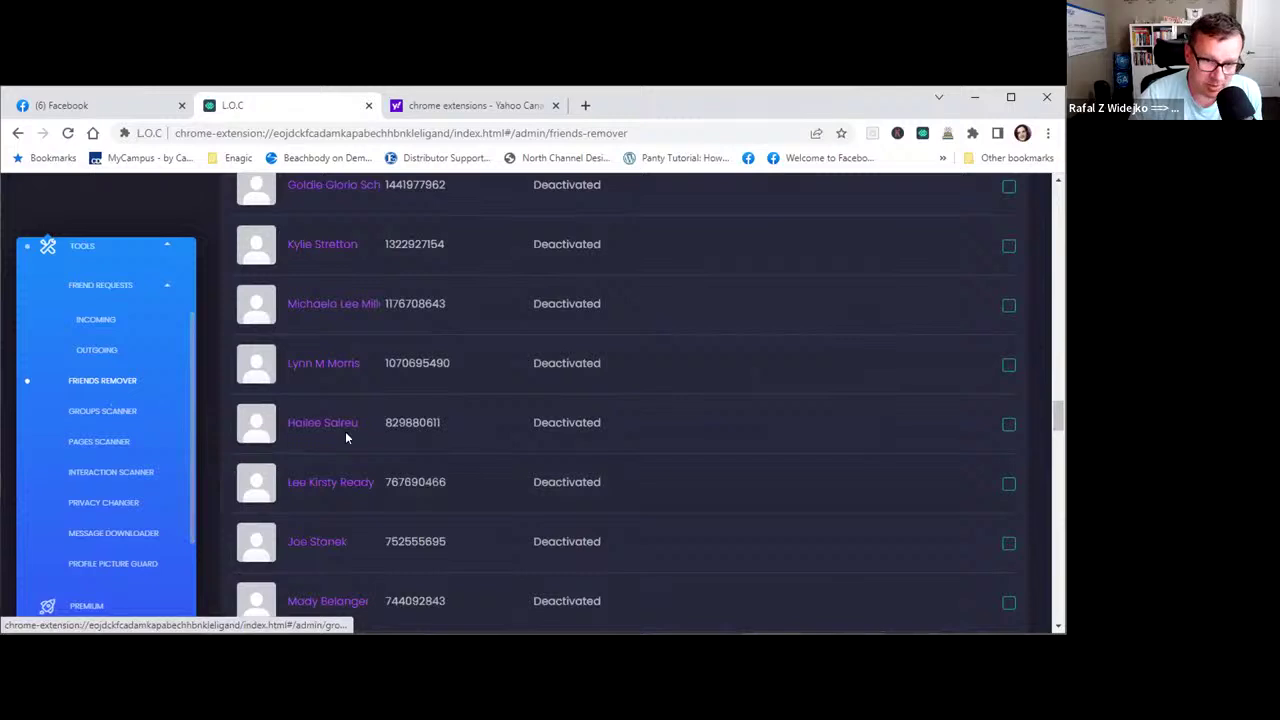
{"action": "left_click", "coordinate": [95, 413]}
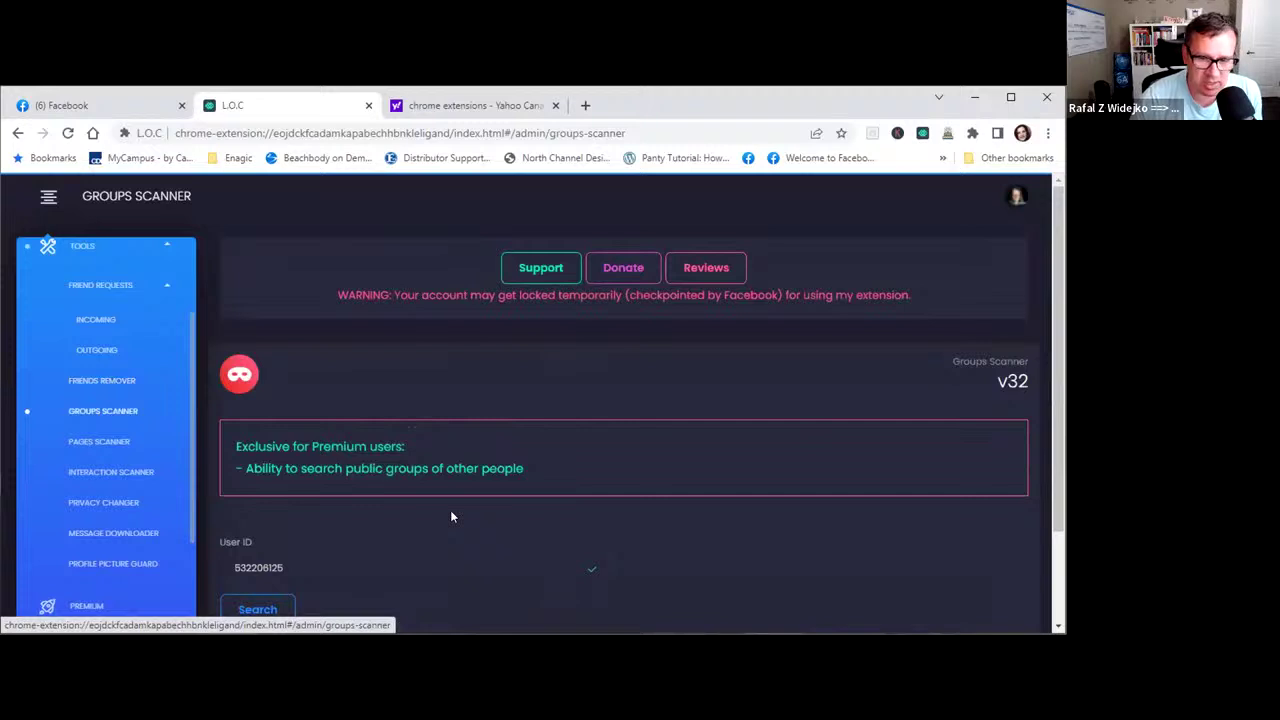
{"action": "scroll", "coordinate": [450, 516], "scroll_direction": "down", "scroll_amount": 1}
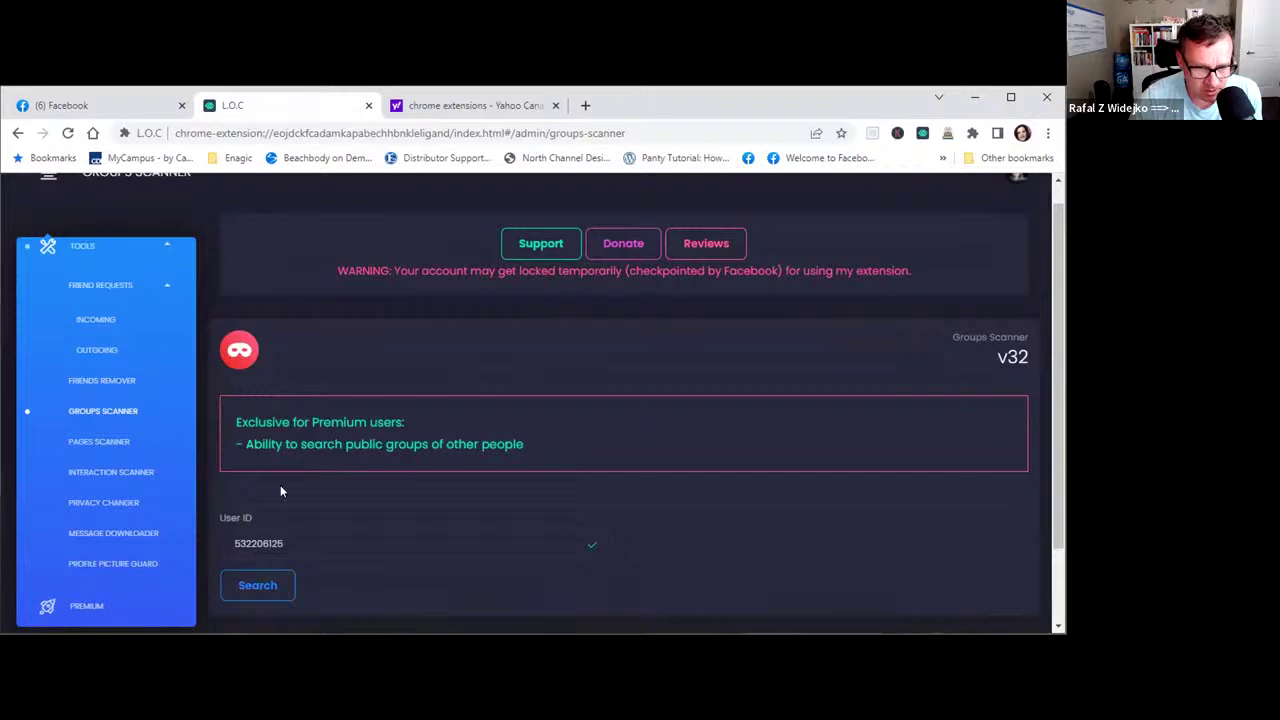
{"action": "left_click", "coordinate": [260, 587]}
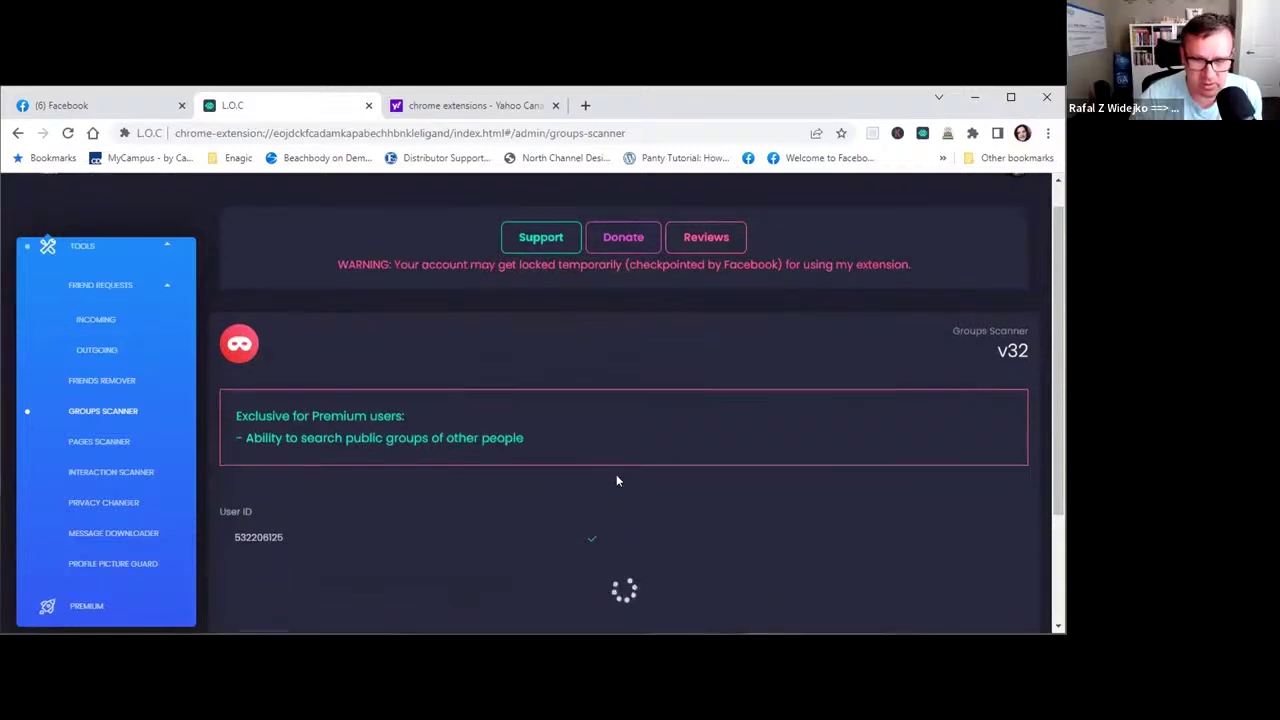
{"action": "scroll", "coordinate": [616, 481], "scroll_direction": "down", "scroll_amount": 2}
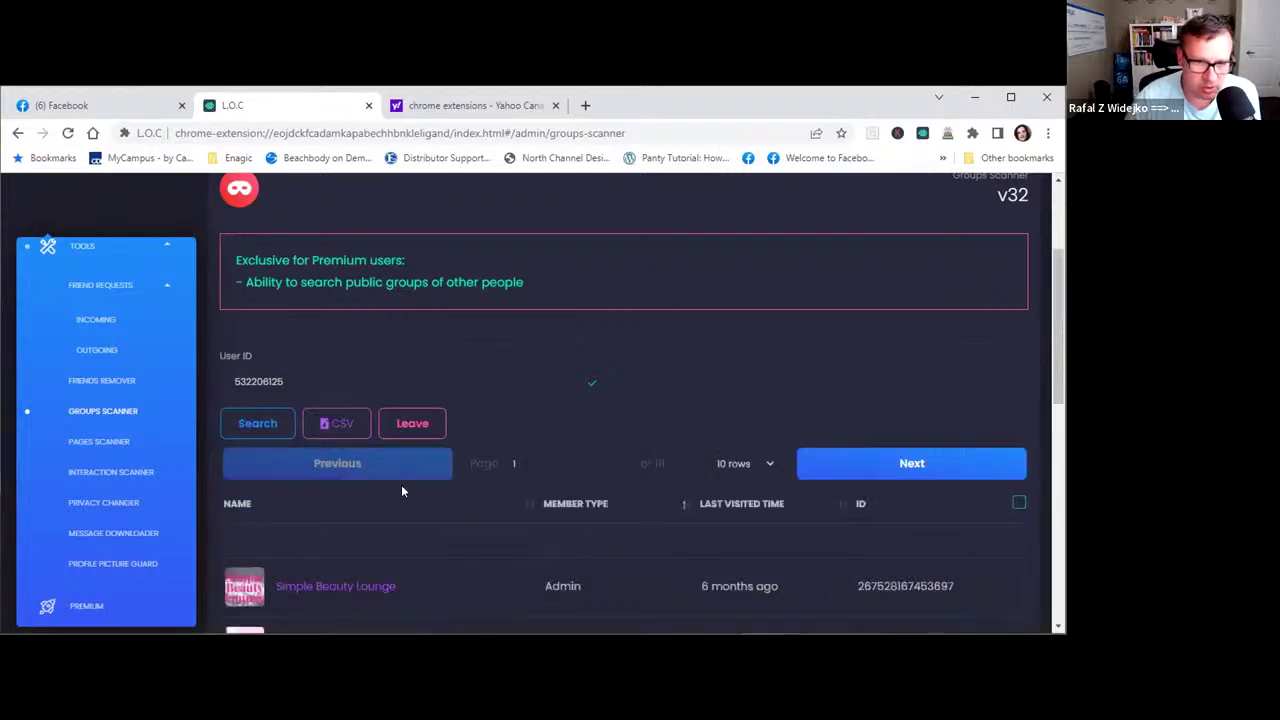
{"action": "scroll", "coordinate": [396, 490], "scroll_direction": "down", "scroll_amount": 1}
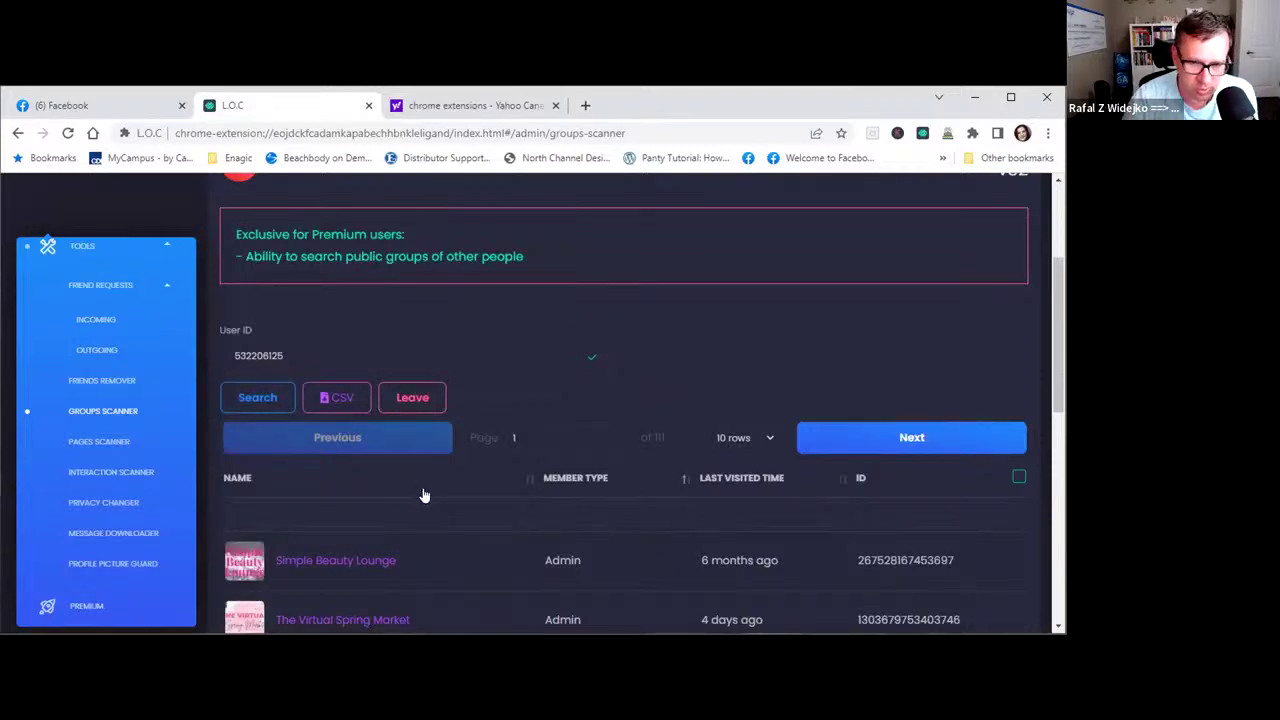
{"action": "scroll", "coordinate": [424, 485], "scroll_direction": "down", "scroll_amount": 1}
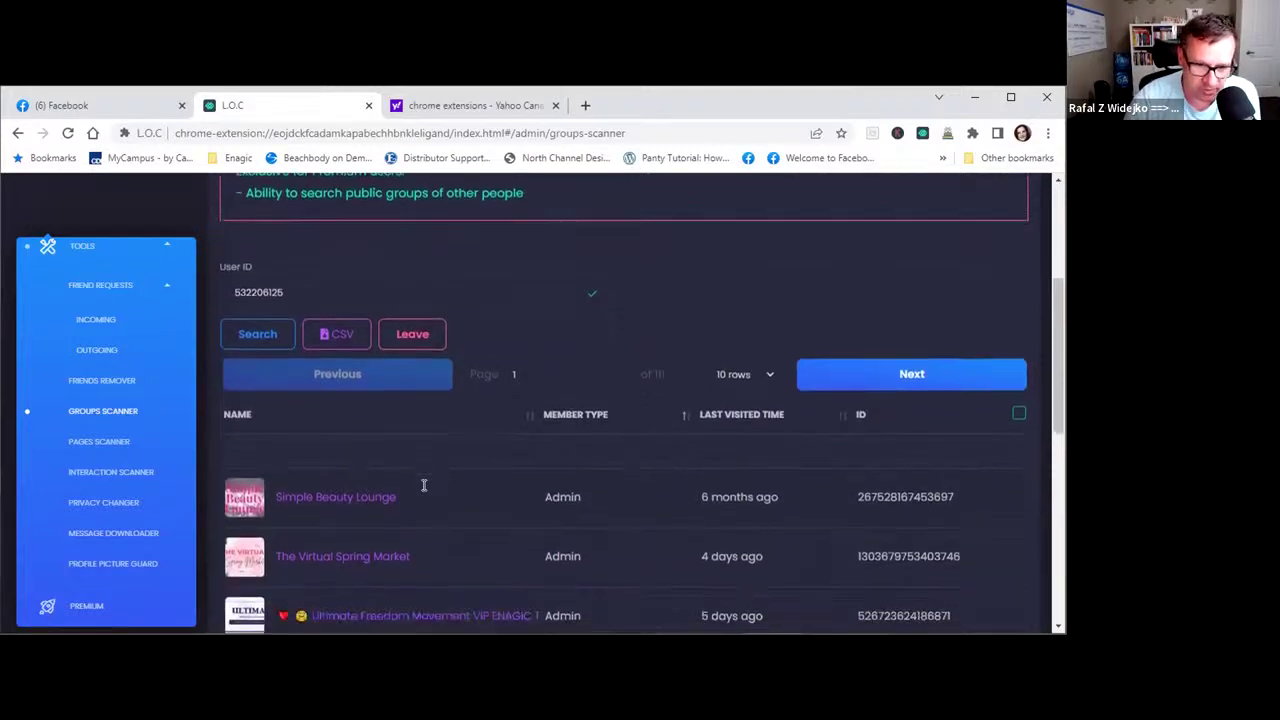
{"action": "scroll", "coordinate": [446, 506], "scroll_direction": "down", "scroll_amount": 3}
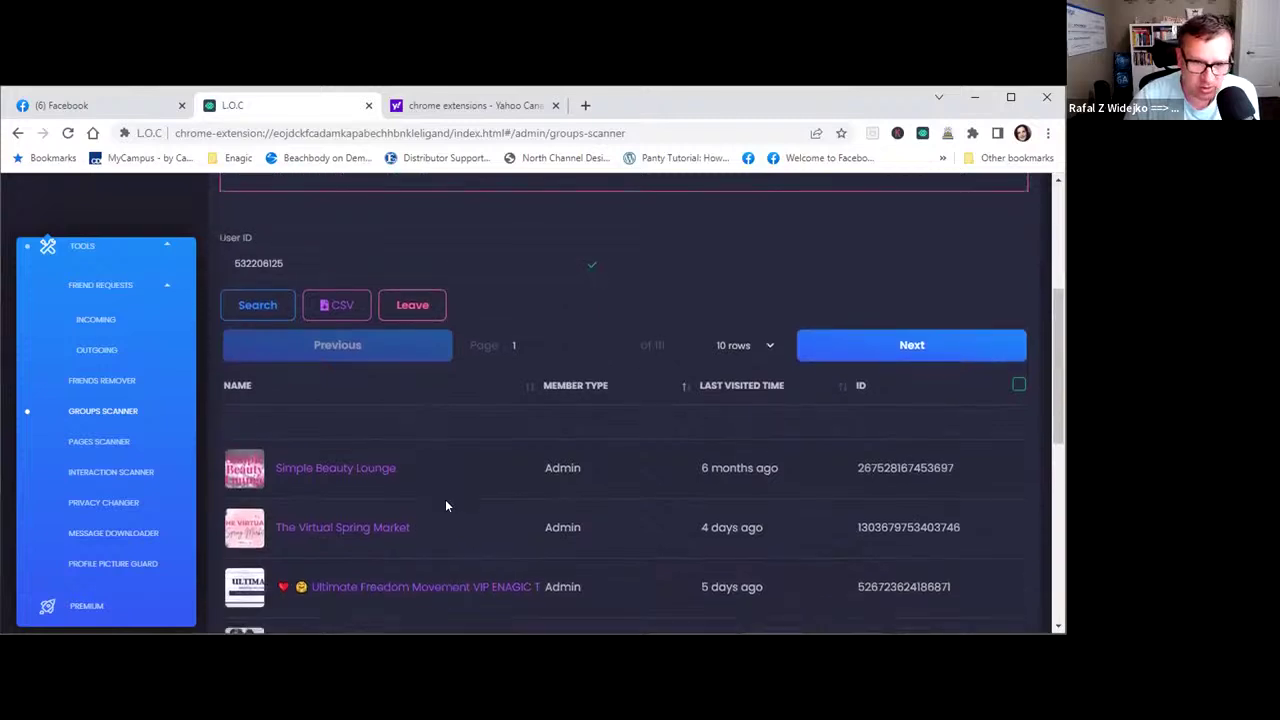
{"action": "scroll", "coordinate": [446, 506], "scroll_direction": "down", "scroll_amount": 2}
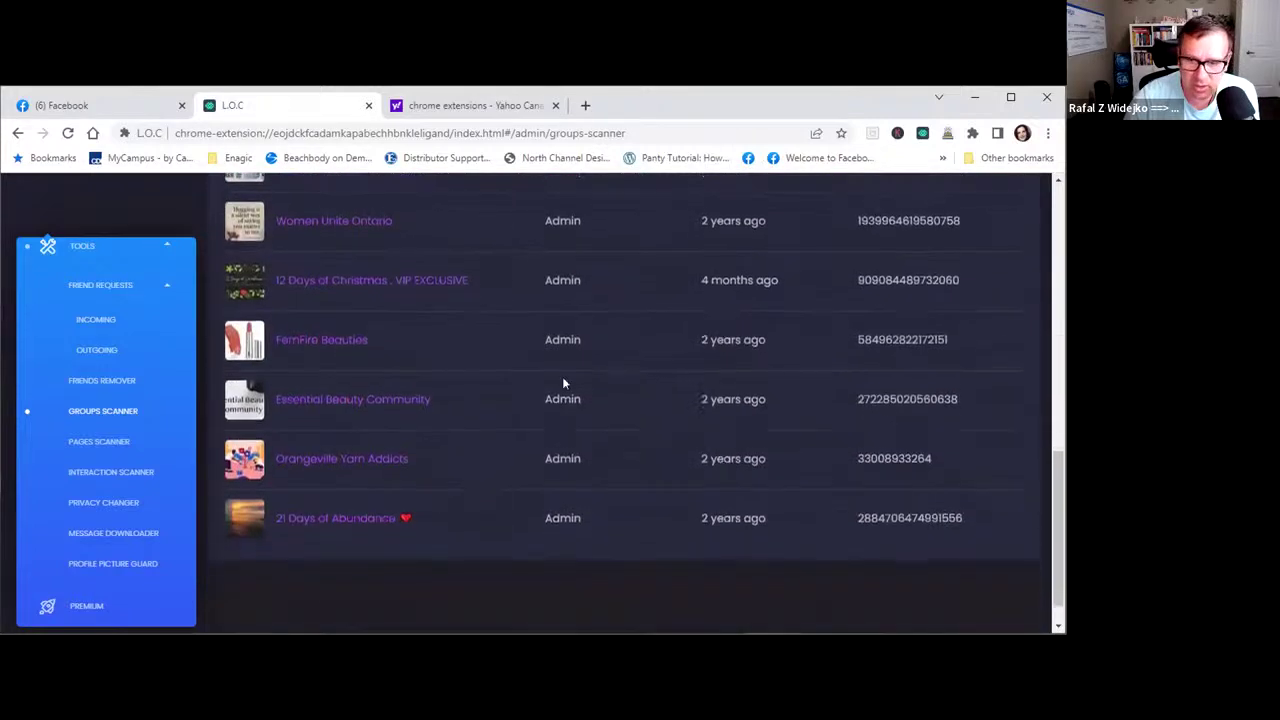
{"action": "scroll", "coordinate": [557, 418], "scroll_direction": "up", "scroll_amount": 5}
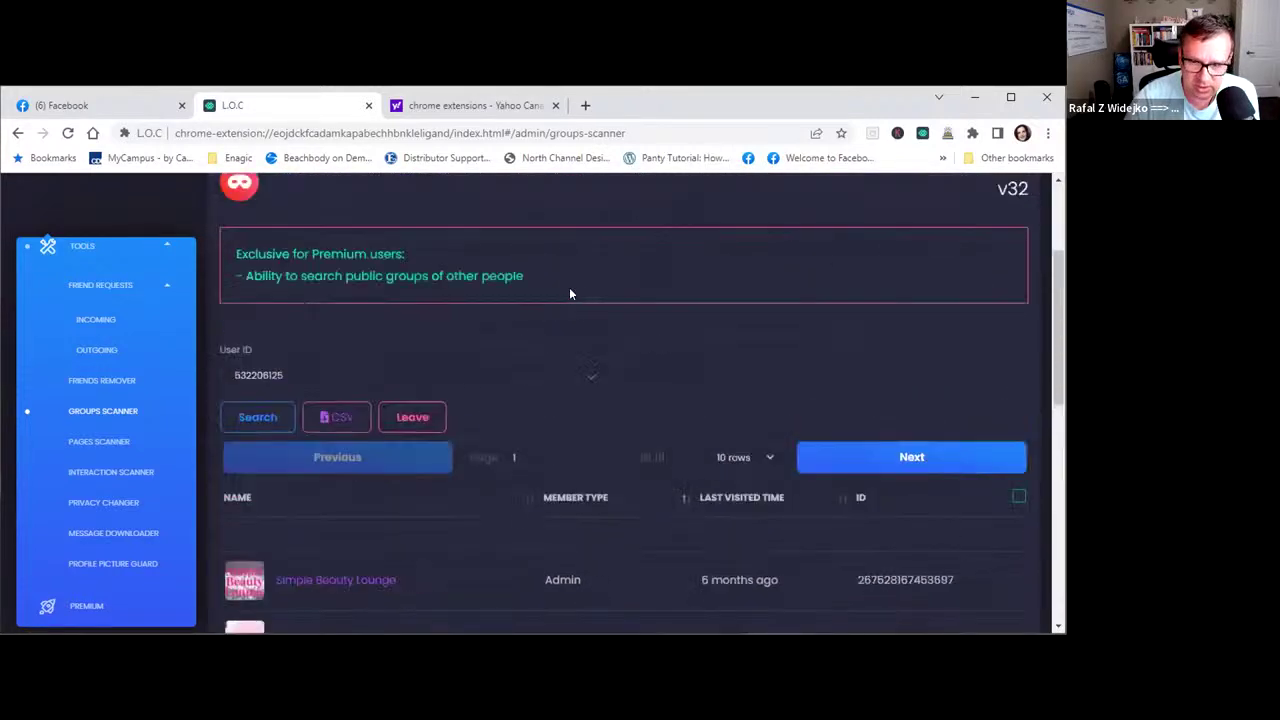
Show 100 groups per page from page 1, noting the 12-page total.
{"action": "left_click", "coordinate": [768, 457]}
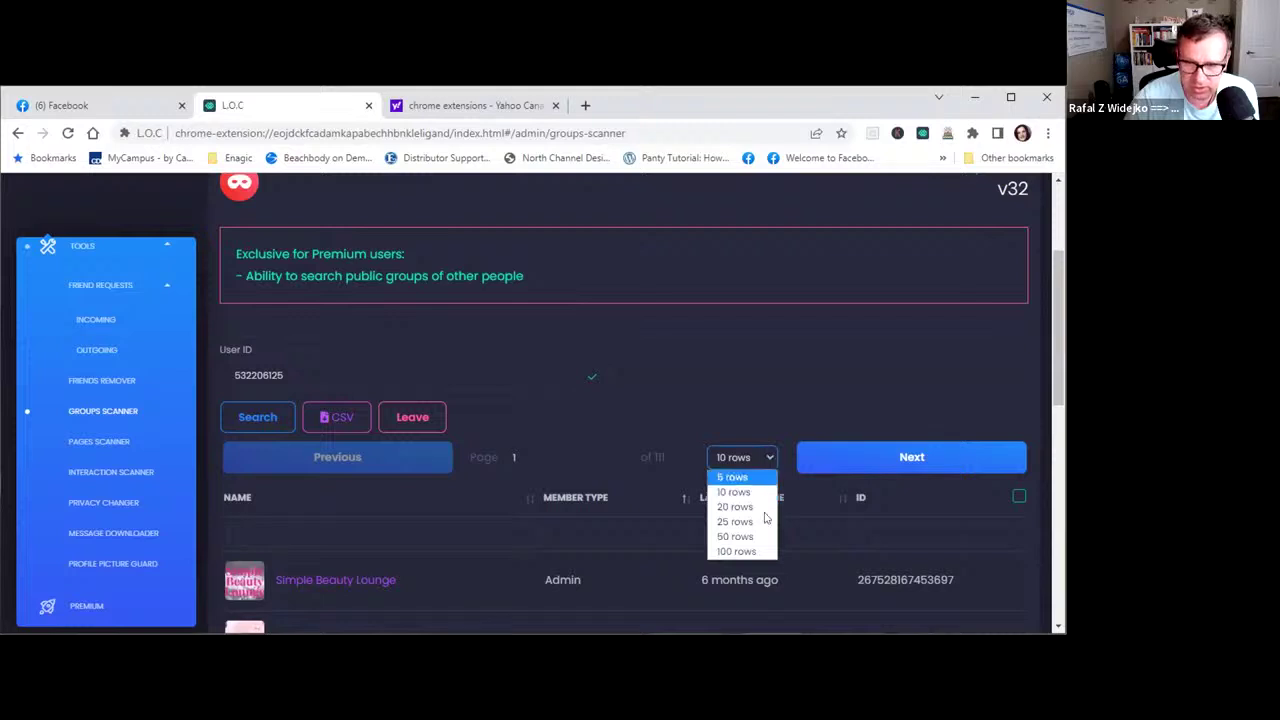
{"action": "left_click", "coordinate": [742, 551]}
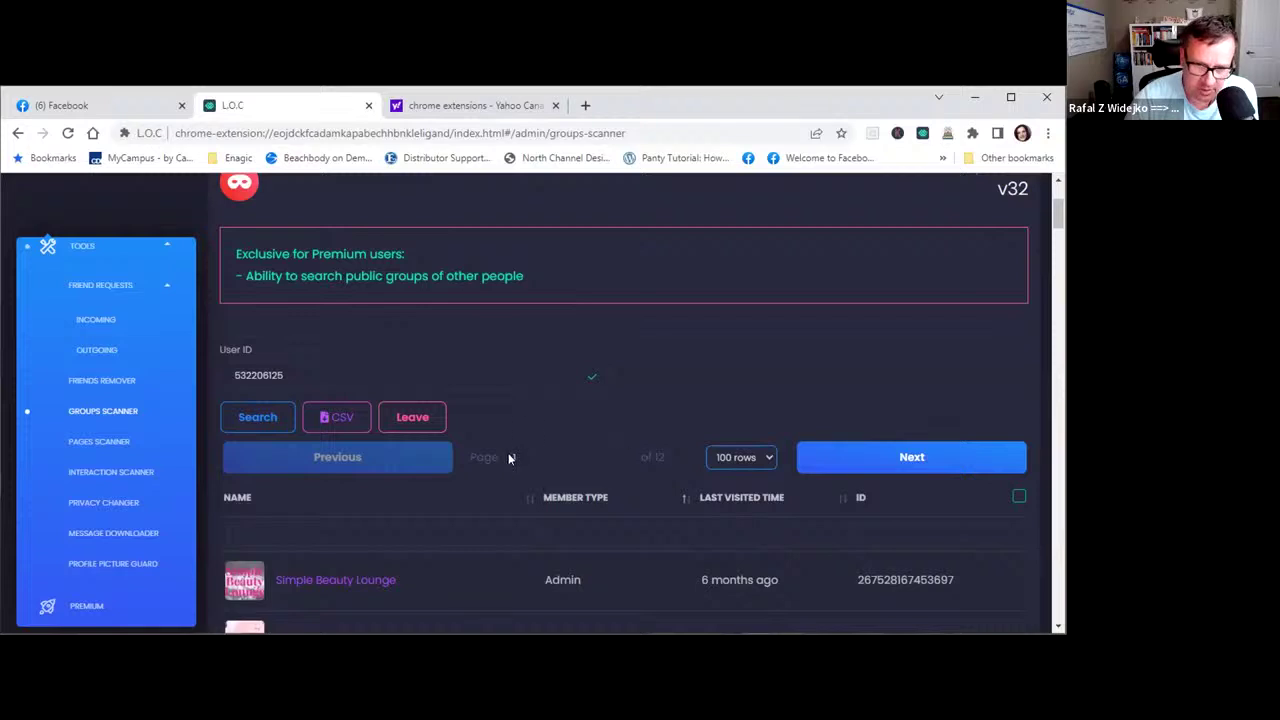
{"action": "left_click", "coordinate": [625, 453]}
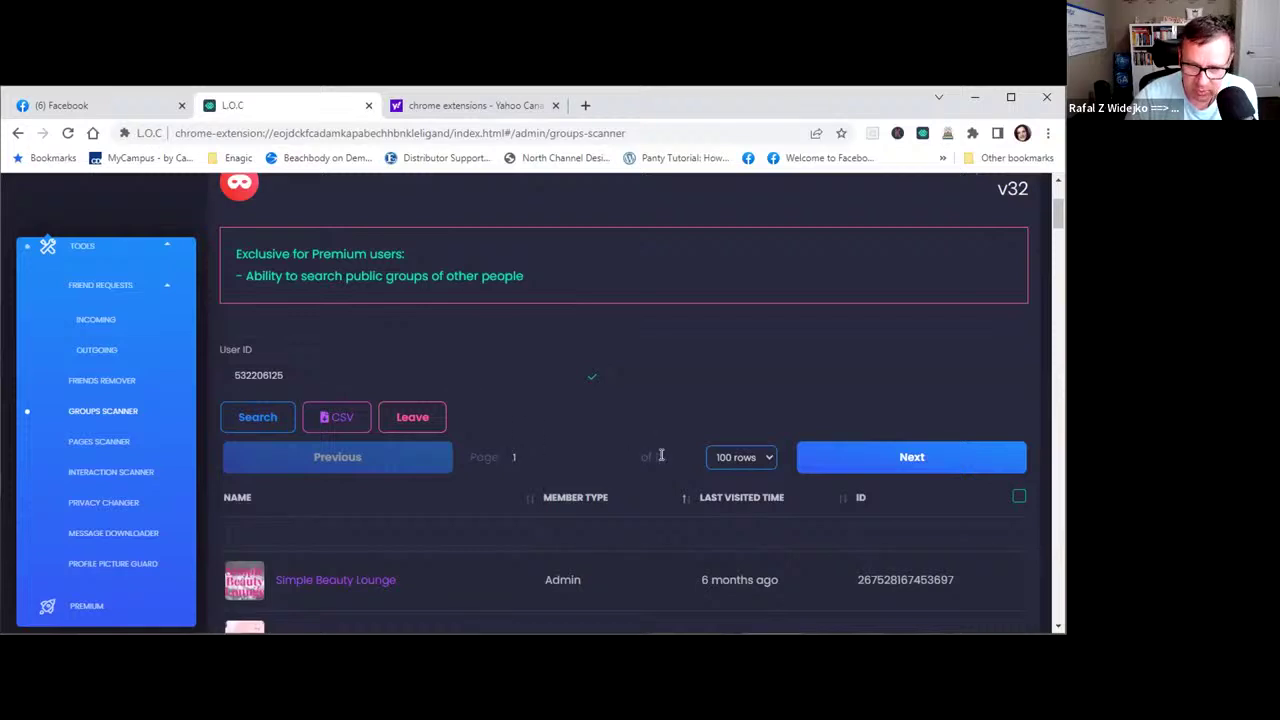
{"action": "scroll", "coordinate": [645, 533], "scroll_direction": "down", "scroll_amount": 2}
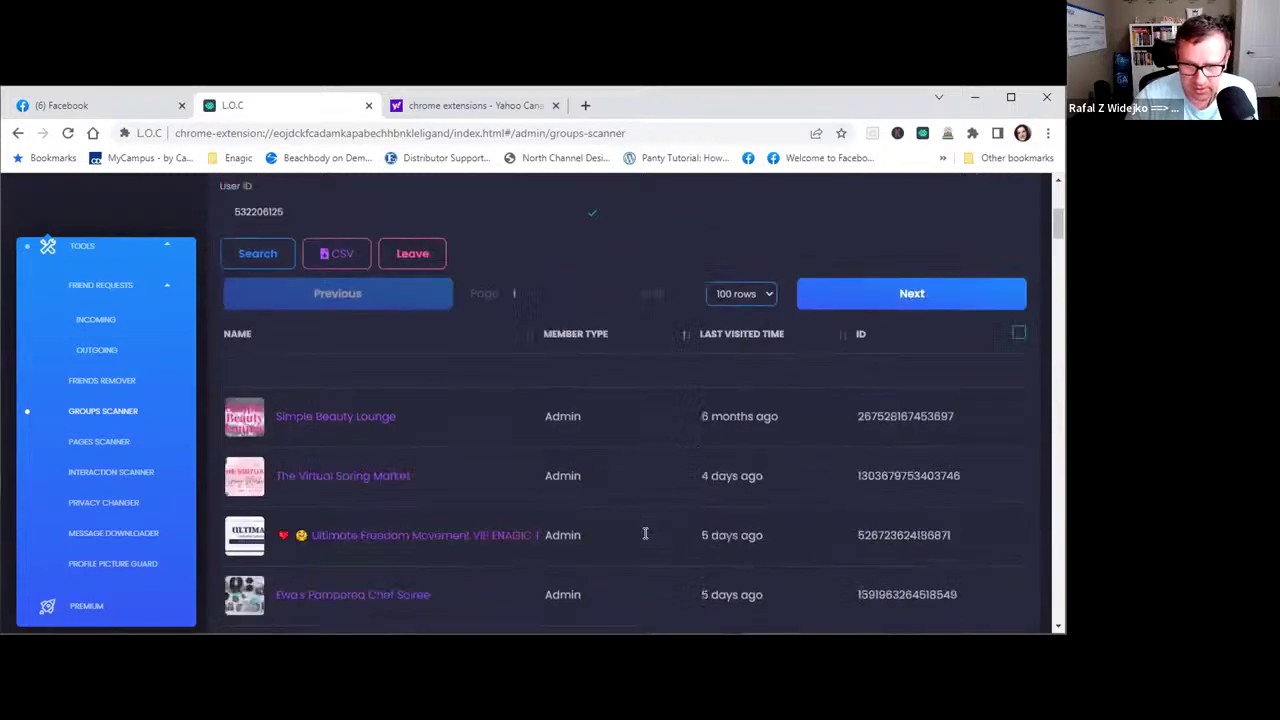
{"action": "scroll", "coordinate": [654, 311], "scroll_direction": "up", "scroll_amount": 2}
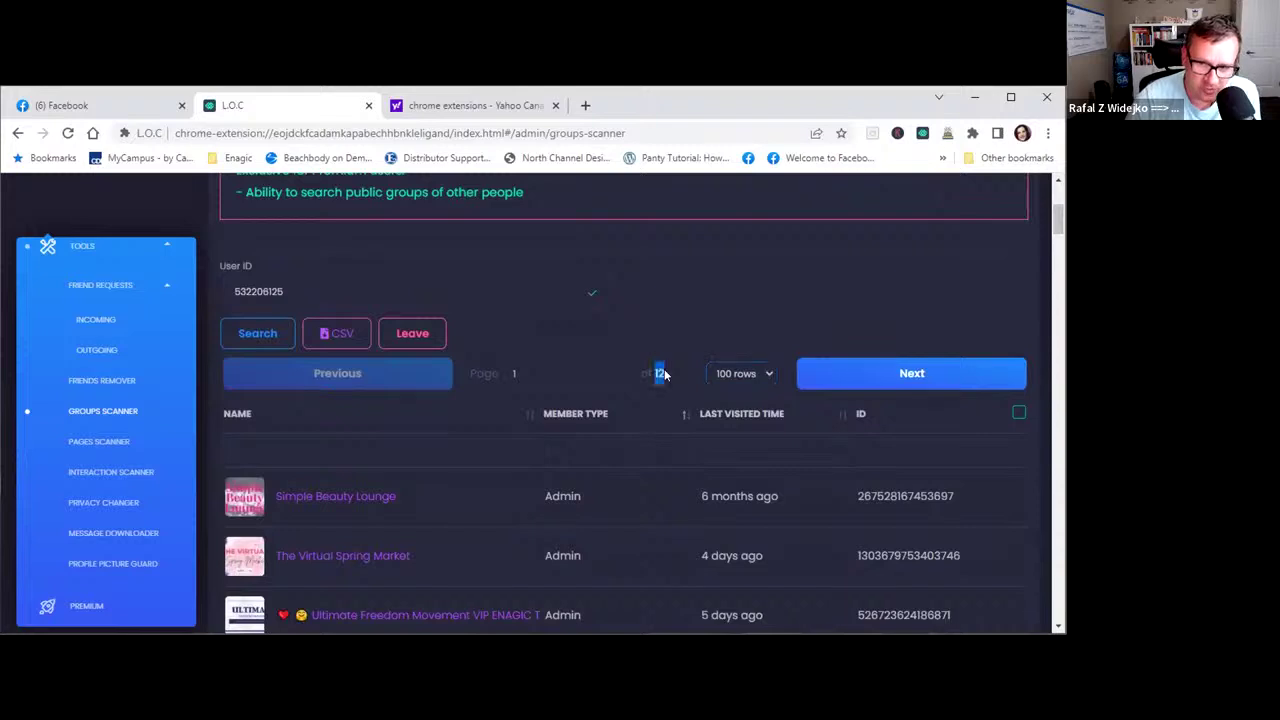
{"action": "double_click", "coordinate": [660, 373]}
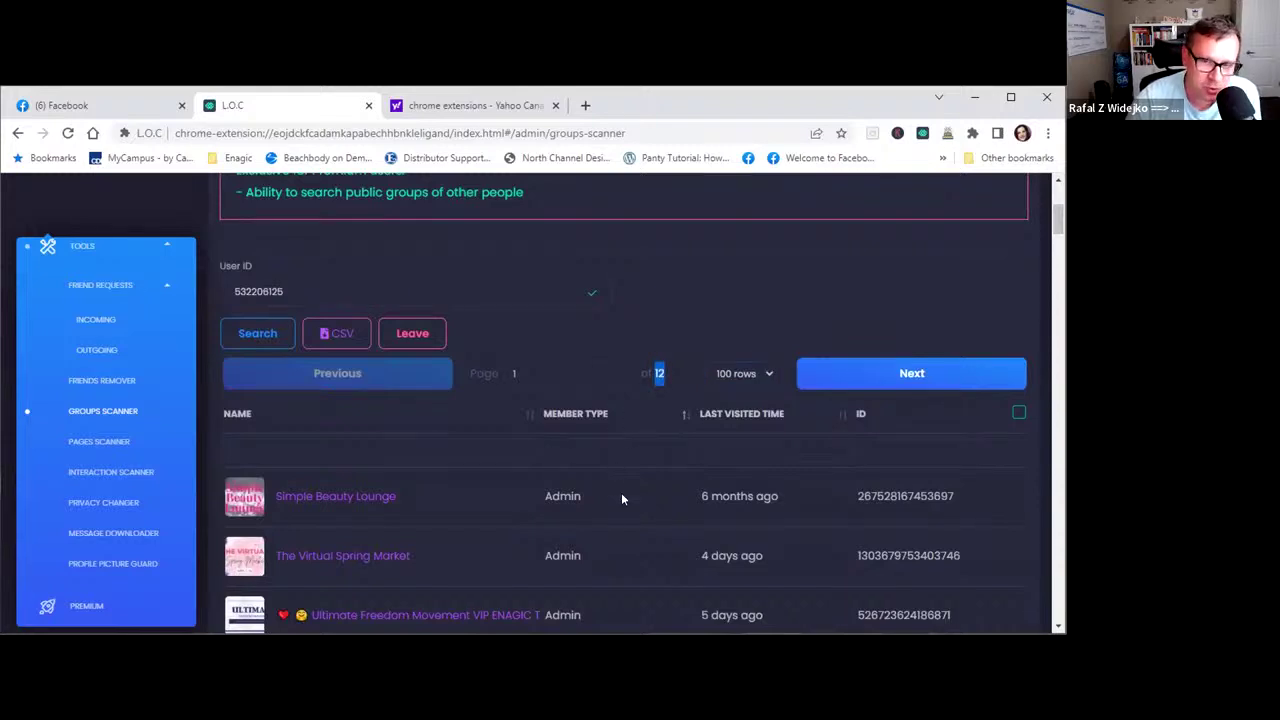
Scroll through the Groups Scanner table from the Admin groups down to the Member groups.
{"action": "scroll", "coordinate": [621, 497], "scroll_direction": "down", "scroll_amount": 3}
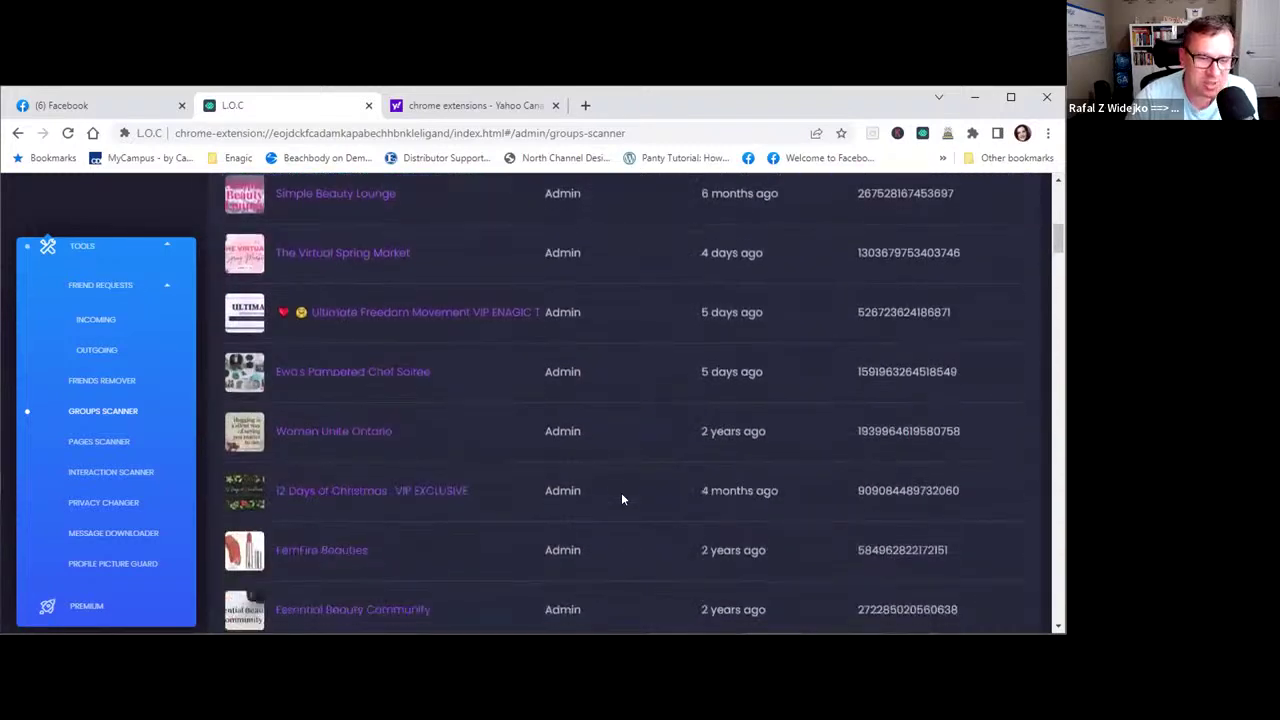
{"action": "scroll", "coordinate": [621, 498], "scroll_direction": "down", "scroll_amount": 3}
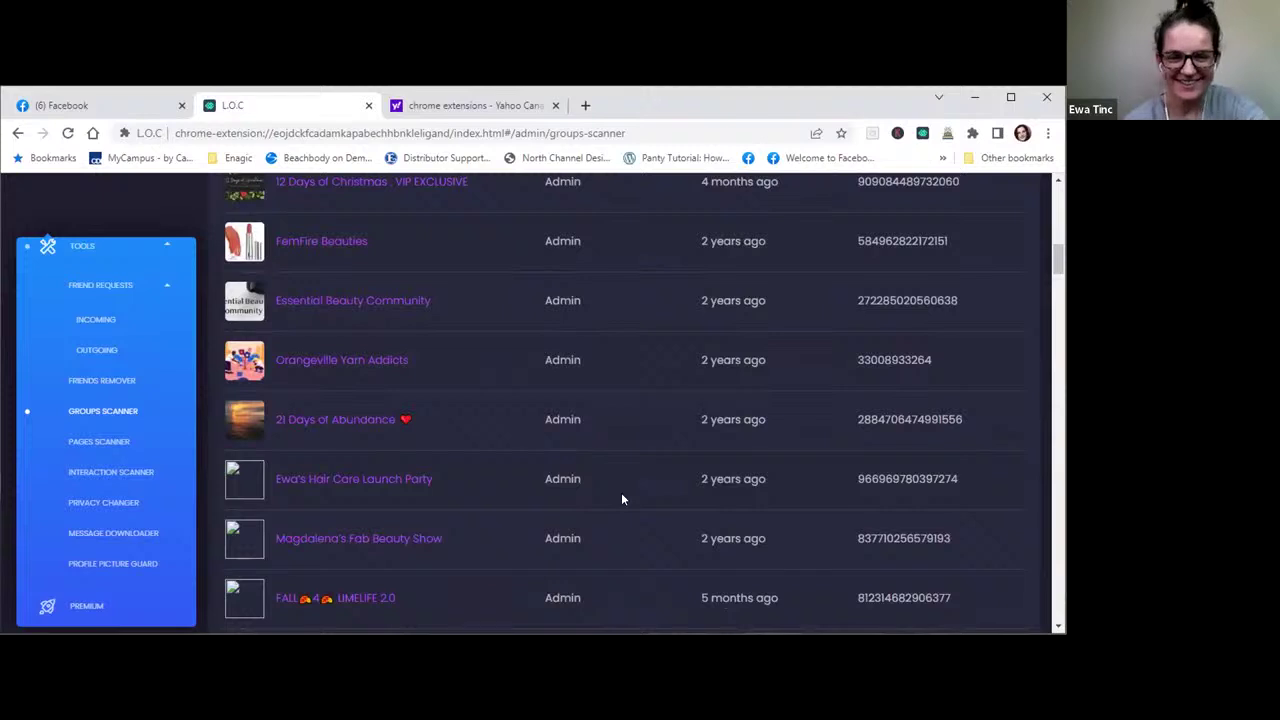
{"action": "scroll", "coordinate": [621, 498], "scroll_direction": "down", "scroll_amount": 2}
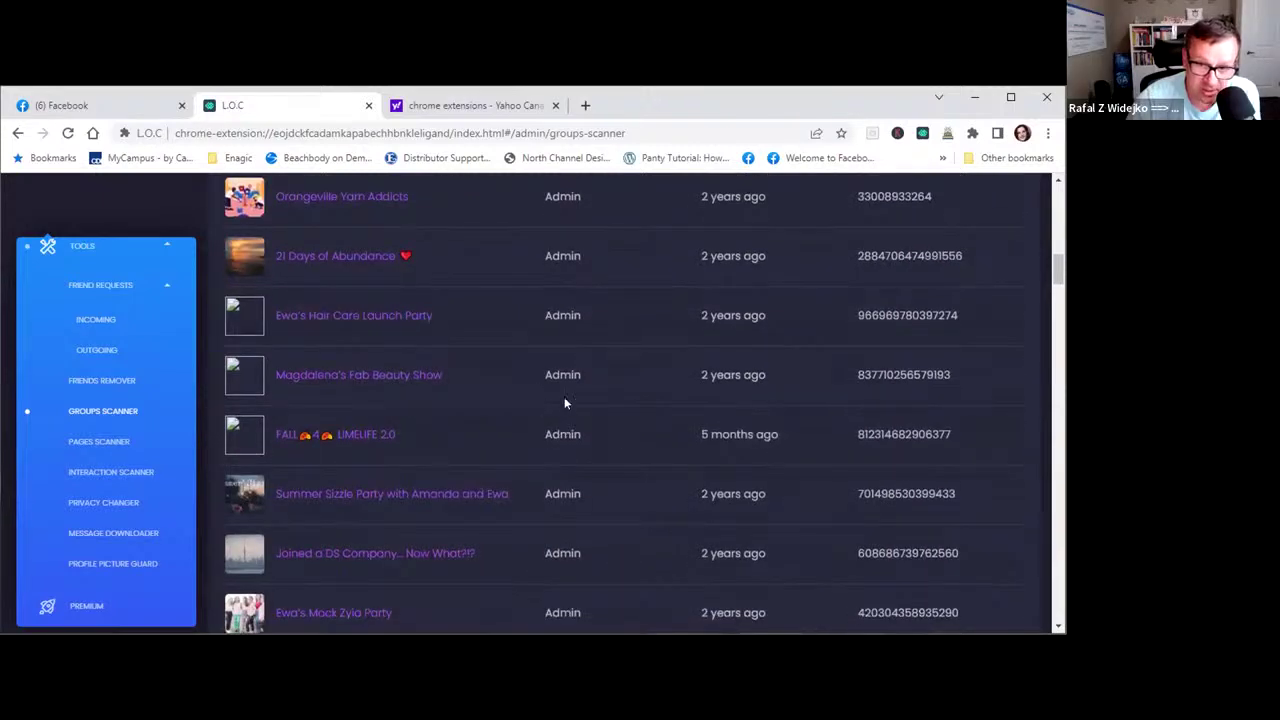
{"action": "scroll", "coordinate": [564, 390], "scroll_direction": "down", "scroll_amount": 3}
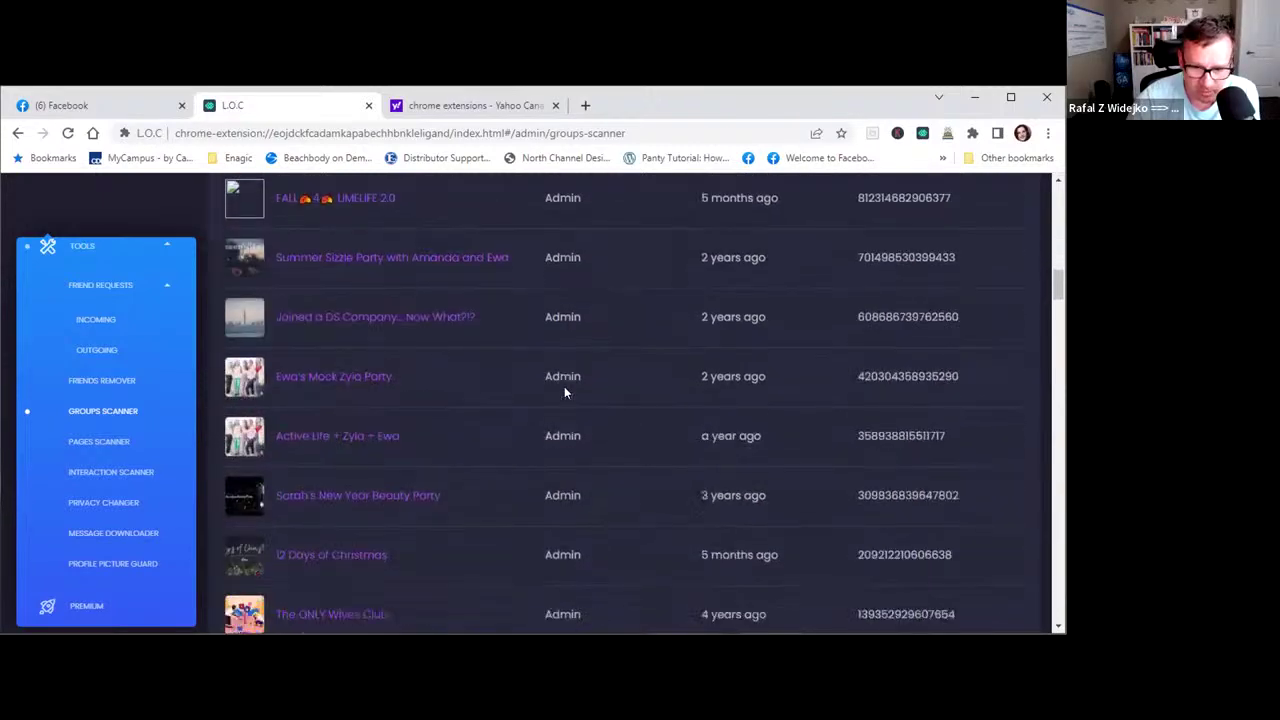
{"action": "scroll", "coordinate": [564, 390], "scroll_direction": "down", "scroll_amount": 4}
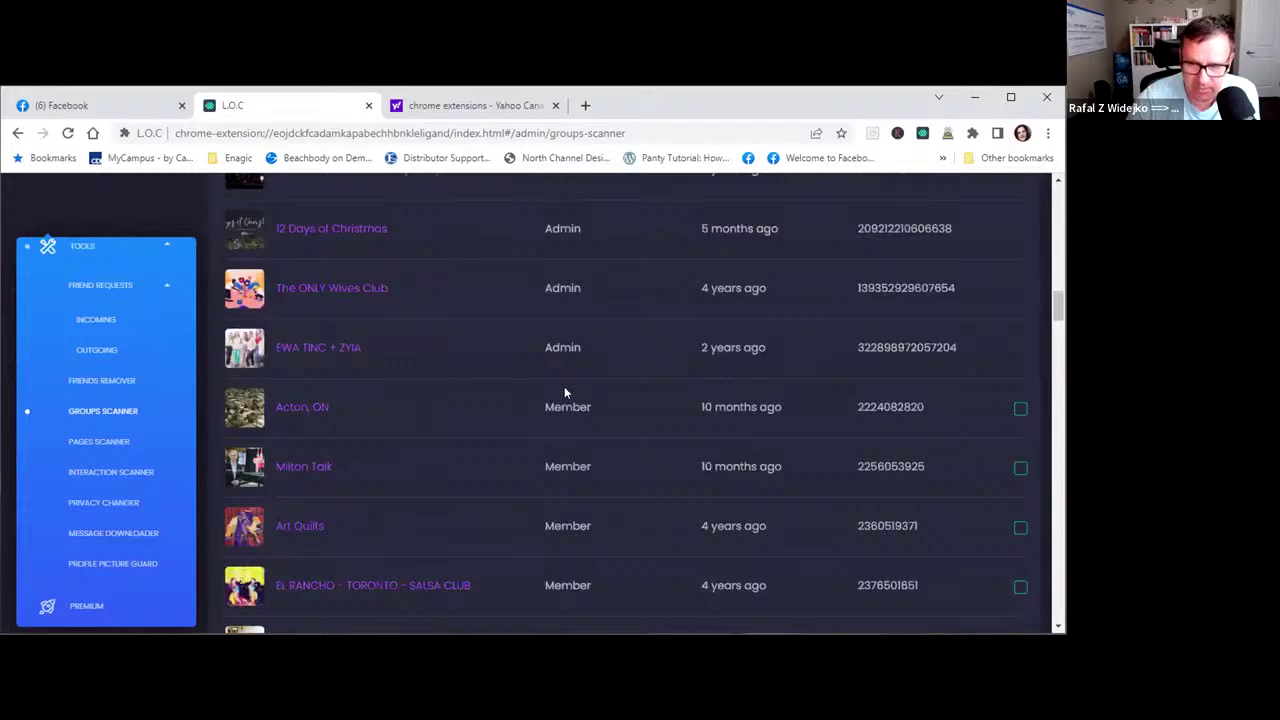
{"action": "scroll", "coordinate": [723, 440], "scroll_direction": "up", "scroll_amount": 3}
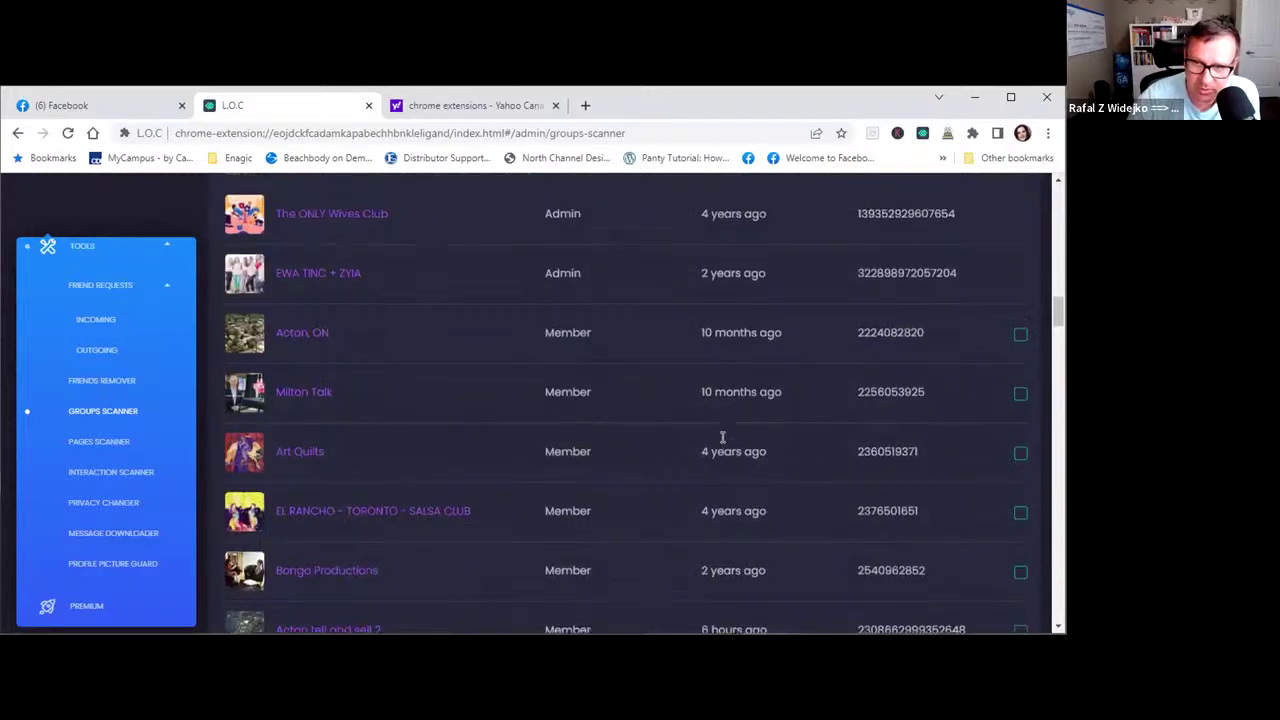
{"action": "scroll", "coordinate": [722, 437], "scroll_direction": "up", "scroll_amount": 8}
{"action": "scroll", "coordinate": [729, 476], "scroll_direction": "down", "scroll_amount": 4}
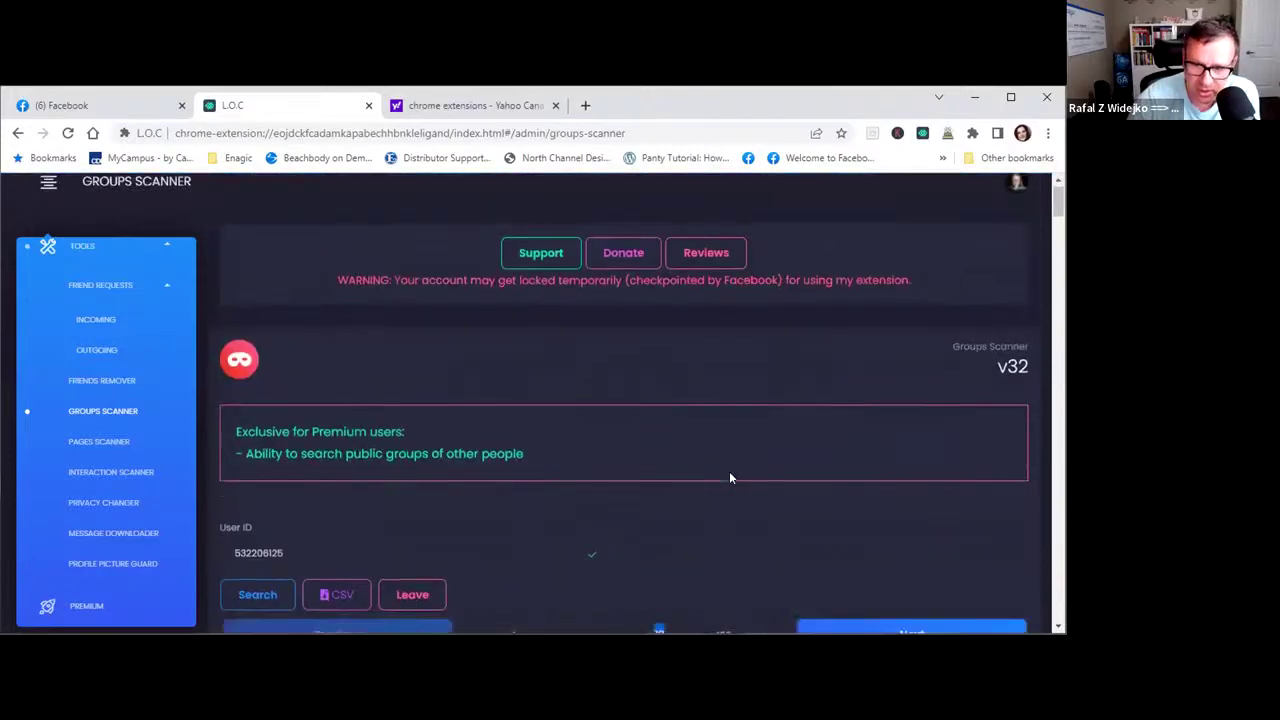
{"action": "scroll", "coordinate": [737, 344], "scroll_direction": "down", "scroll_amount": 1}
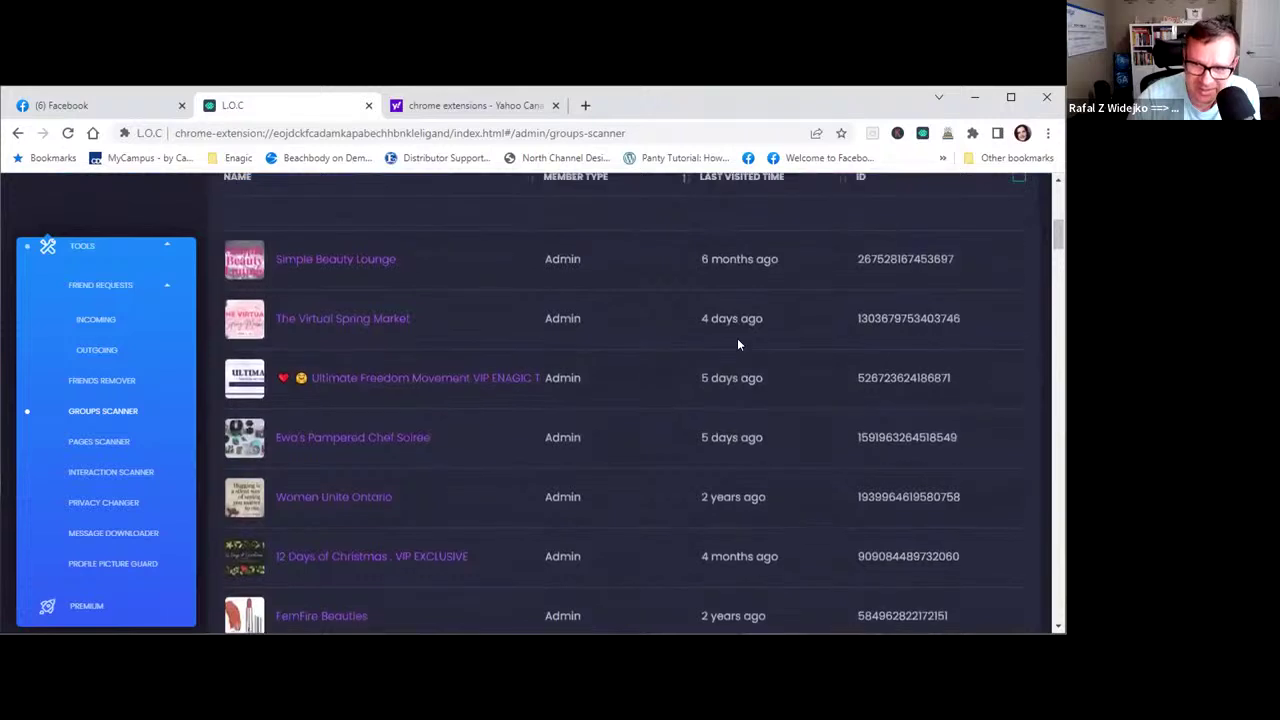
{"action": "scroll", "coordinate": [738, 344], "scroll_direction": "up", "scroll_amount": 1}
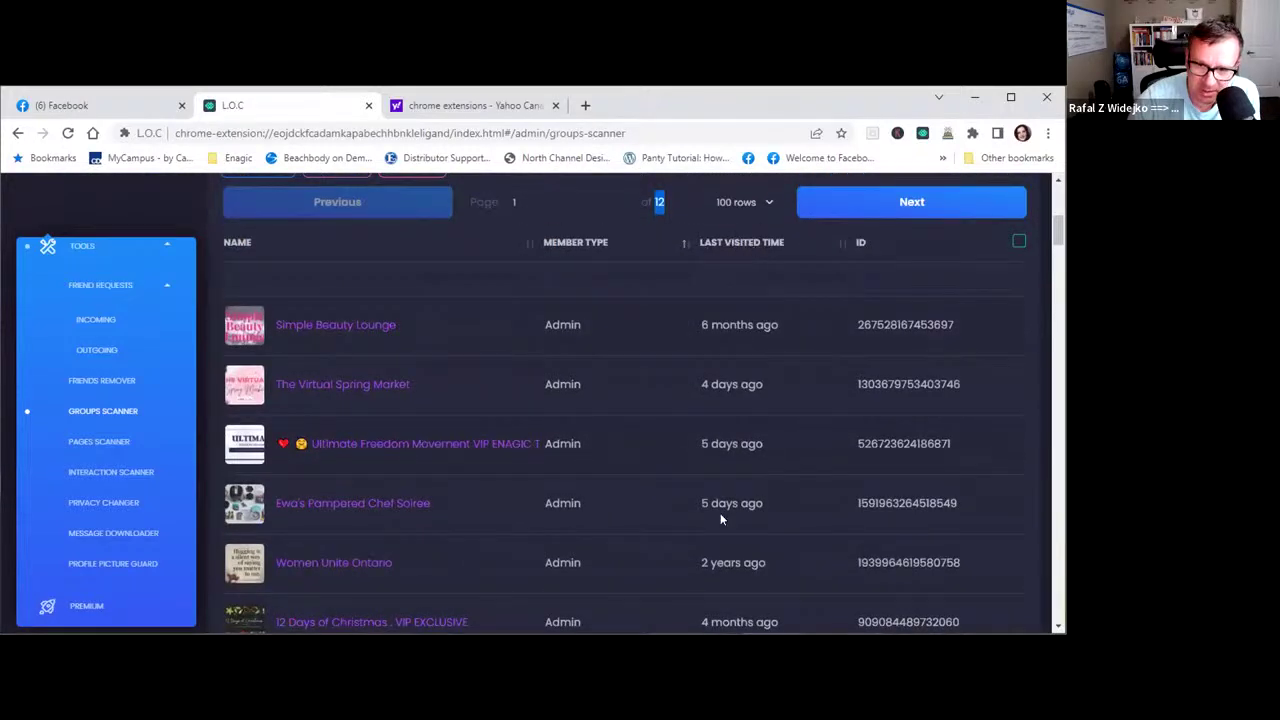
{"action": "scroll", "coordinate": [724, 537], "scroll_direction": "down", "scroll_amount": 1}
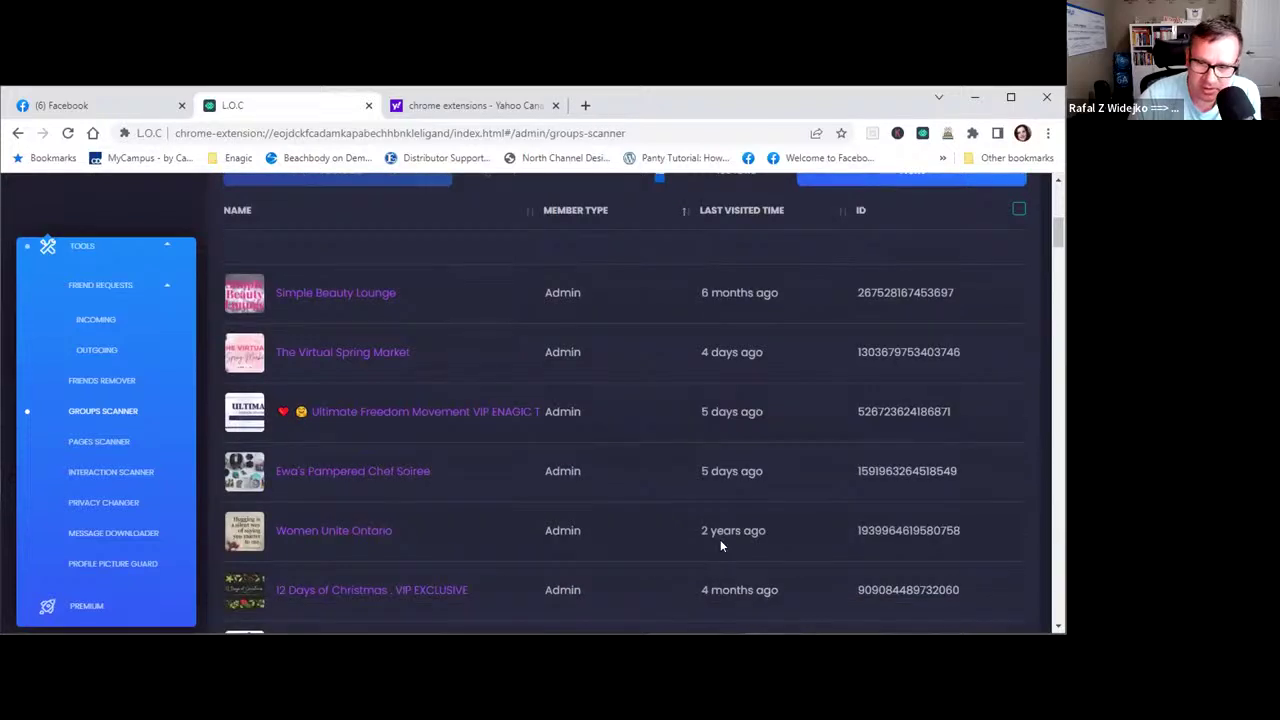
{"action": "scroll", "coordinate": [725, 570], "scroll_direction": "down", "scroll_amount": 3}
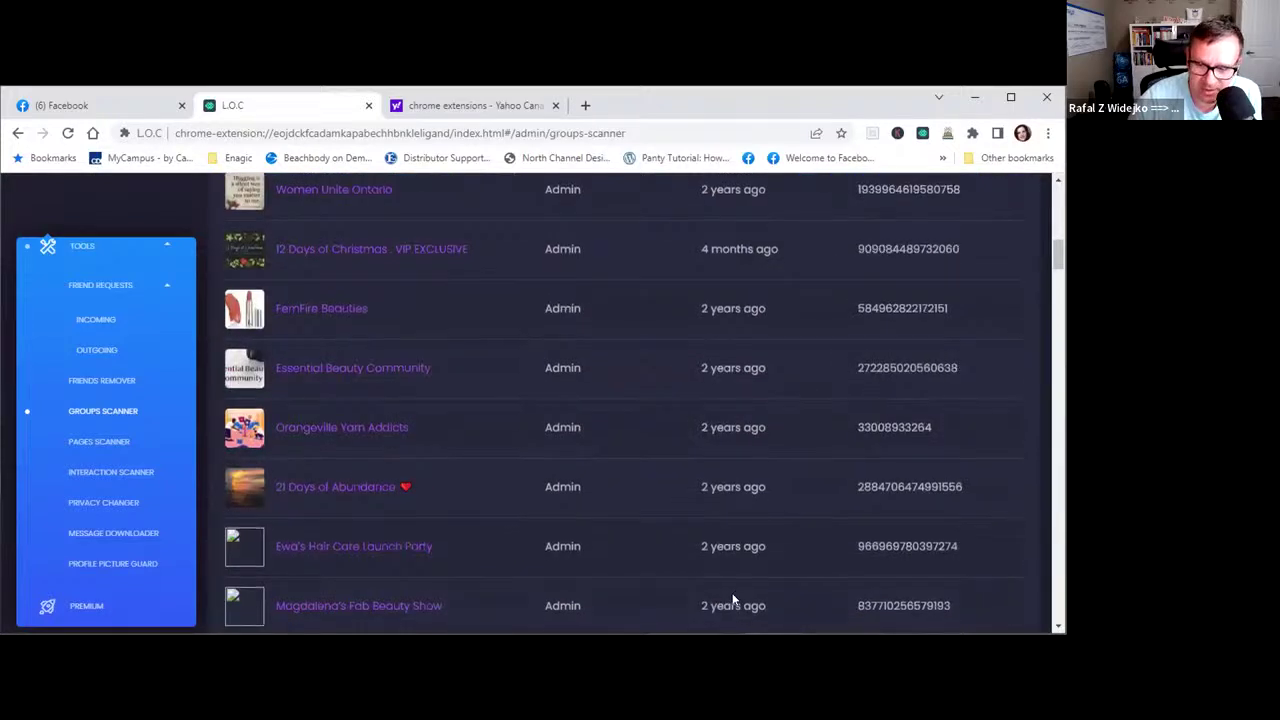
{"action": "scroll", "coordinate": [732, 520], "scroll_direction": "down", "scroll_amount": 1}
{"action": "scroll", "coordinate": [732, 517], "scroll_direction": "up", "scroll_amount": 5}
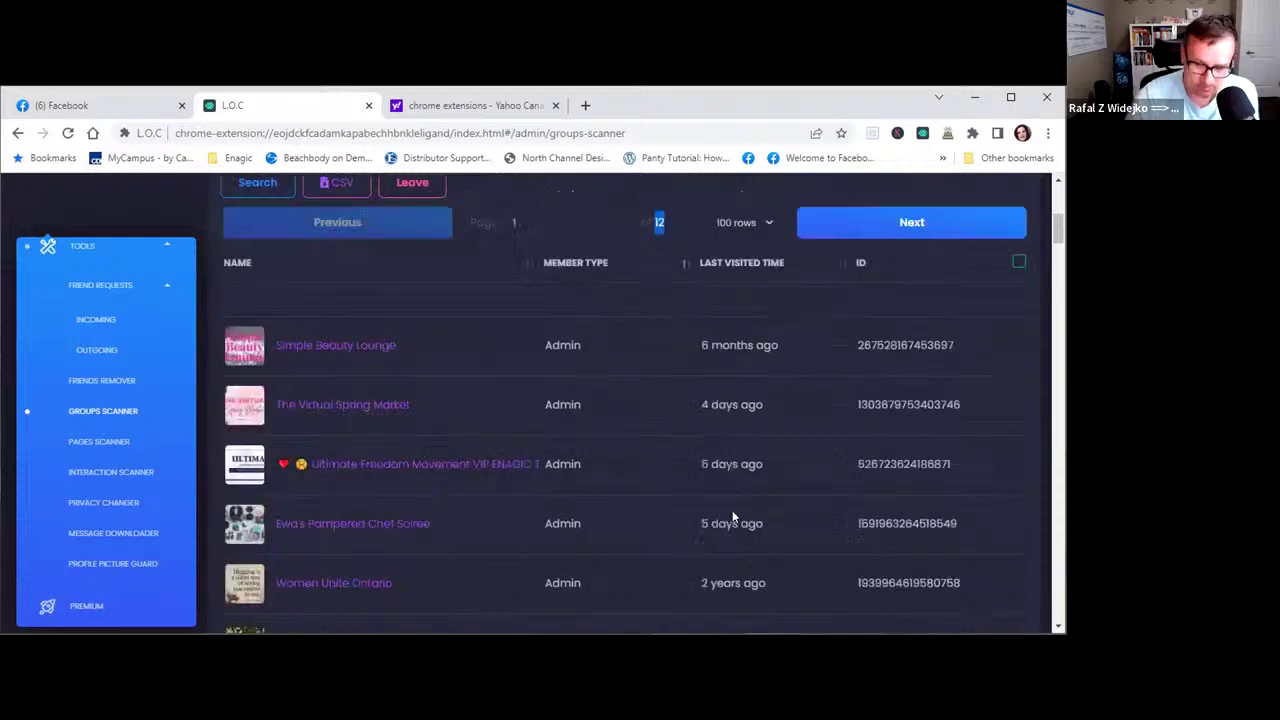
{"action": "scroll", "coordinate": [732, 517], "scroll_direction": "up", "scroll_amount": 4}
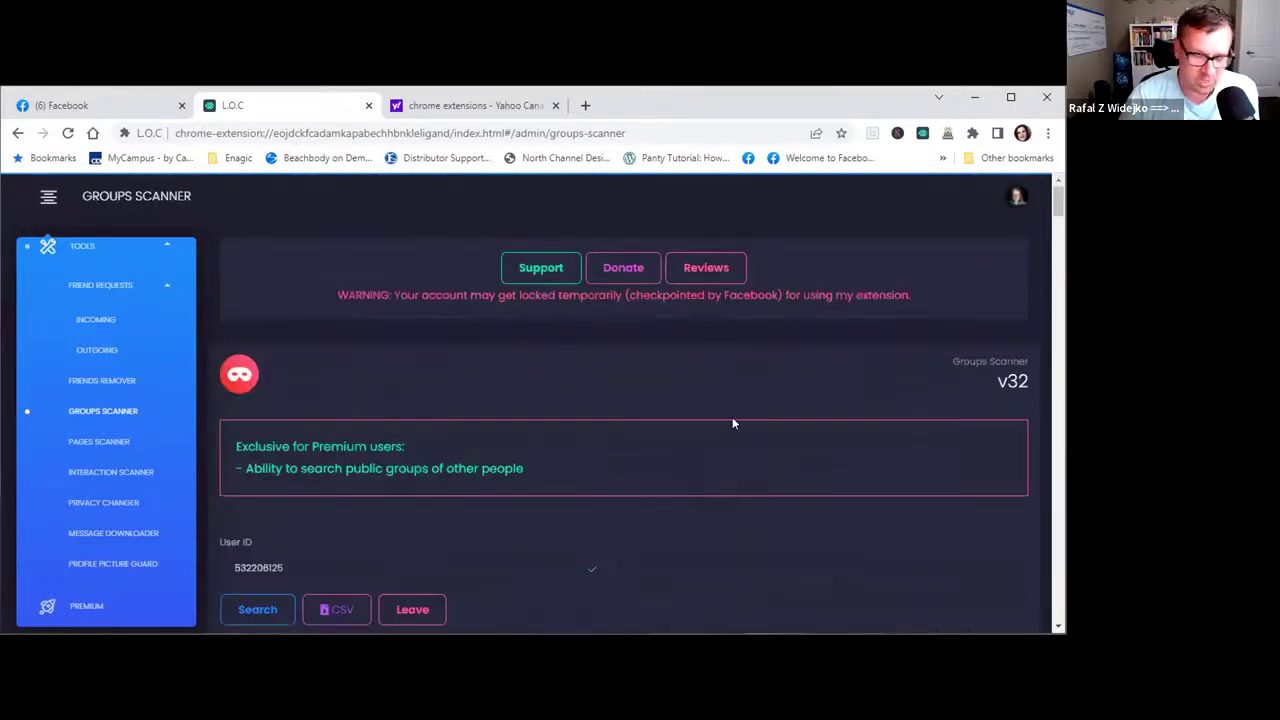
{"action": "scroll", "coordinate": [732, 417], "scroll_direction": "down", "scroll_amount": 2}
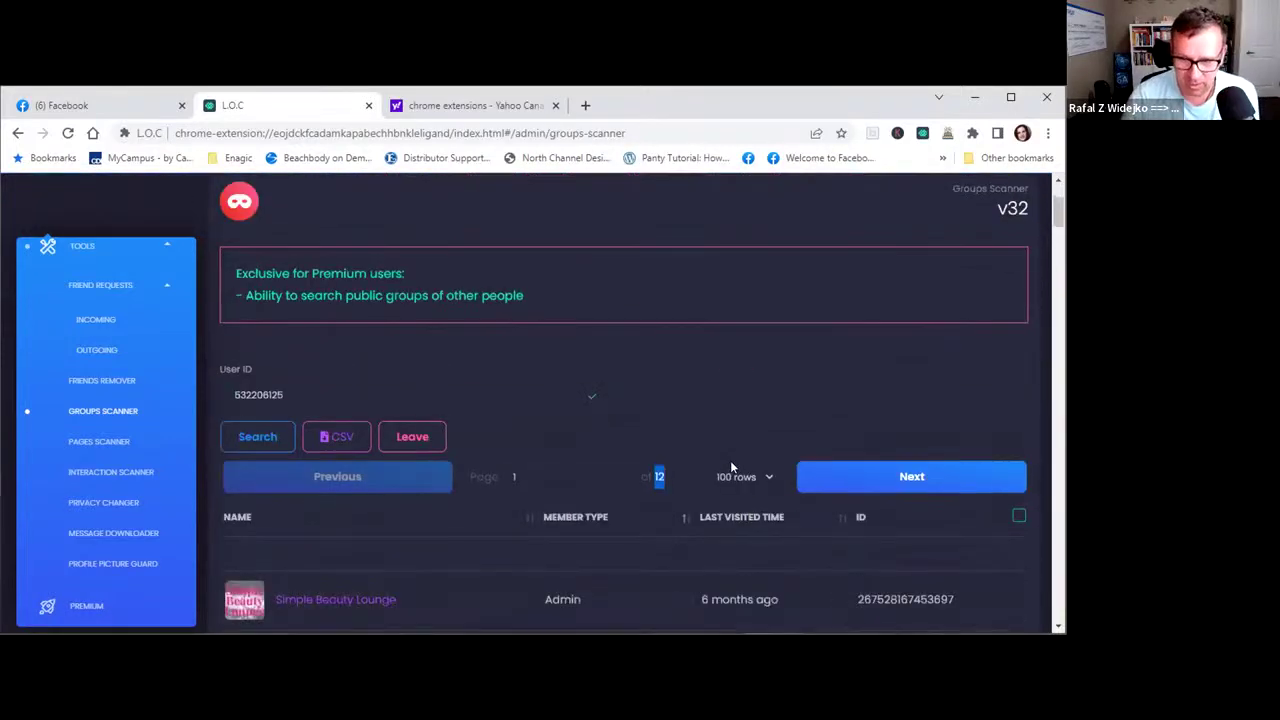
{"action": "left_click", "coordinate": [726, 522]}
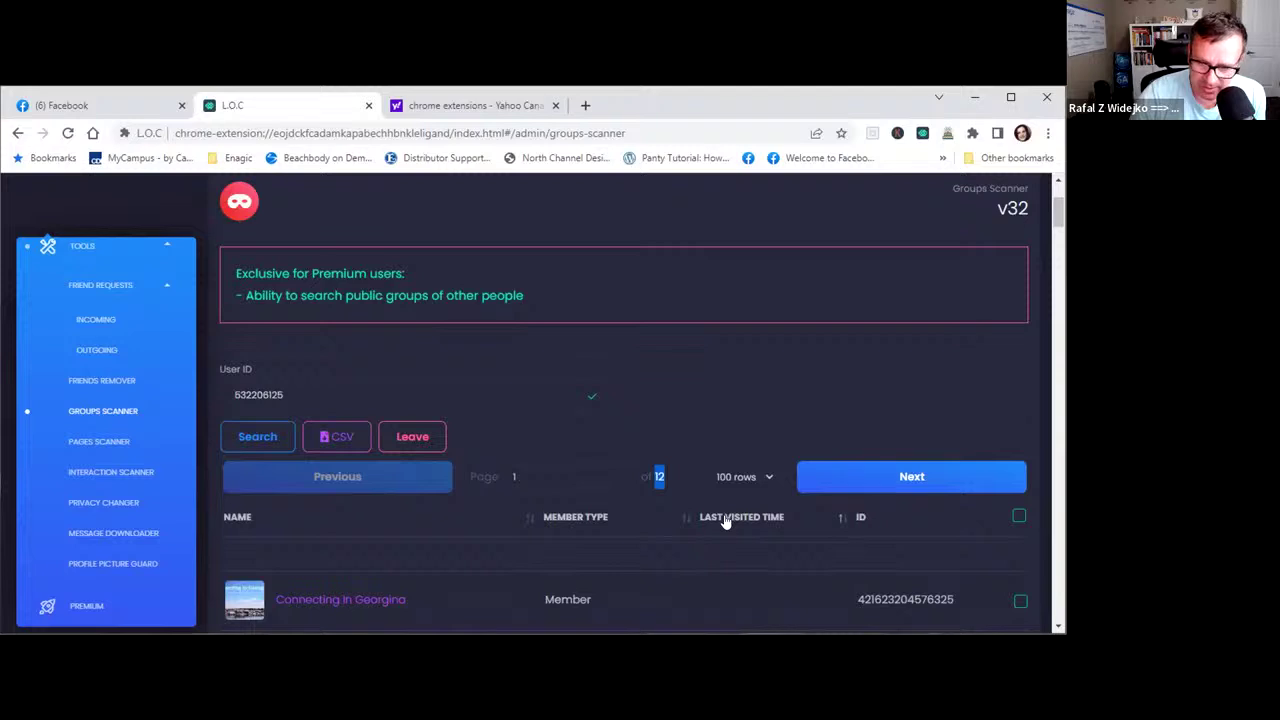
{"action": "left_click", "coordinate": [726, 522]}
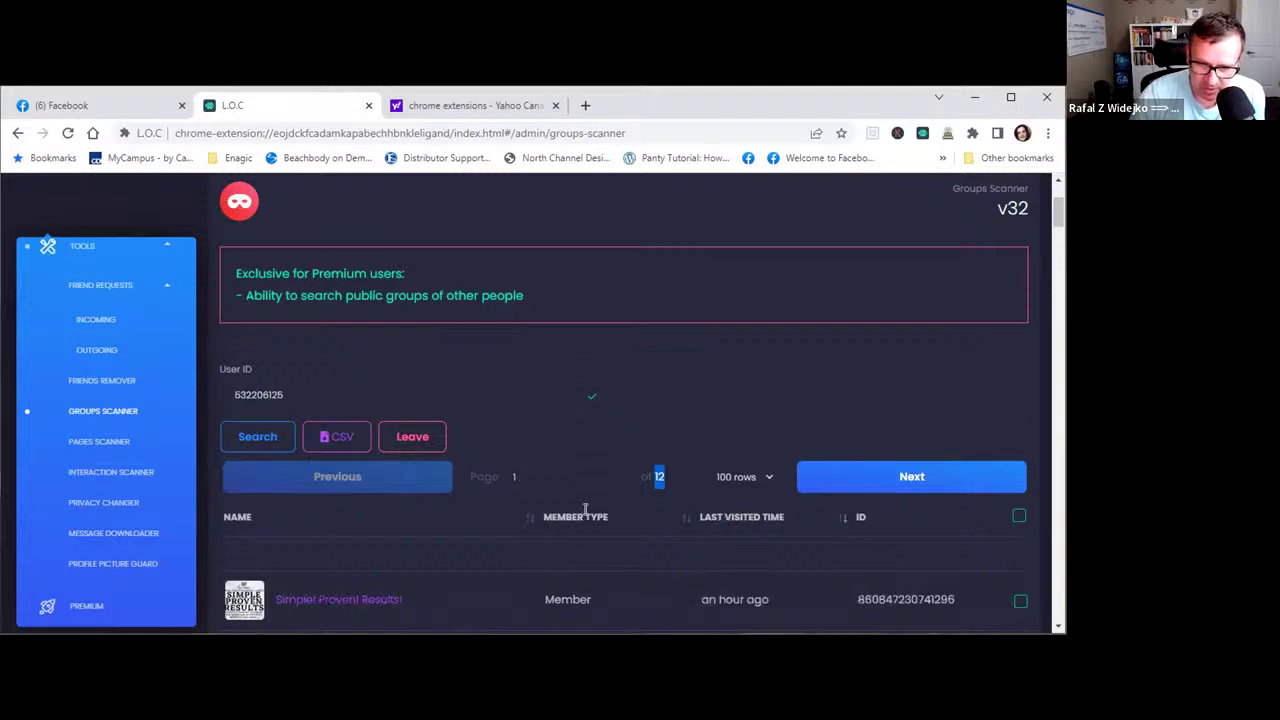
{"action": "scroll", "coordinate": [585, 510], "scroll_direction": "down", "scroll_amount": 3}
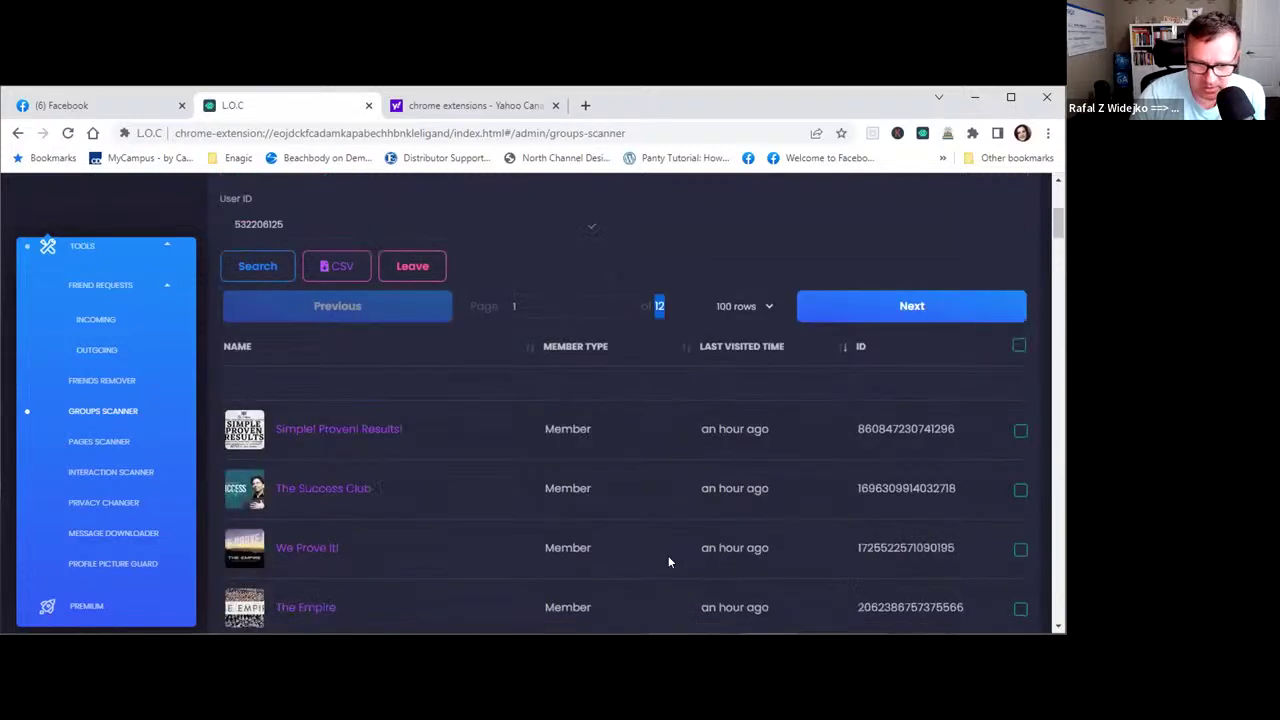
{"action": "scroll", "coordinate": [668, 560], "scroll_direction": "down", "scroll_amount": 2}
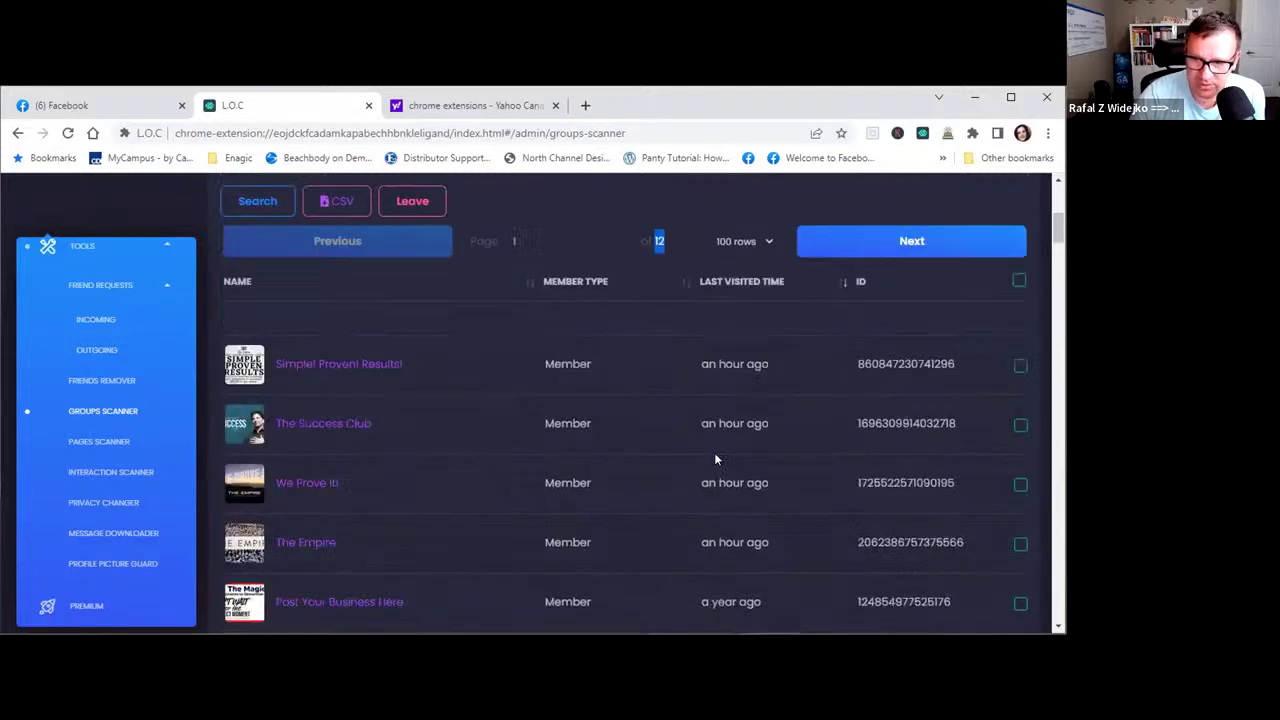
{"action": "left_click", "coordinate": [720, 270]}
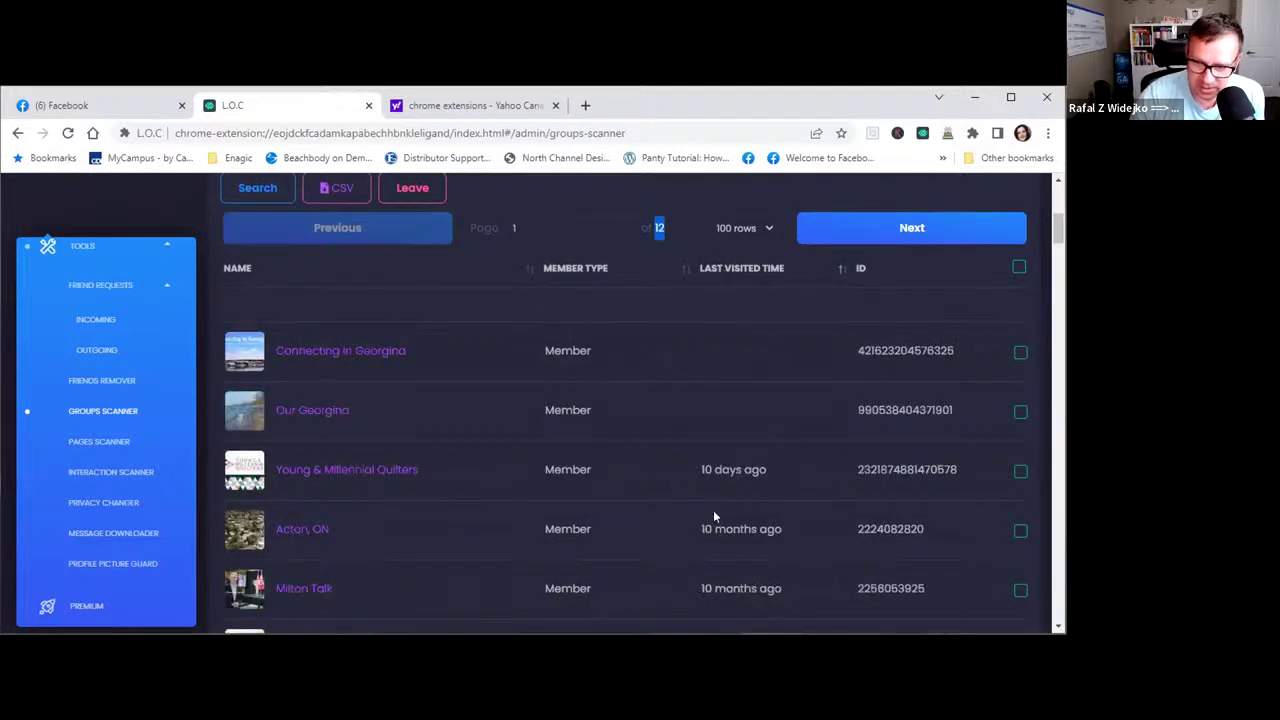
{"action": "scroll", "coordinate": [717, 575], "scroll_direction": "down", "scroll_amount": 3}
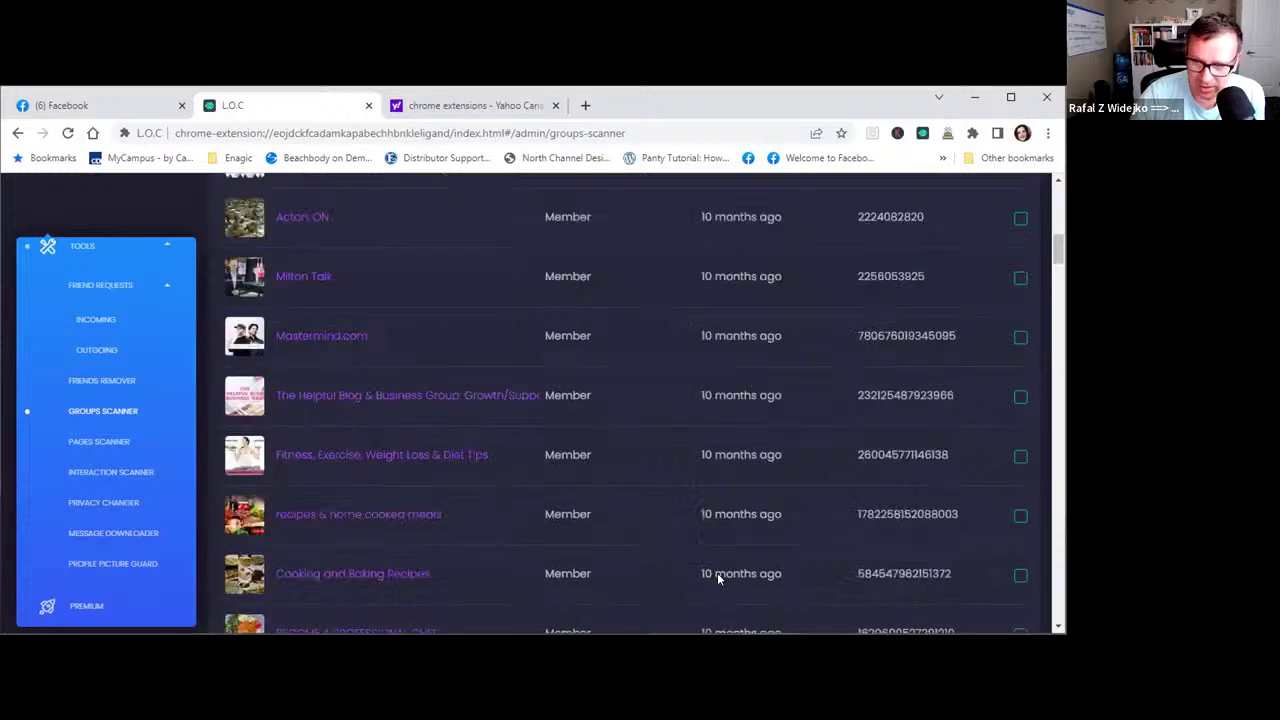
{"action": "scroll", "coordinate": [717, 572], "scroll_direction": "down", "scroll_amount": 2}
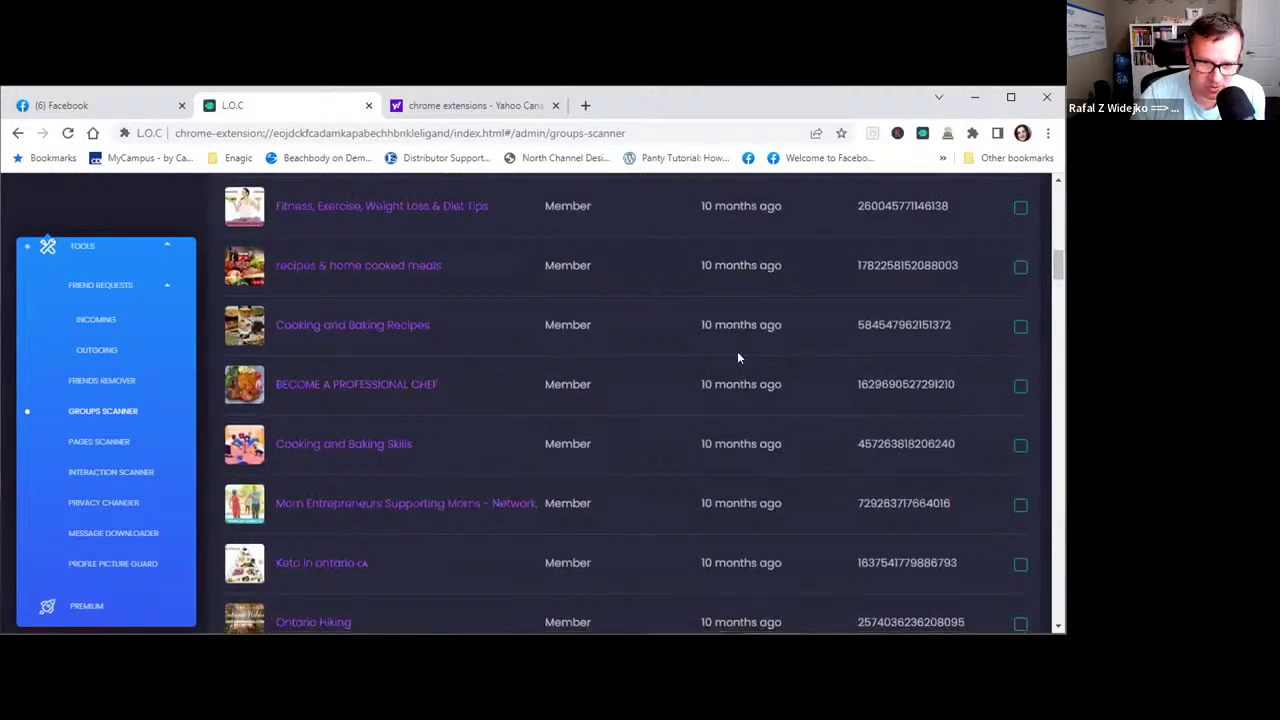
{"action": "scroll", "coordinate": [613, 319], "scroll_direction": "up", "scroll_amount": 1}
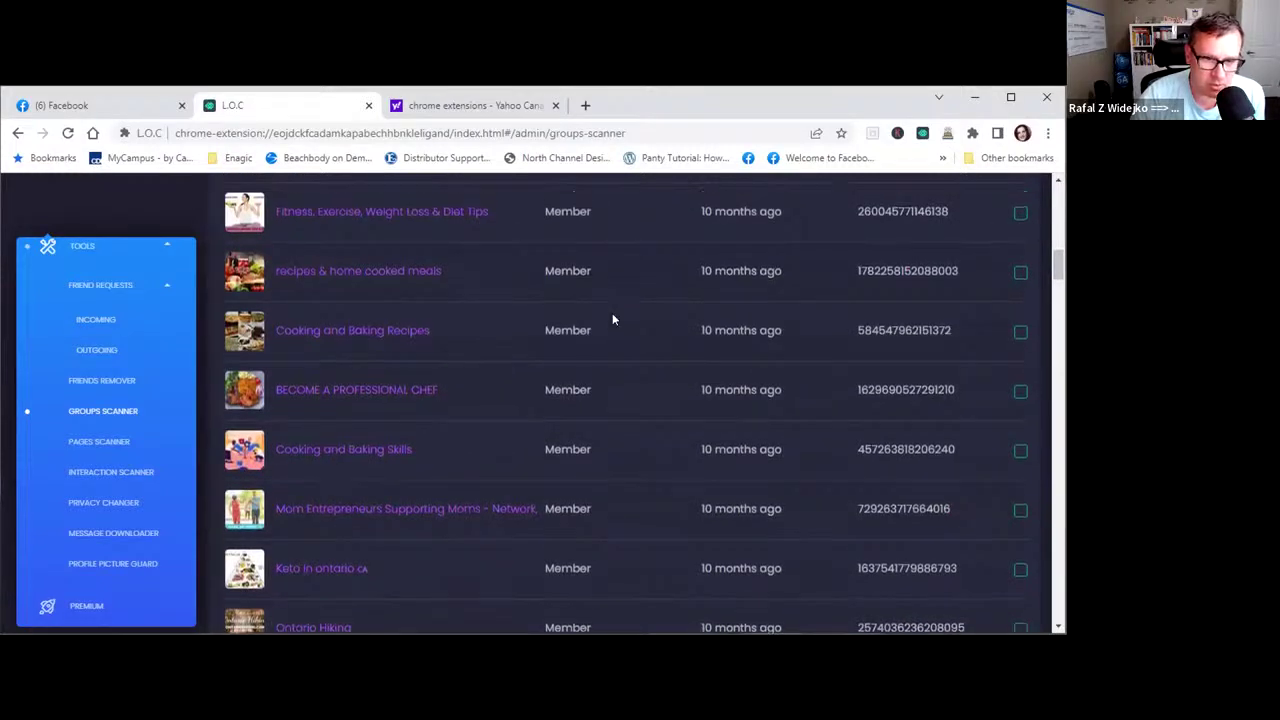
{"action": "scroll", "coordinate": [557, 420], "scroll_direction": "down", "scroll_amount": 1}
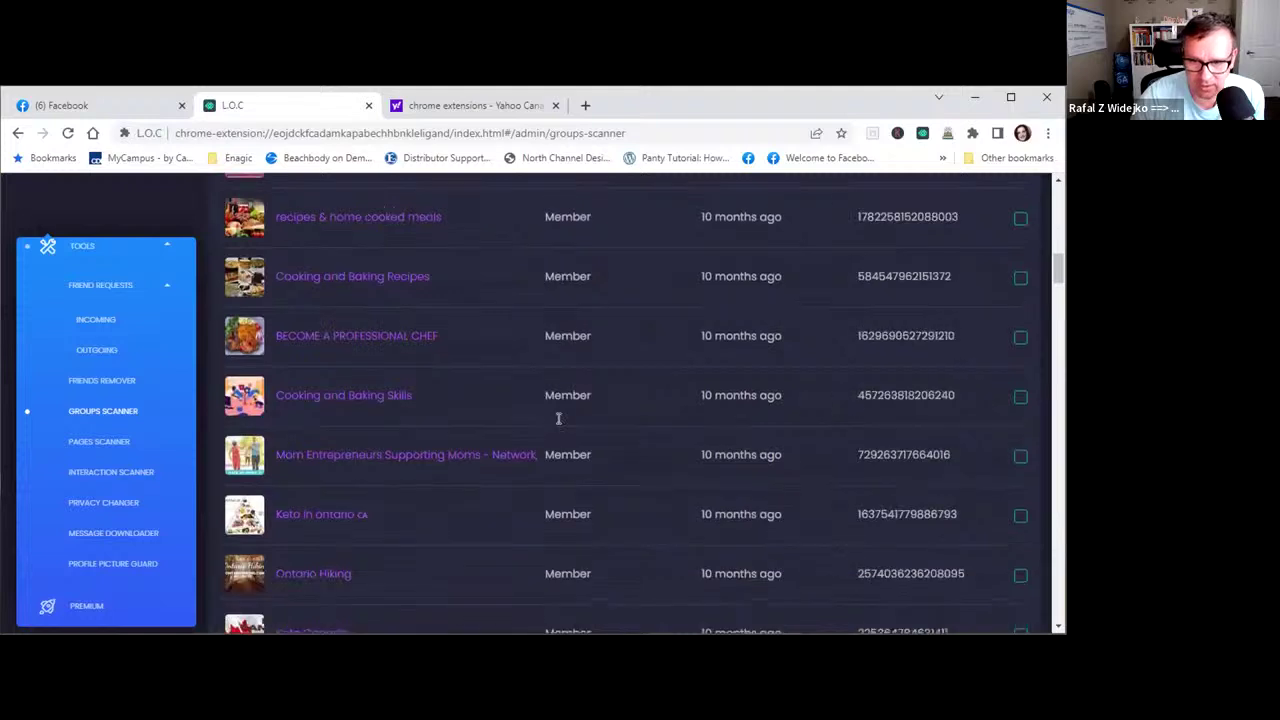
{"action": "scroll", "coordinate": [545, 392], "scroll_direction": "down", "scroll_amount": 3}
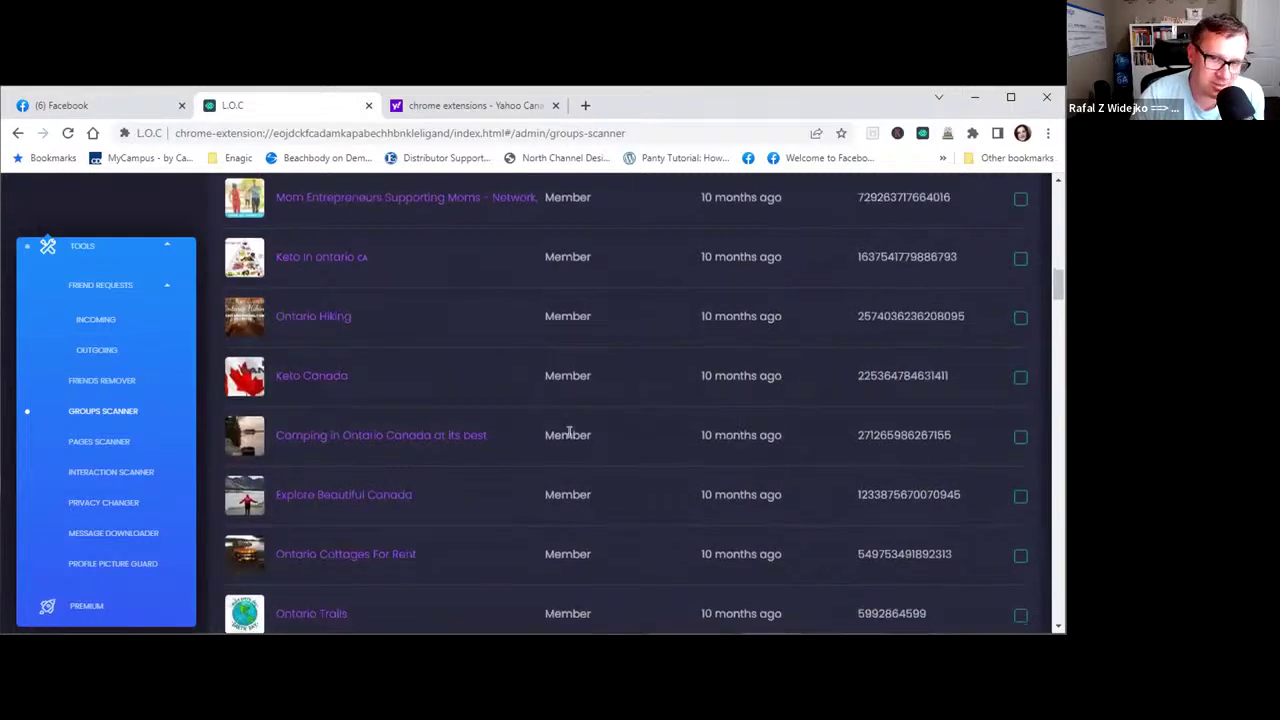
{"action": "scroll", "coordinate": [568, 433], "scroll_direction": "down", "scroll_amount": 5}
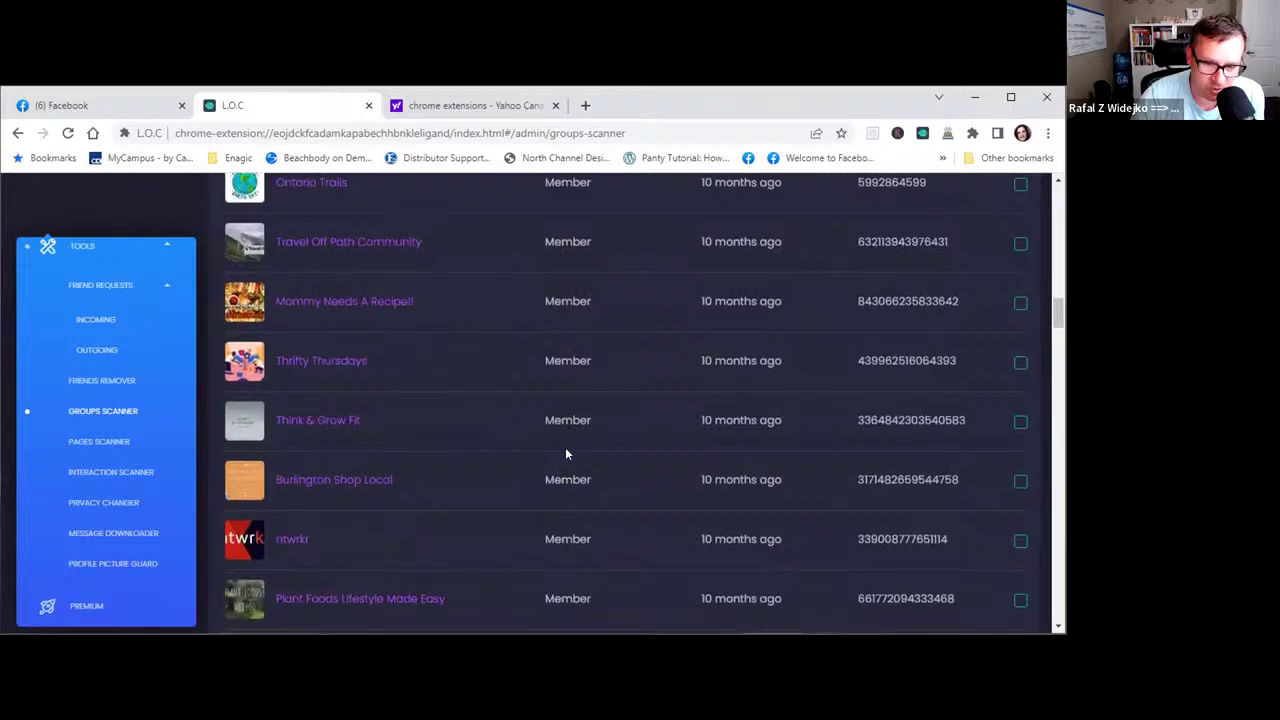
{"action": "scroll", "coordinate": [565, 450], "scroll_direction": "down", "scroll_amount": 5}
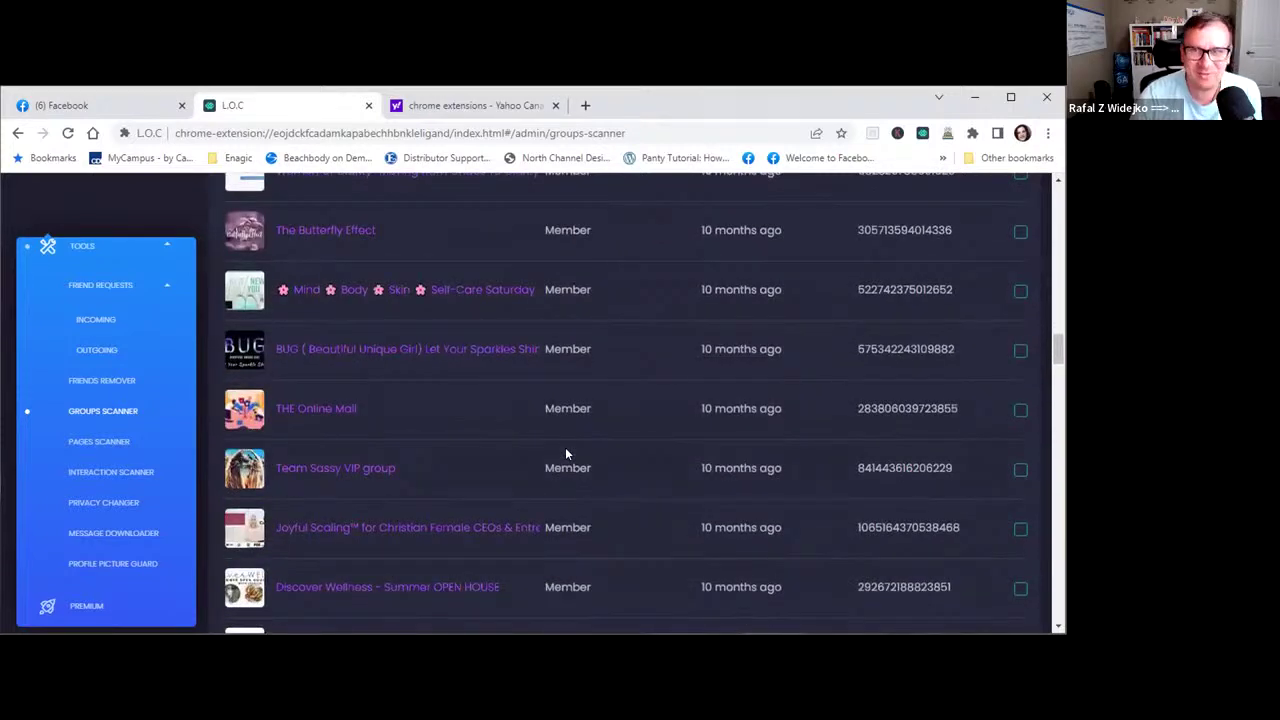
{"action": "scroll", "coordinate": [565, 453], "scroll_direction": "down", "scroll_amount": 4}
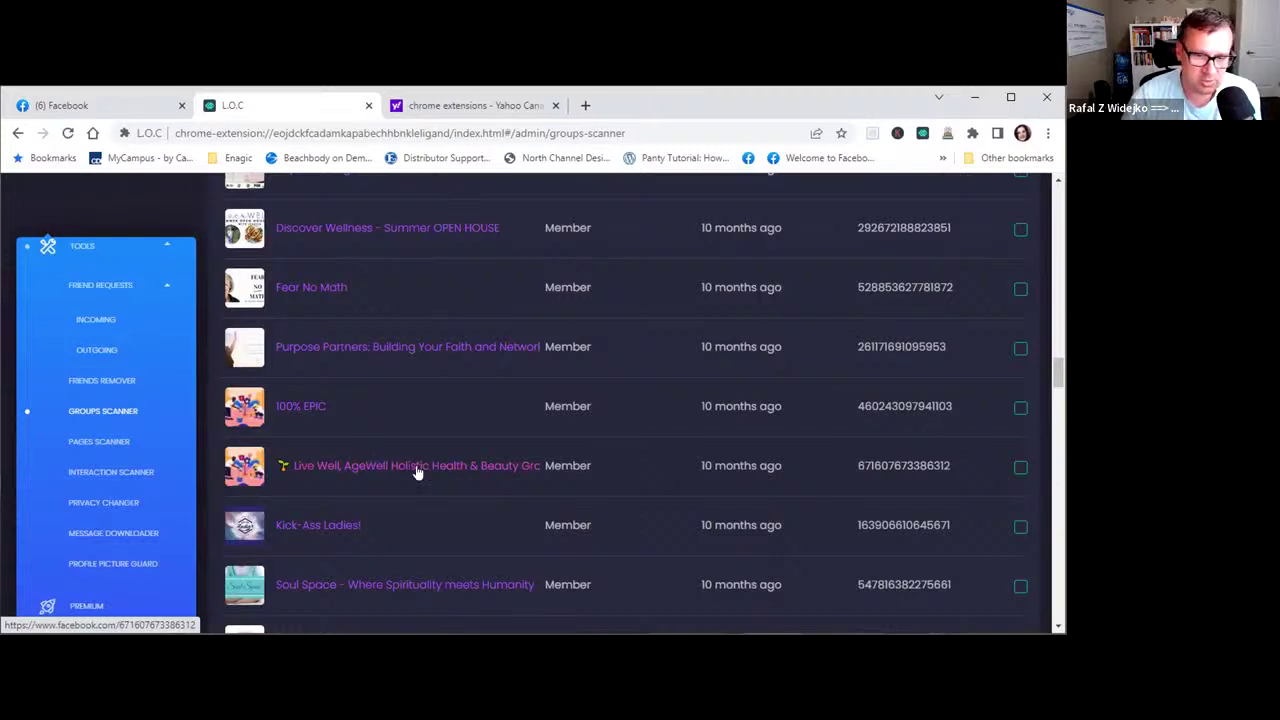
{"action": "scroll", "coordinate": [417, 471], "scroll_direction": "down", "scroll_amount": 3}
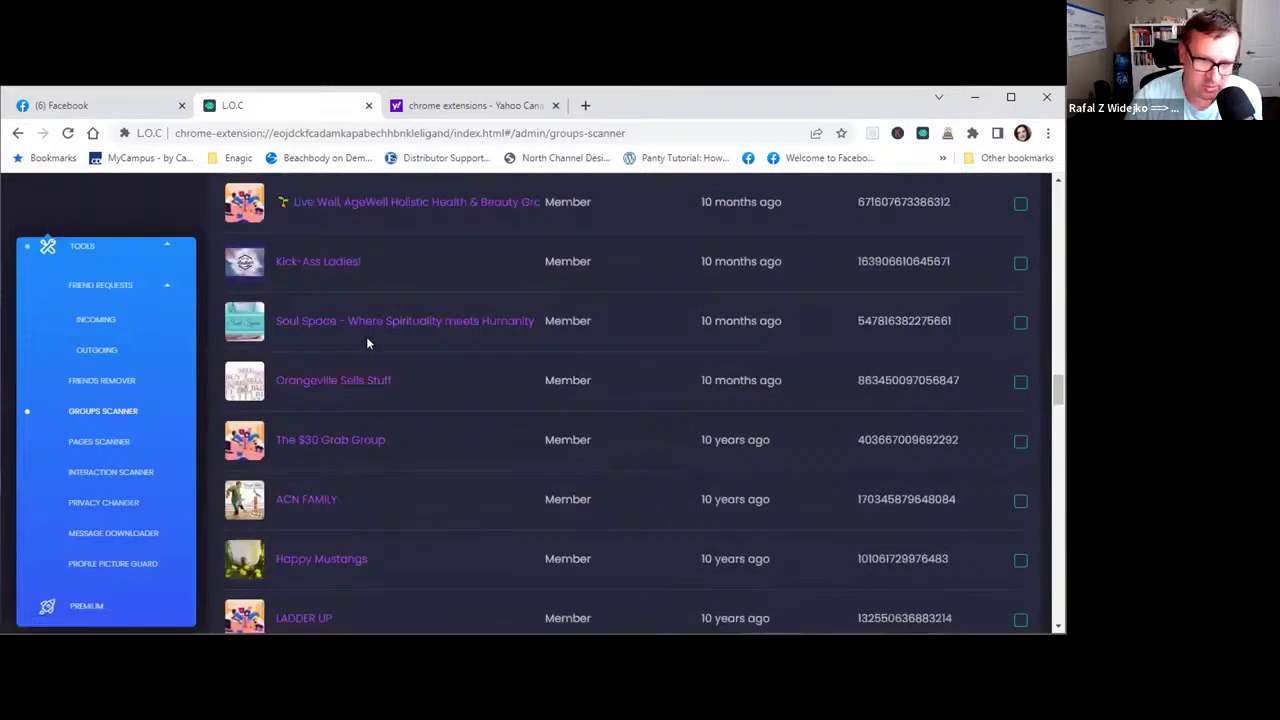
Open the Soul Space group in its own new tab and view it.
{"action": "right_click", "coordinate": [371, 322]}
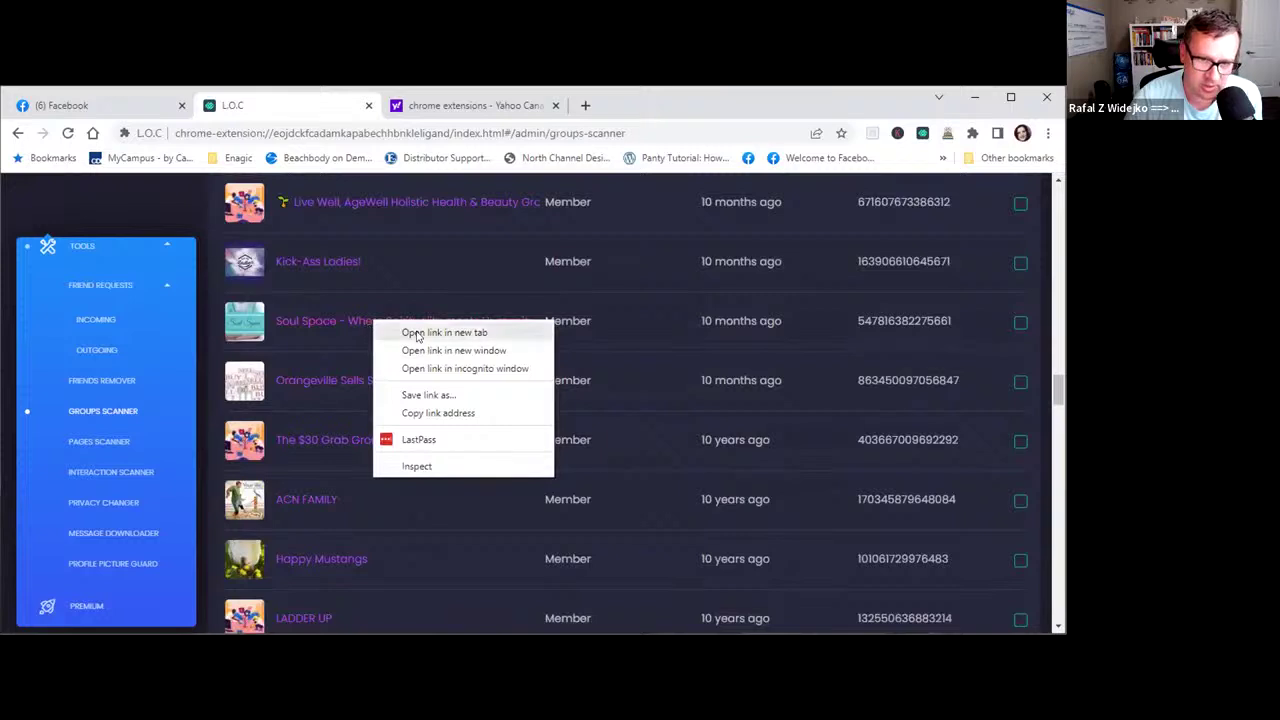
{"action": "left_click", "coordinate": [418, 333]}
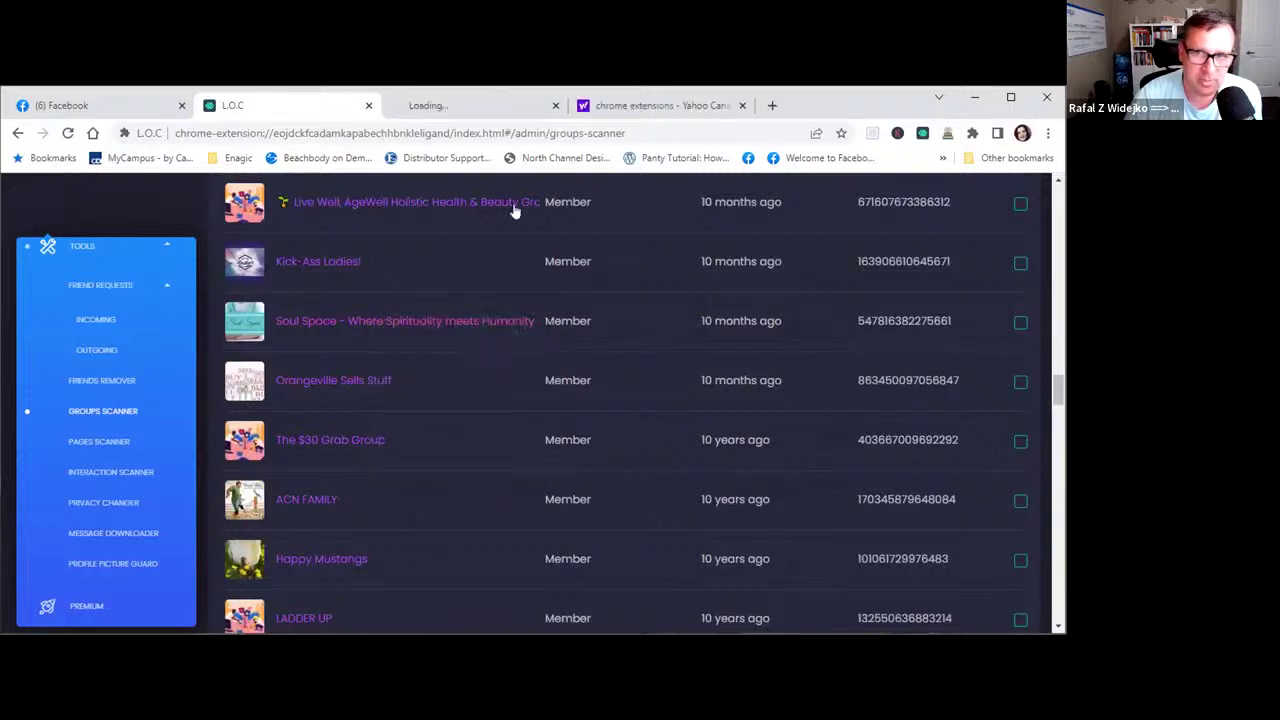
{"action": "left_click", "coordinate": [473, 107]}
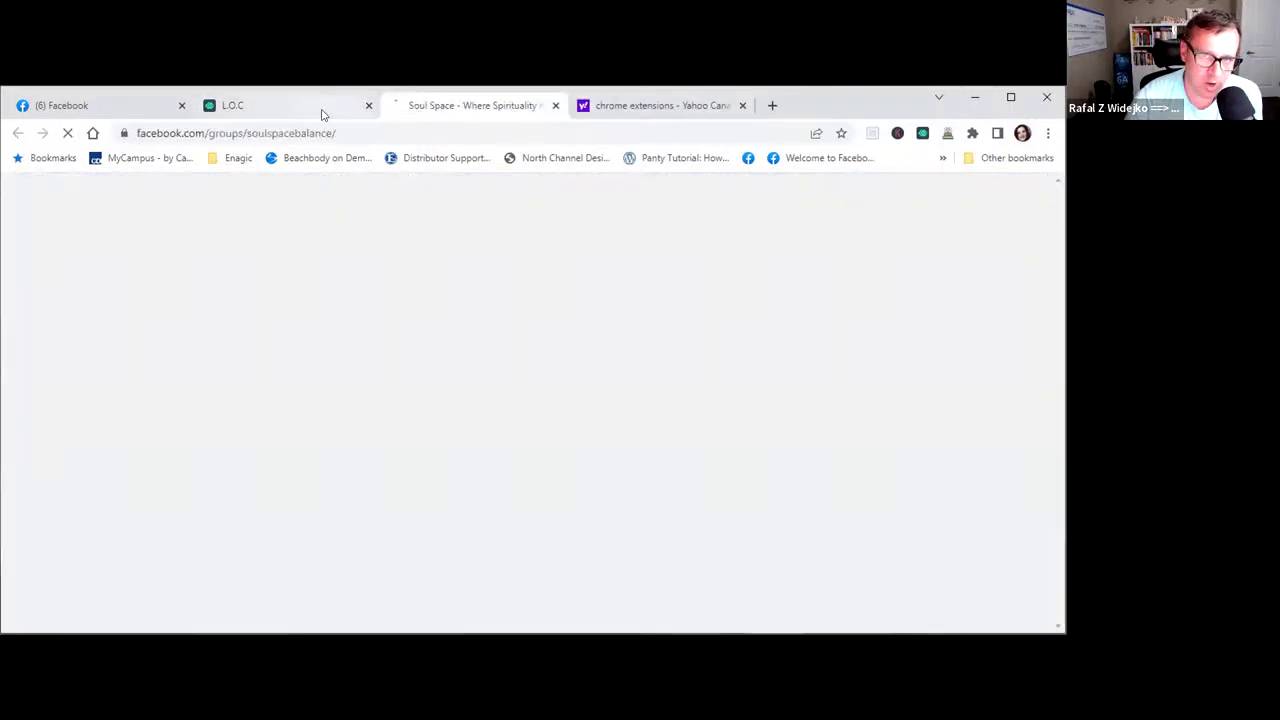
Return to the Groups Scanner tab and scroll down to the ACN FAMILY and LADDER UP groups.
{"action": "left_click", "coordinate": [322, 110]}
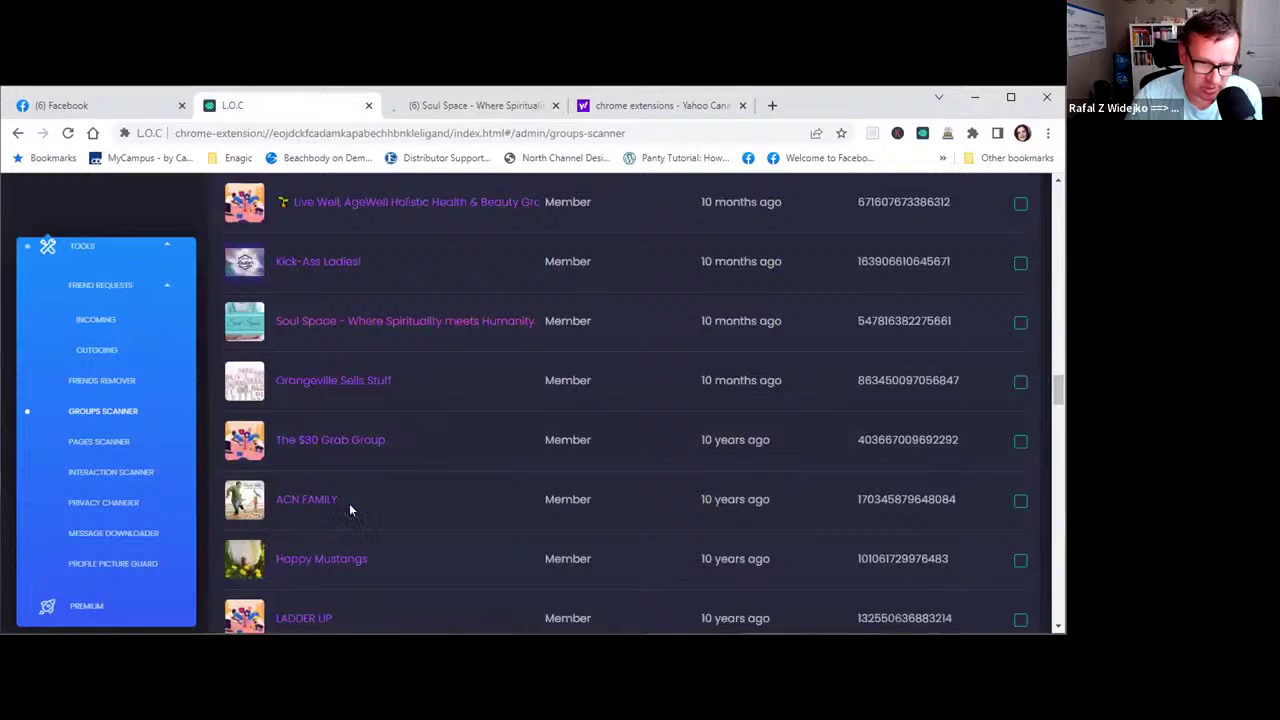
{"action": "scroll", "coordinate": [384, 535], "scroll_direction": "down", "scroll_amount": 1}
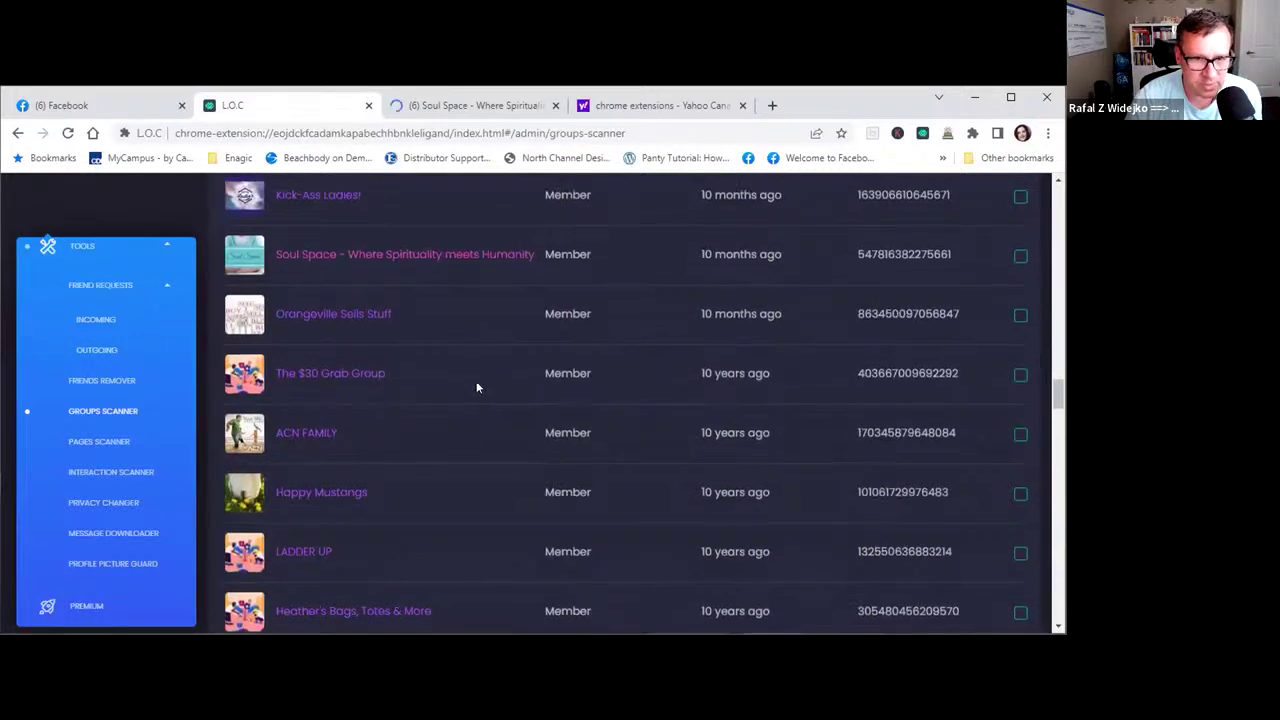
{"action": "scroll", "coordinate": [476, 381], "scroll_direction": "up", "scroll_amount": 5}
{"action": "scroll", "coordinate": [476, 387], "scroll_direction": "up", "scroll_amount": 1}
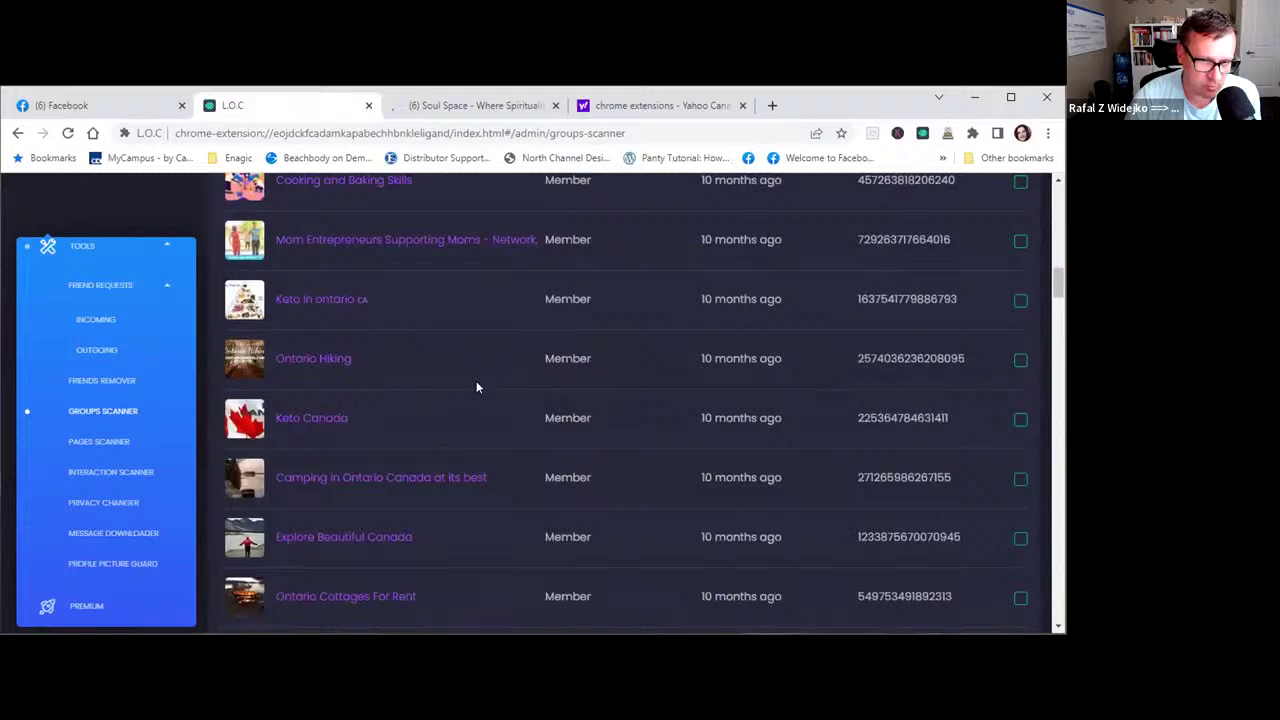
{"action": "scroll", "coordinate": [480, 349], "scroll_direction": "up", "scroll_amount": 6}
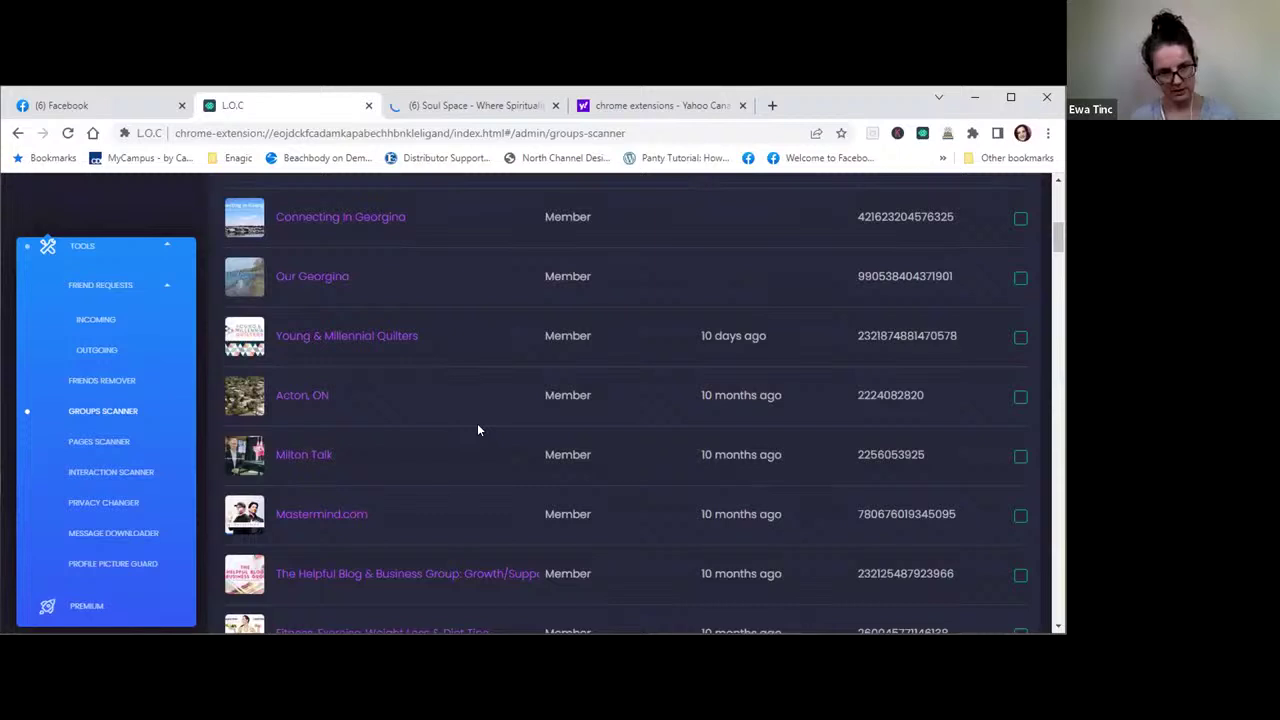
{"action": "scroll", "coordinate": [477, 423], "scroll_direction": "down", "scroll_amount": 6}
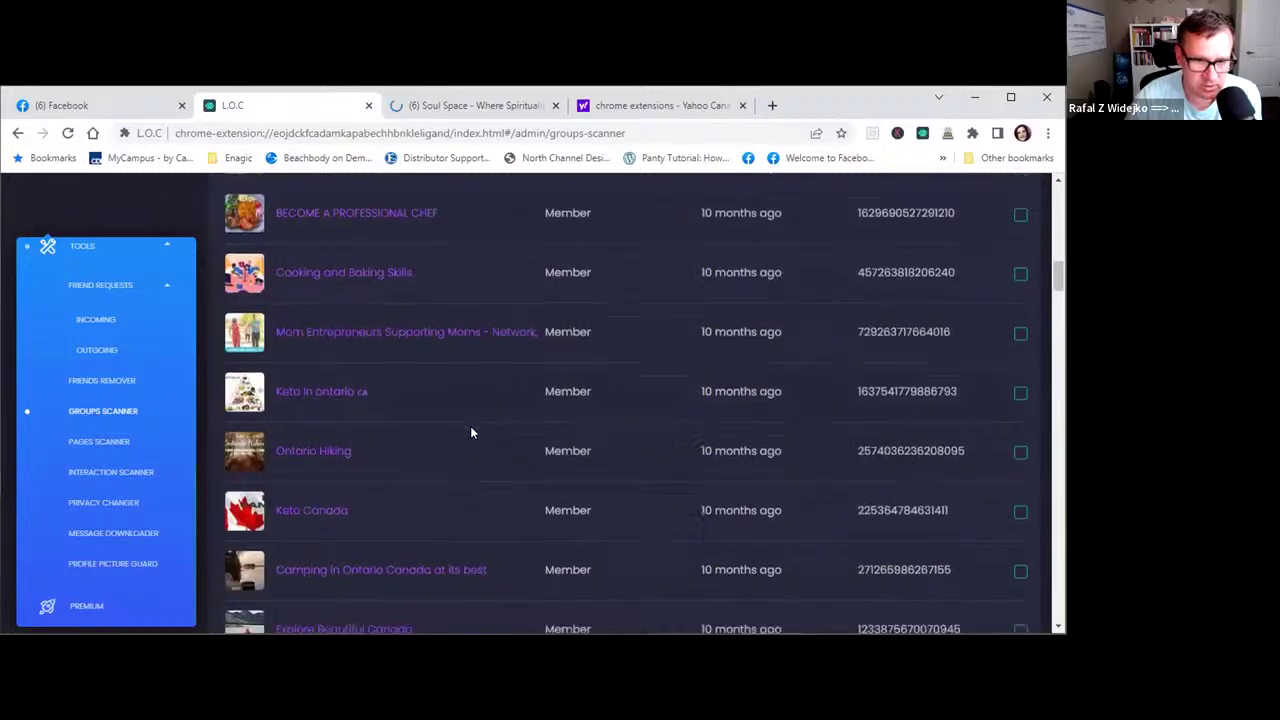
{"action": "scroll", "coordinate": [472, 432], "scroll_direction": "down", "scroll_amount": 1}
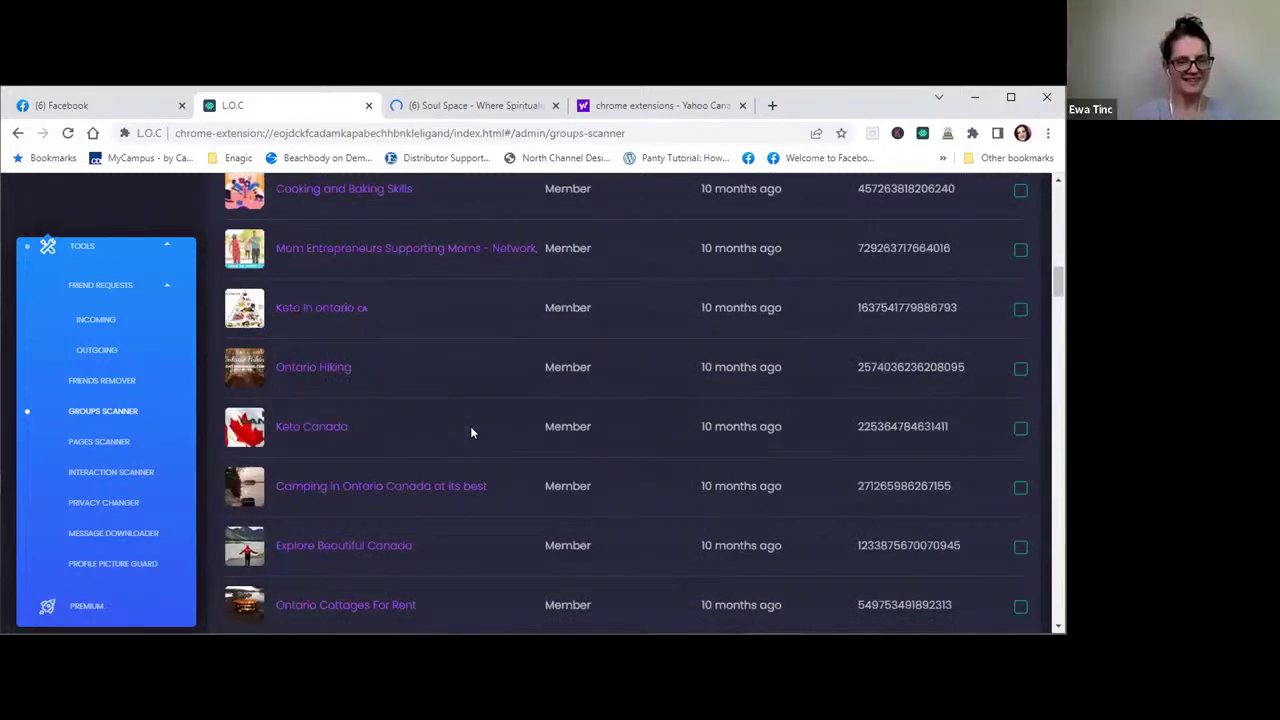
{"action": "scroll", "coordinate": [470, 426], "scroll_direction": "up", "scroll_amount": 15}
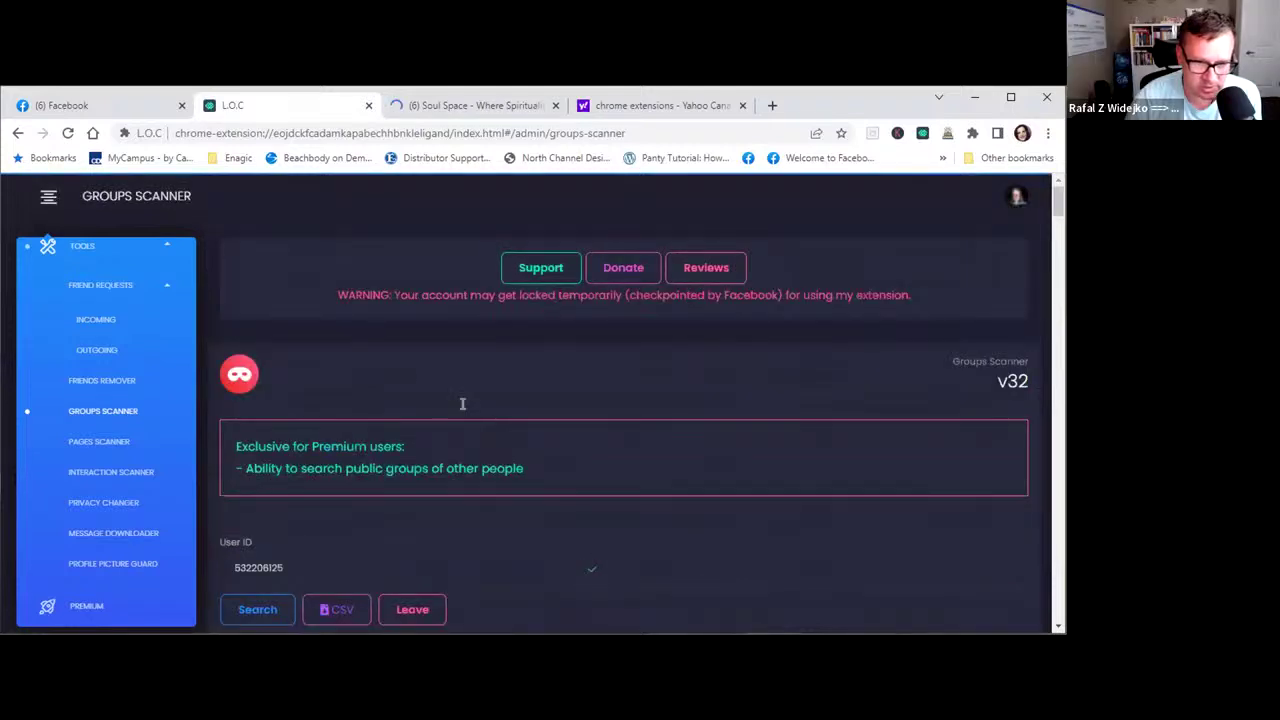
{"action": "scroll", "coordinate": [449, 531], "scroll_direction": "down", "scroll_amount": 5}
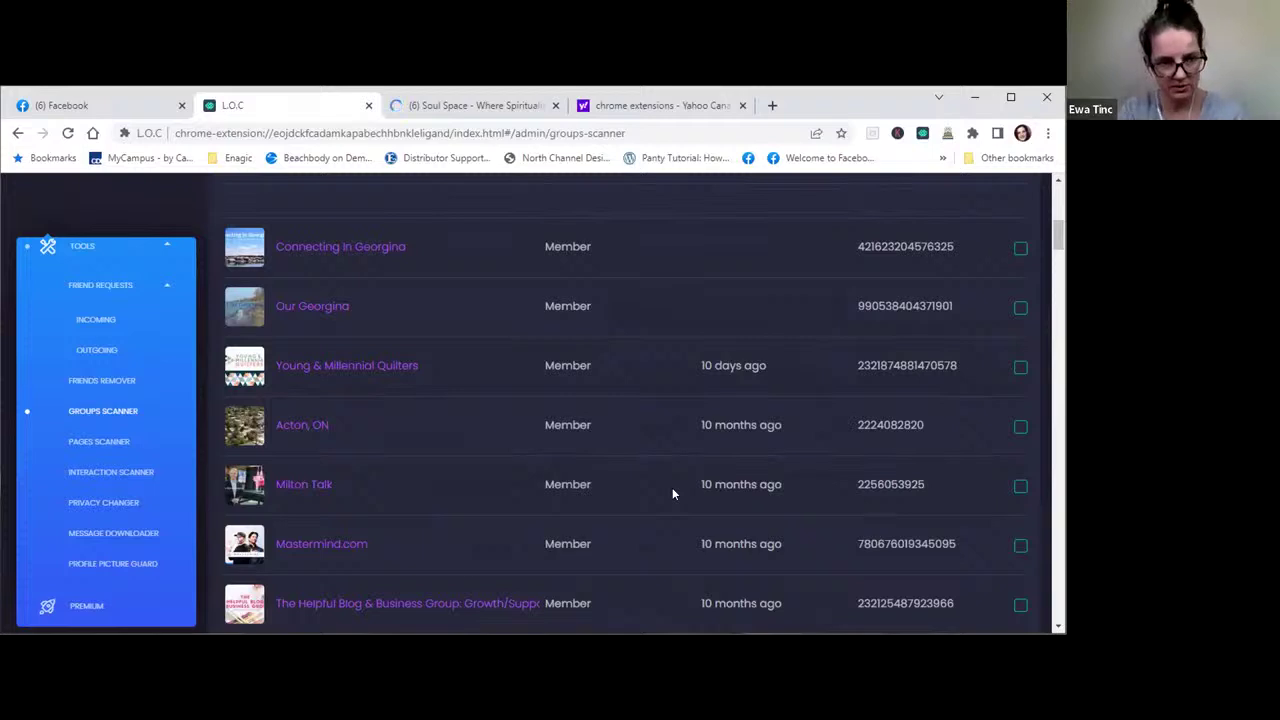
{"action": "scroll", "coordinate": [675, 488], "scroll_direction": "down", "scroll_amount": 3}
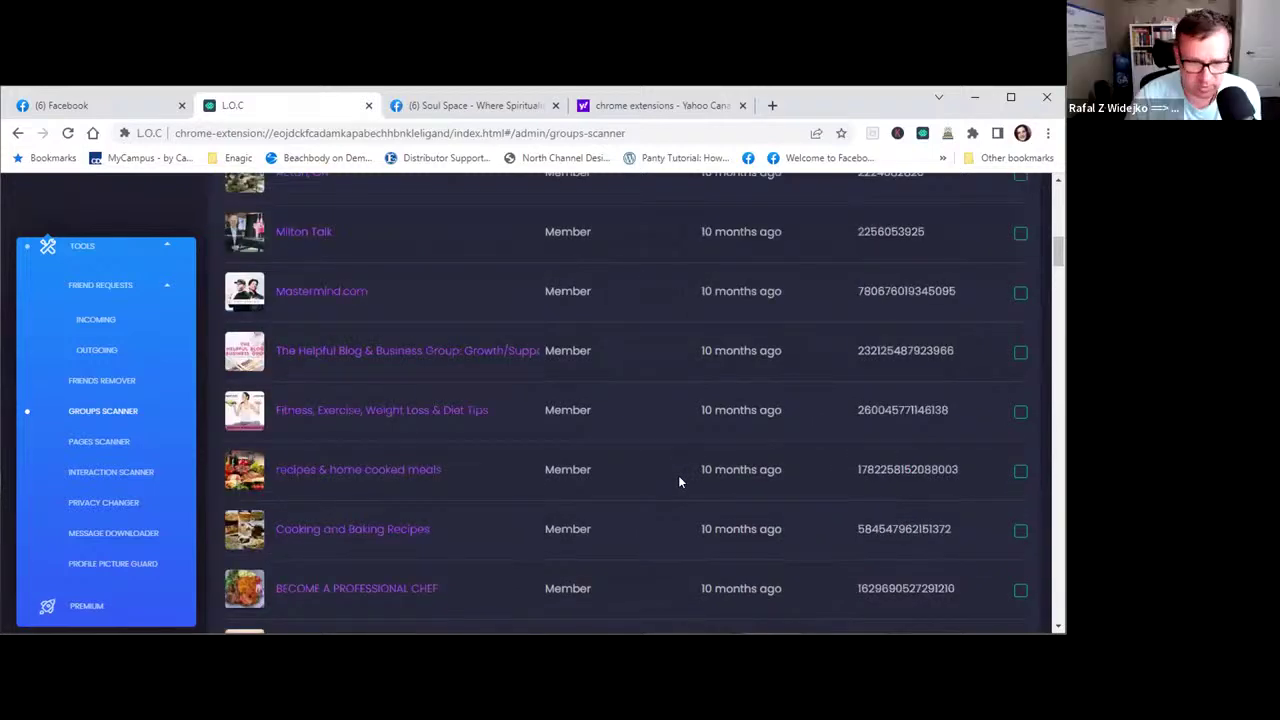
{"action": "scroll", "coordinate": [689, 416], "scroll_direction": "down", "scroll_amount": 3}
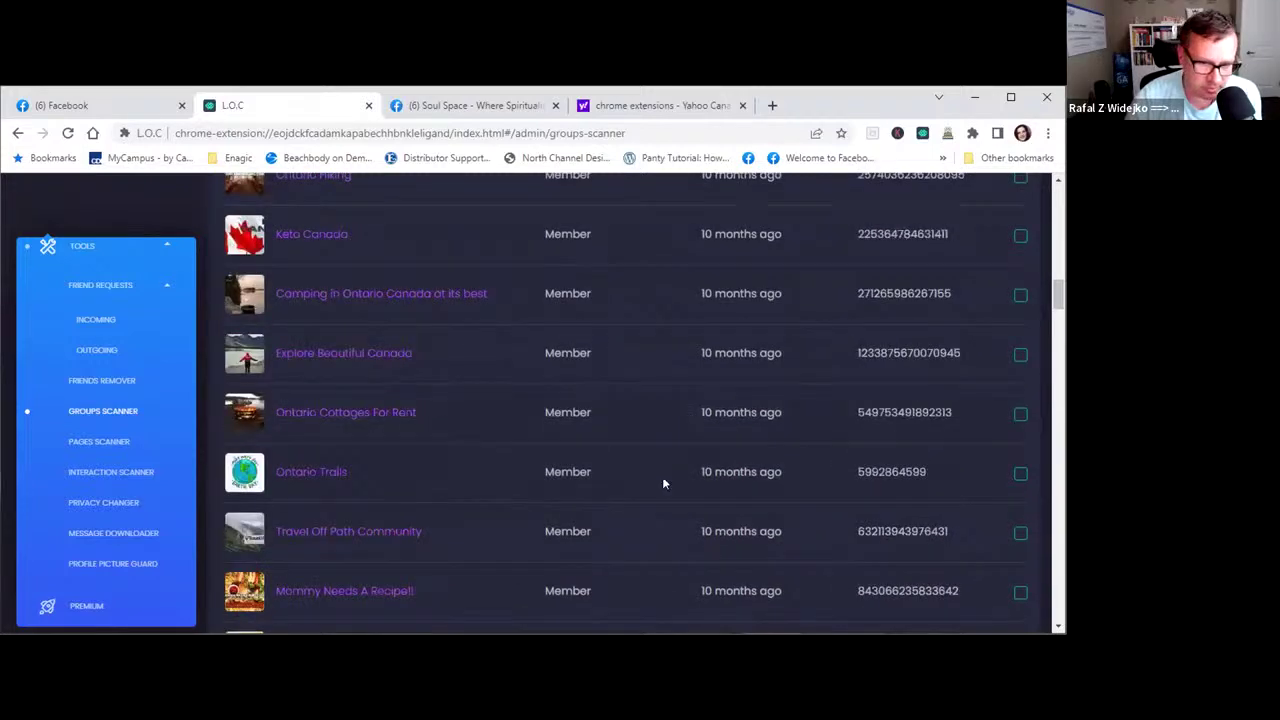
{"action": "scroll", "coordinate": [663, 480], "scroll_direction": "down", "scroll_amount": 3}
{"action": "scroll", "coordinate": [662, 480], "scroll_direction": "down", "scroll_amount": 5}
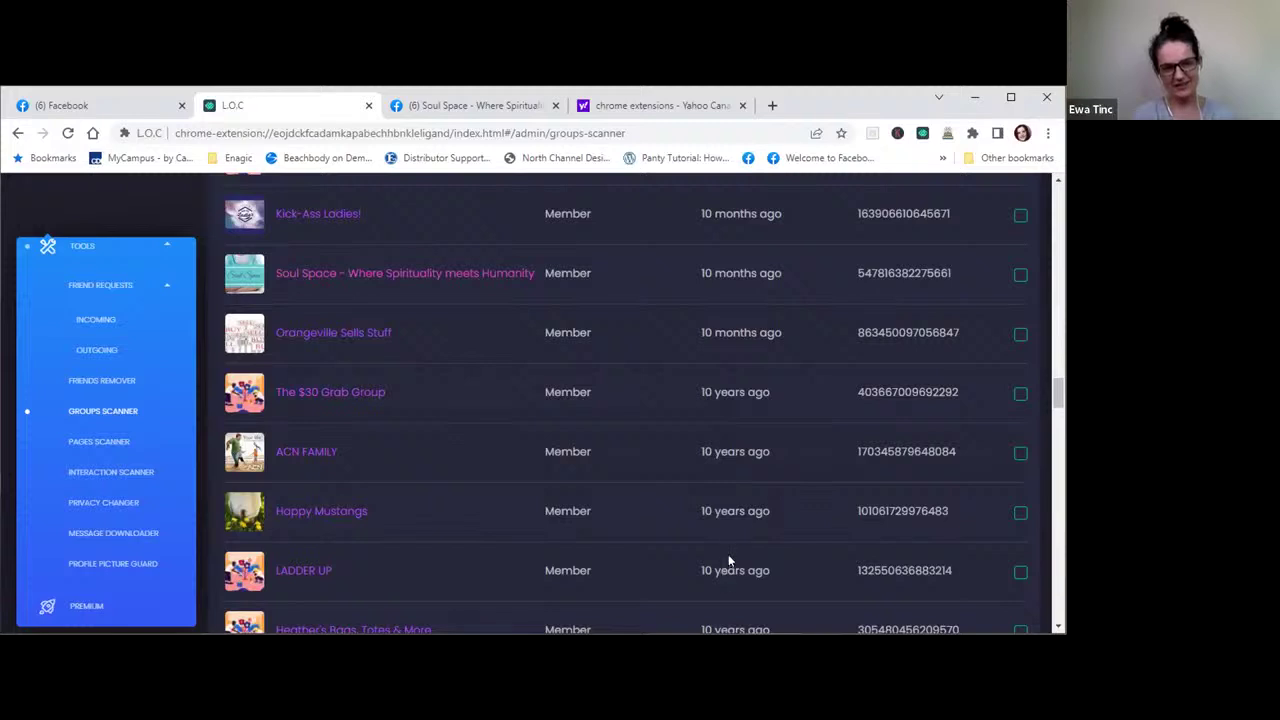
Tick the 10-year-old ACN FAMILY and LADDER UP Member groups in the Groups Scanner.
{"action": "left_click", "coordinate": [1020, 455]}
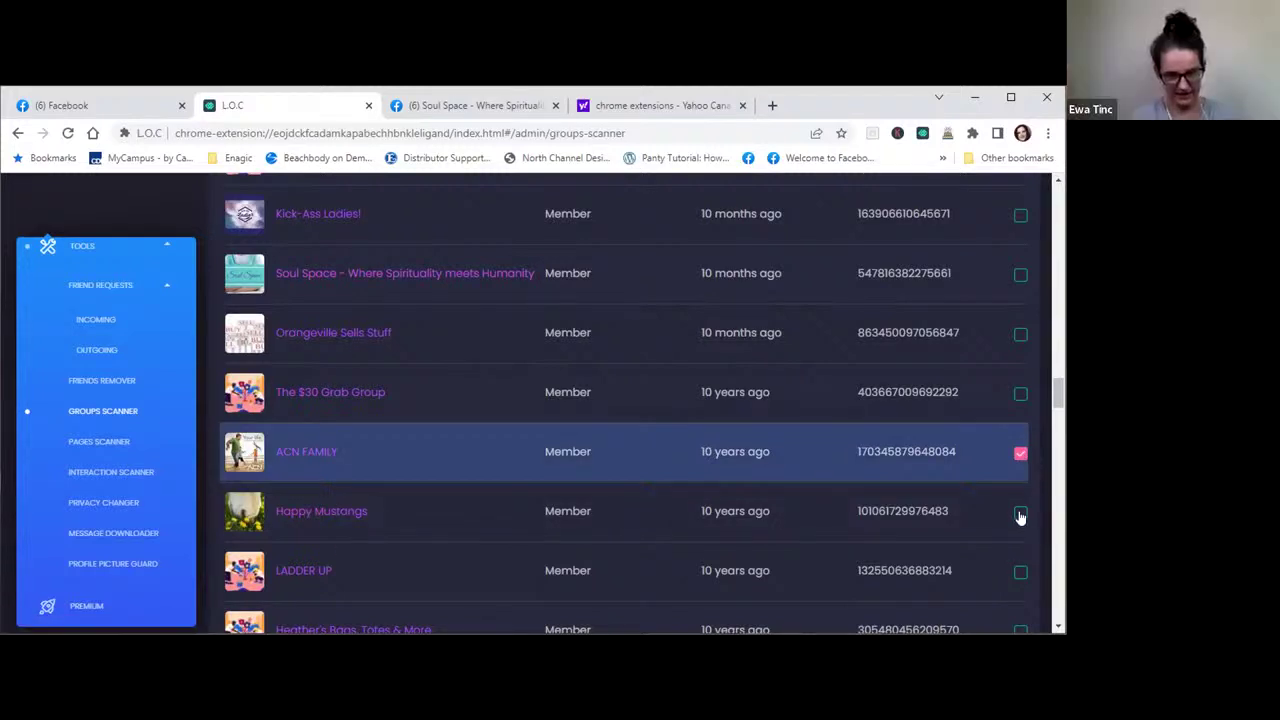
{"action": "left_click", "coordinate": [1020, 571]}
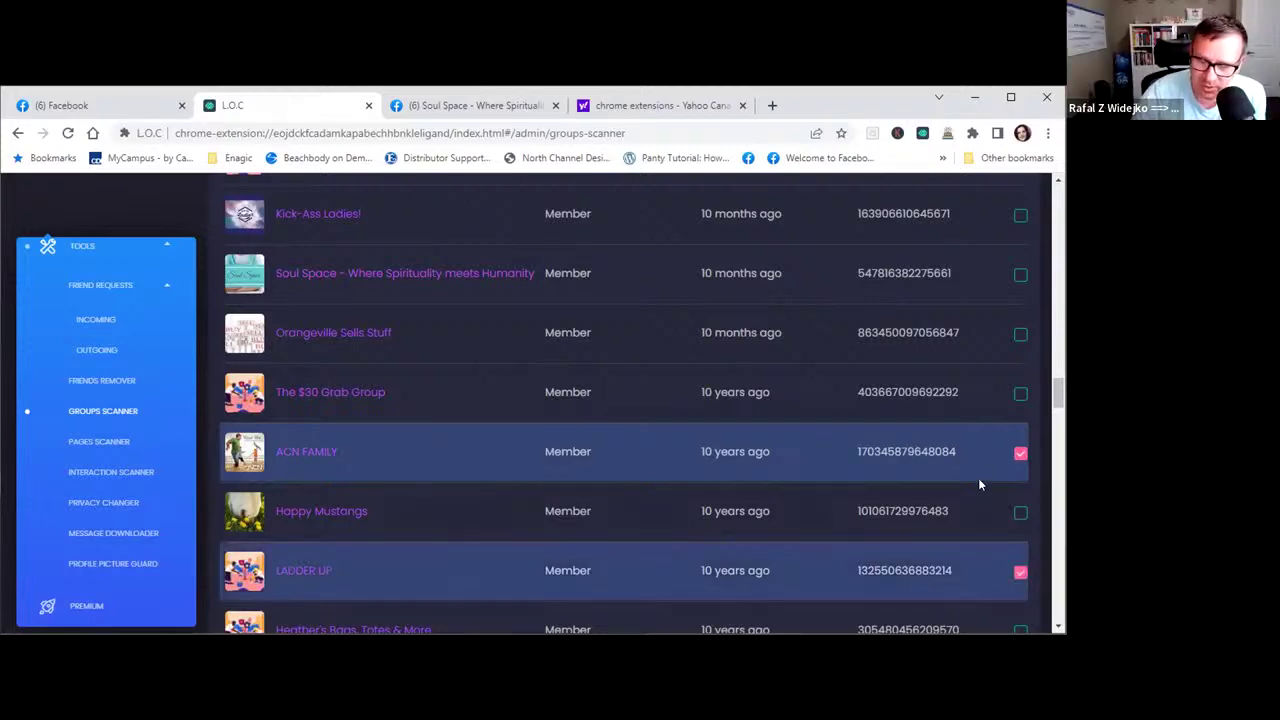
{"action": "scroll", "coordinate": [812, 383], "scroll_direction": "down", "scroll_amount": 10}
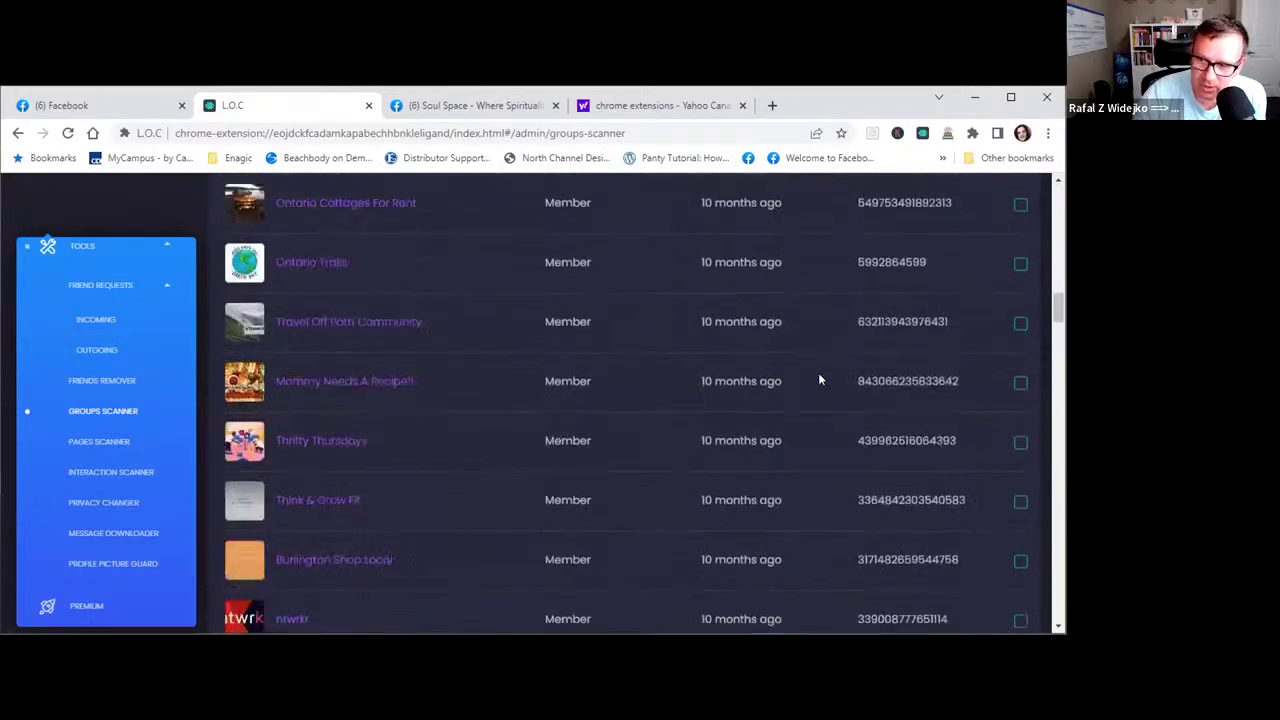
{"action": "scroll", "coordinate": [846, 384], "scroll_direction": "up", "scroll_amount": 15}
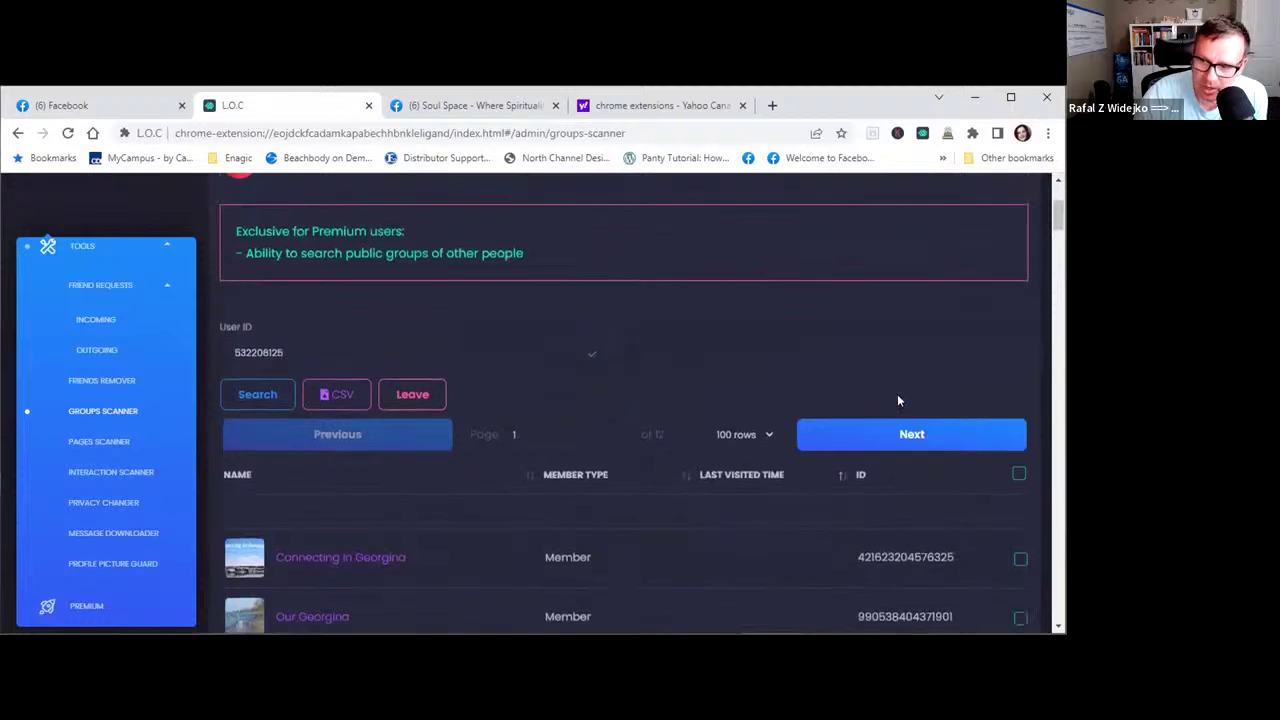
Leave the two ticked groups, confirming with 'Yes, delete them!' and dismissing the Finished notice.
{"action": "left_click", "coordinate": [414, 395]}
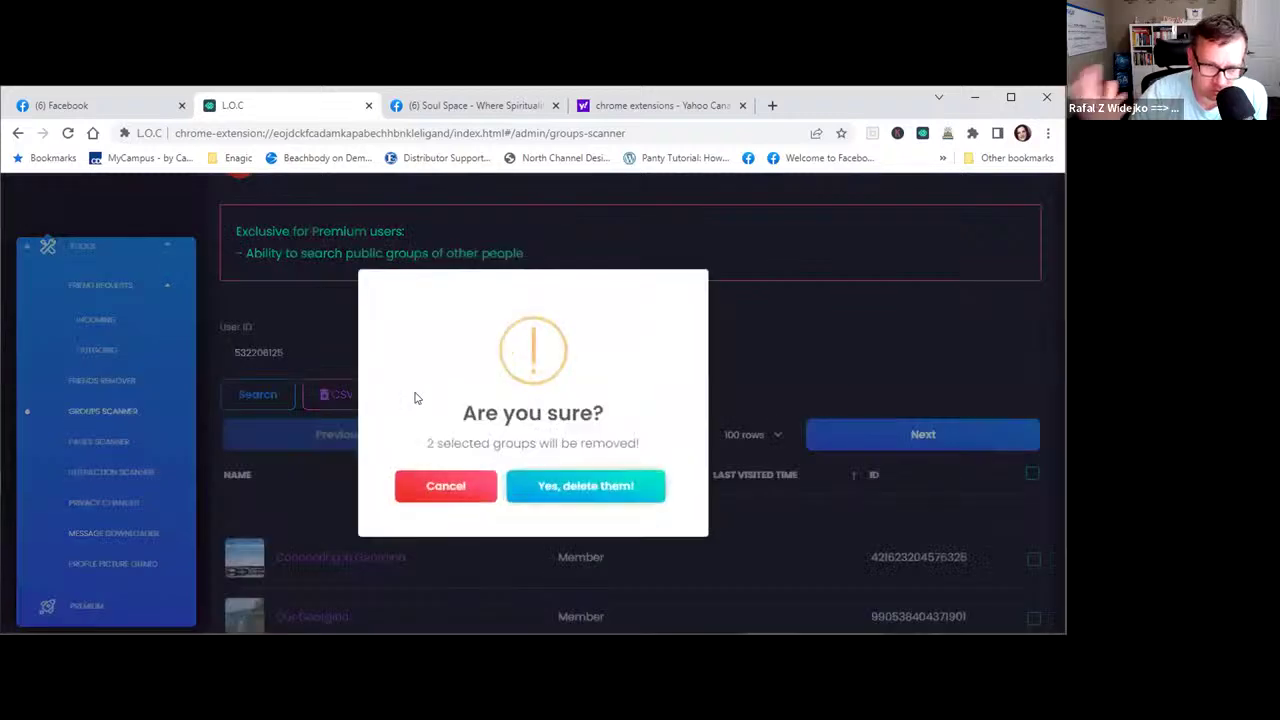
{"action": "left_click", "coordinate": [560, 486]}
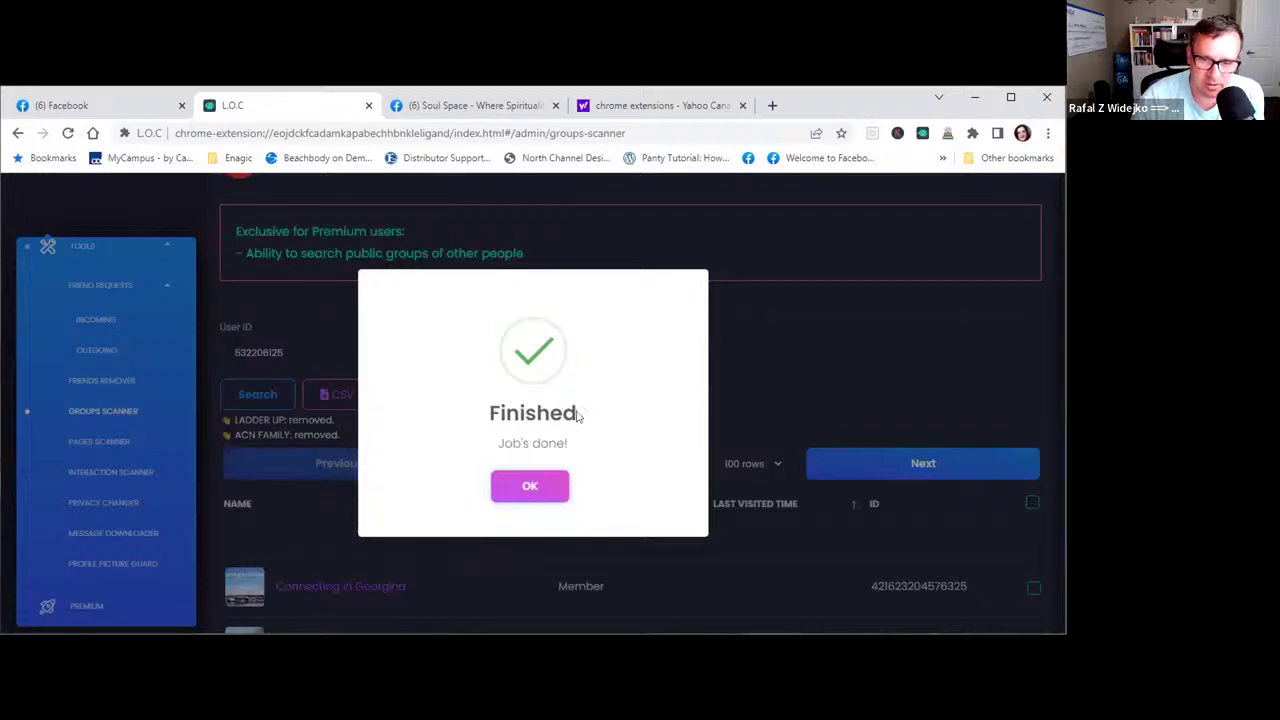
{"action": "left_click", "coordinate": [527, 488]}
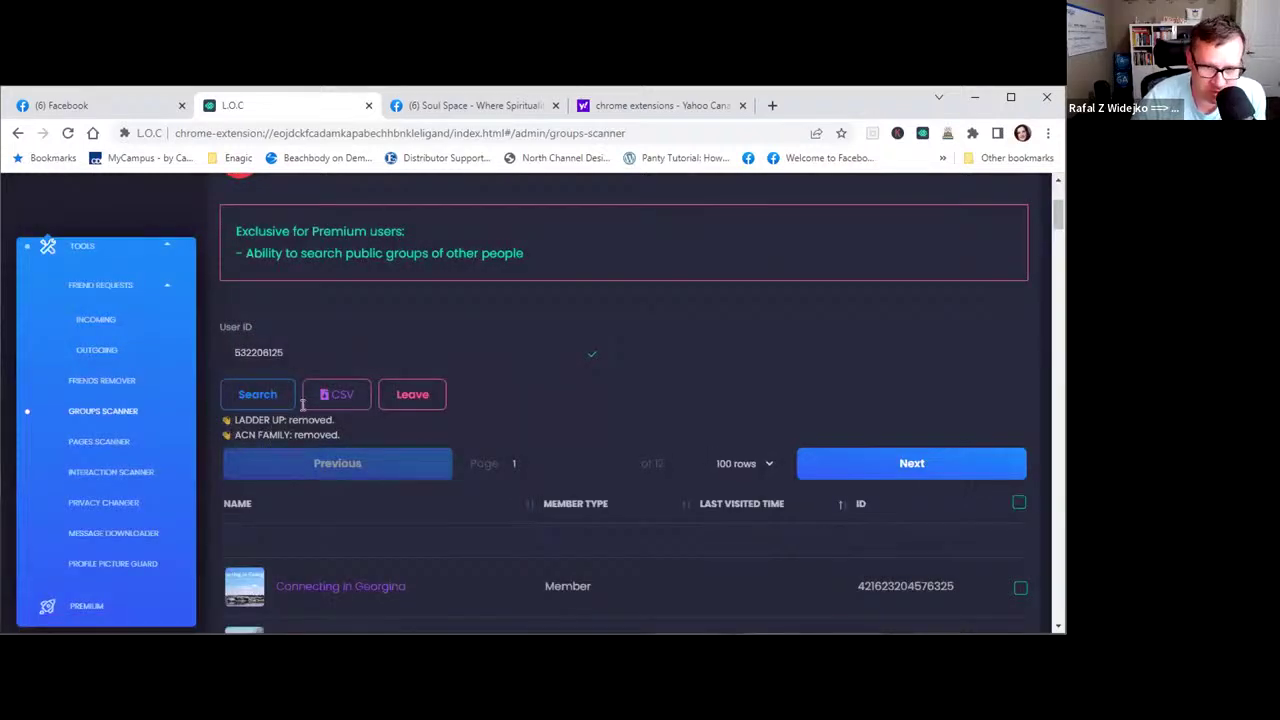
{"action": "scroll", "coordinate": [357, 470], "scroll_direction": "down", "scroll_amount": 1}
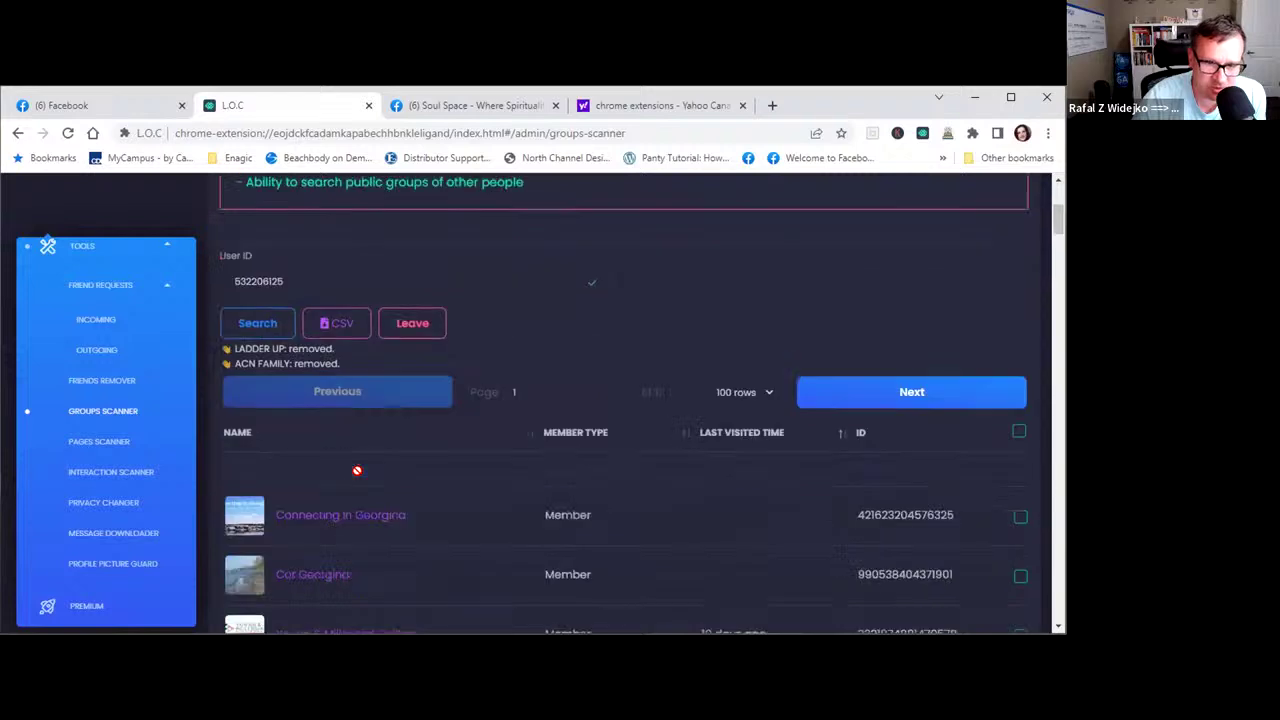
{"action": "scroll", "coordinate": [384, 485], "scroll_direction": "down", "scroll_amount": 1}
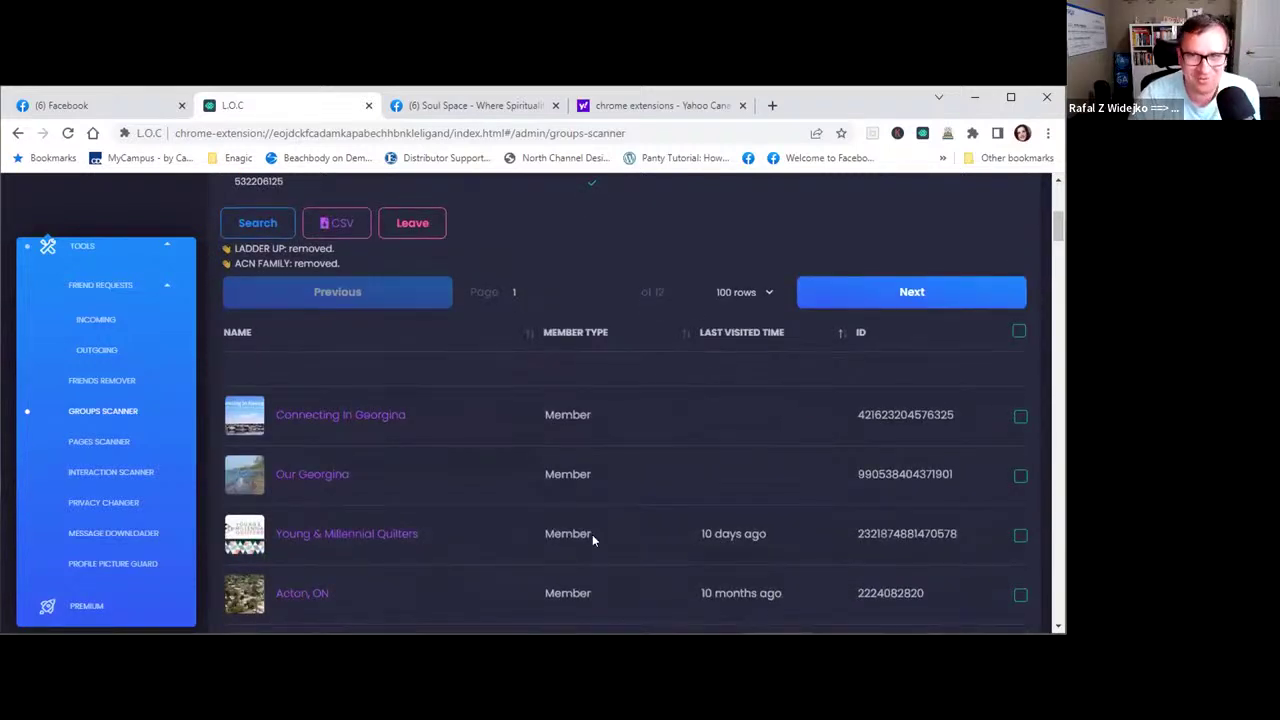
{"action": "scroll", "coordinate": [592, 534], "scroll_direction": "down", "scroll_amount": 5}
{"action": "scroll", "coordinate": [409, 420], "scroll_direction": "down", "scroll_amount": 3}
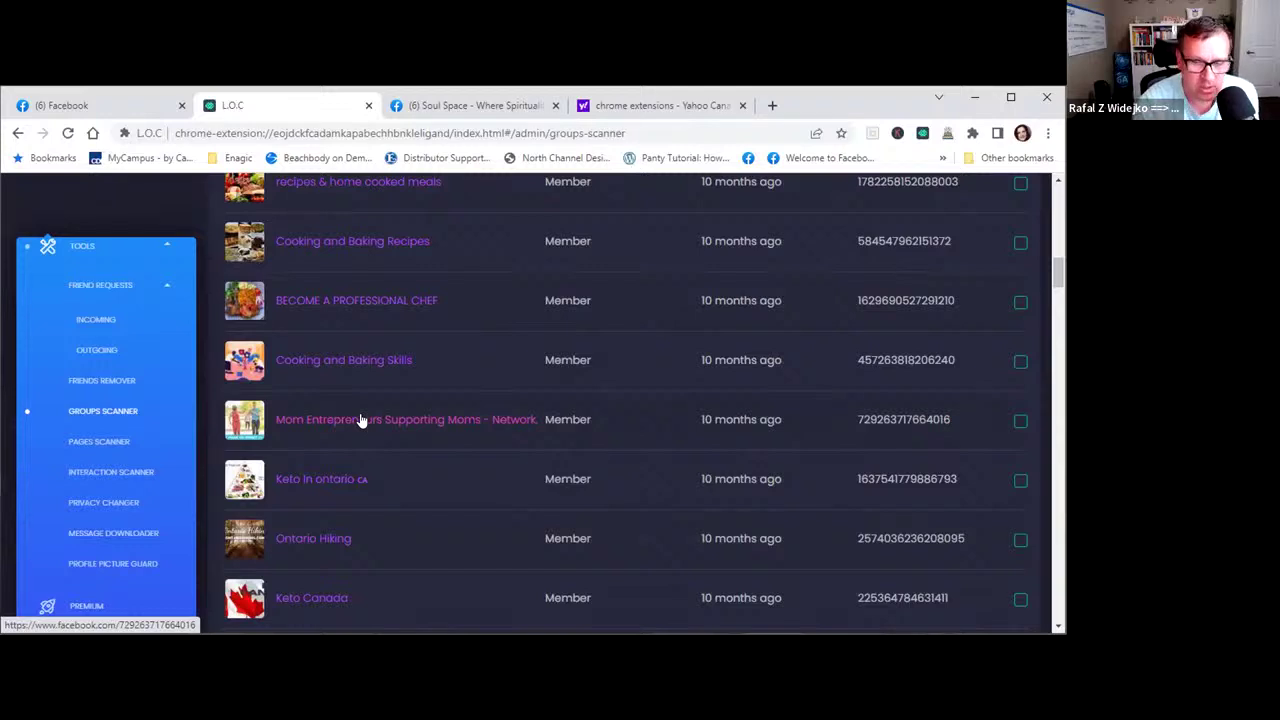
{"action": "scroll", "coordinate": [362, 421], "scroll_direction": "down", "scroll_amount": 4}
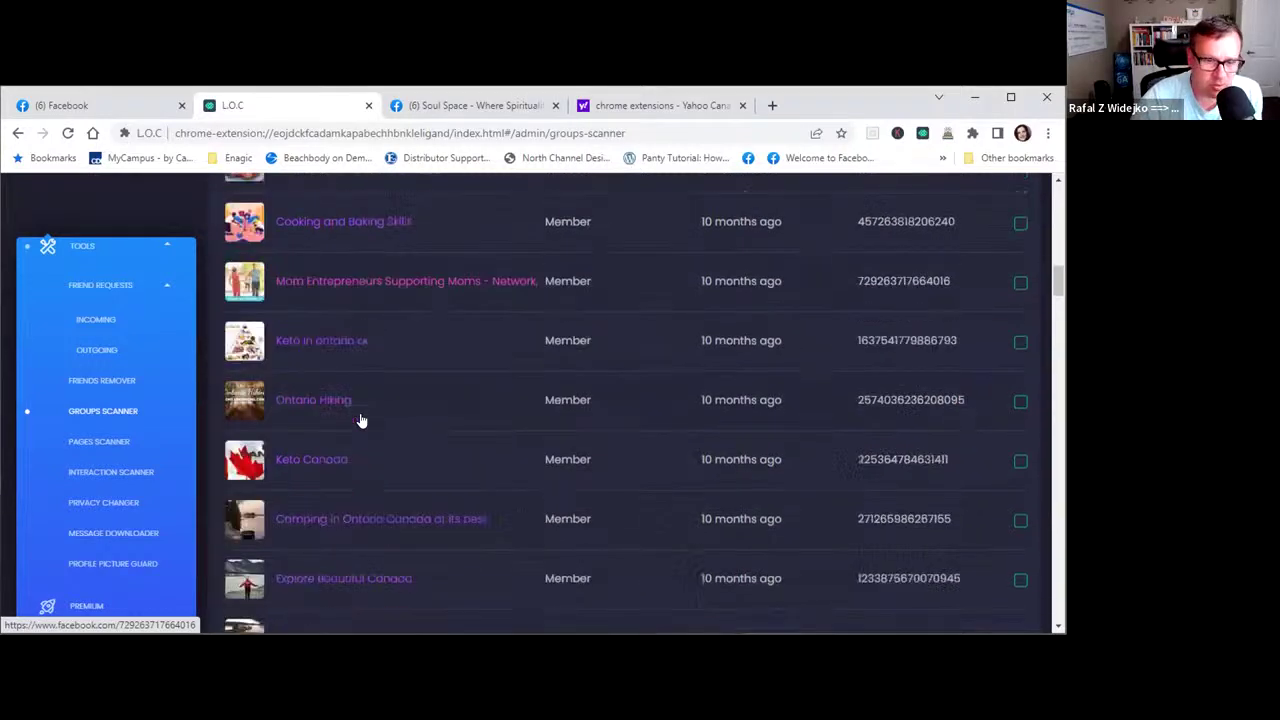
{"action": "scroll", "coordinate": [401, 455], "scroll_direction": "down", "scroll_amount": 5}
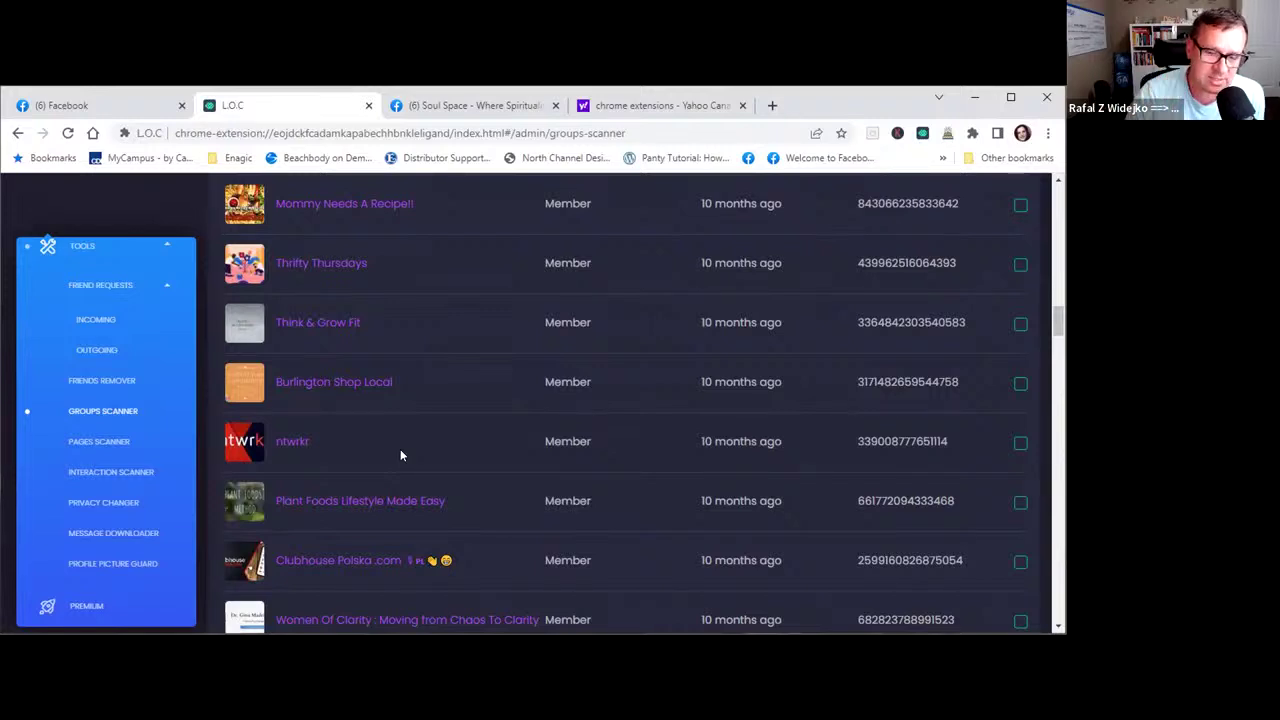
Run a Pages Scanner search for the entered user's liked pages, which finds no data.
{"action": "left_click", "coordinate": [99, 442]}
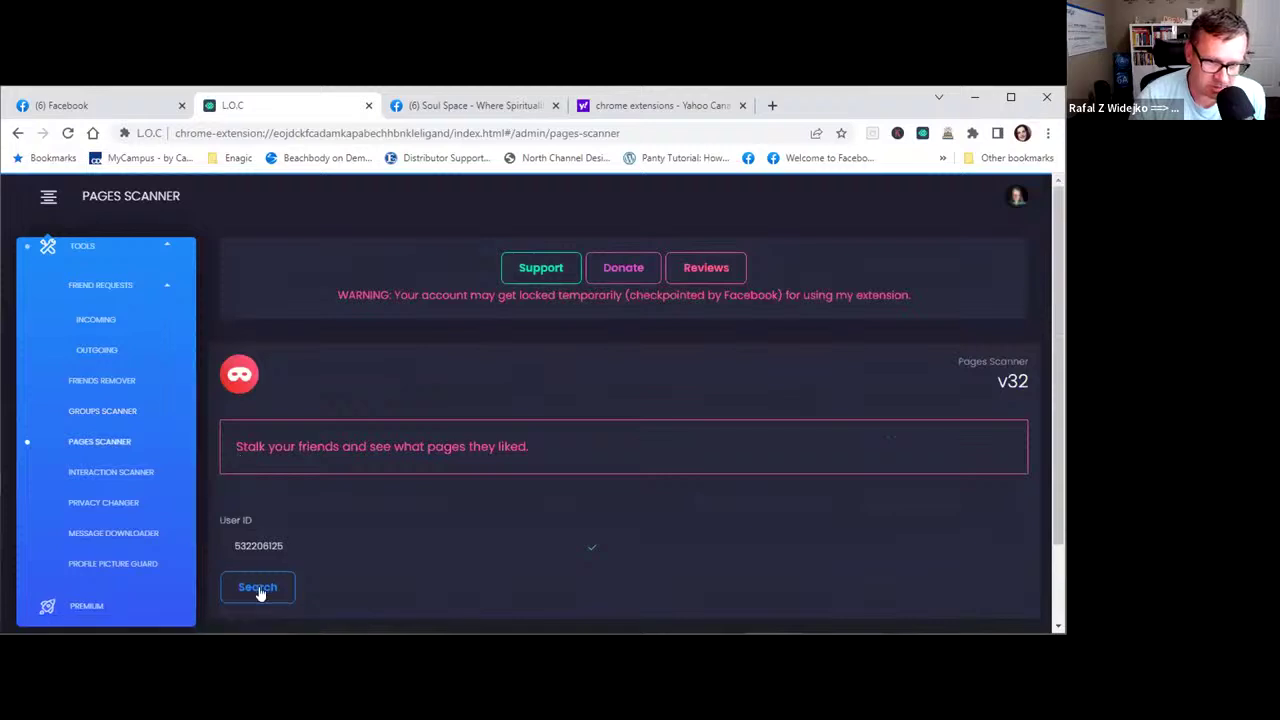
{"action": "scroll", "coordinate": [350, 474], "scroll_direction": "down", "scroll_amount": 1}
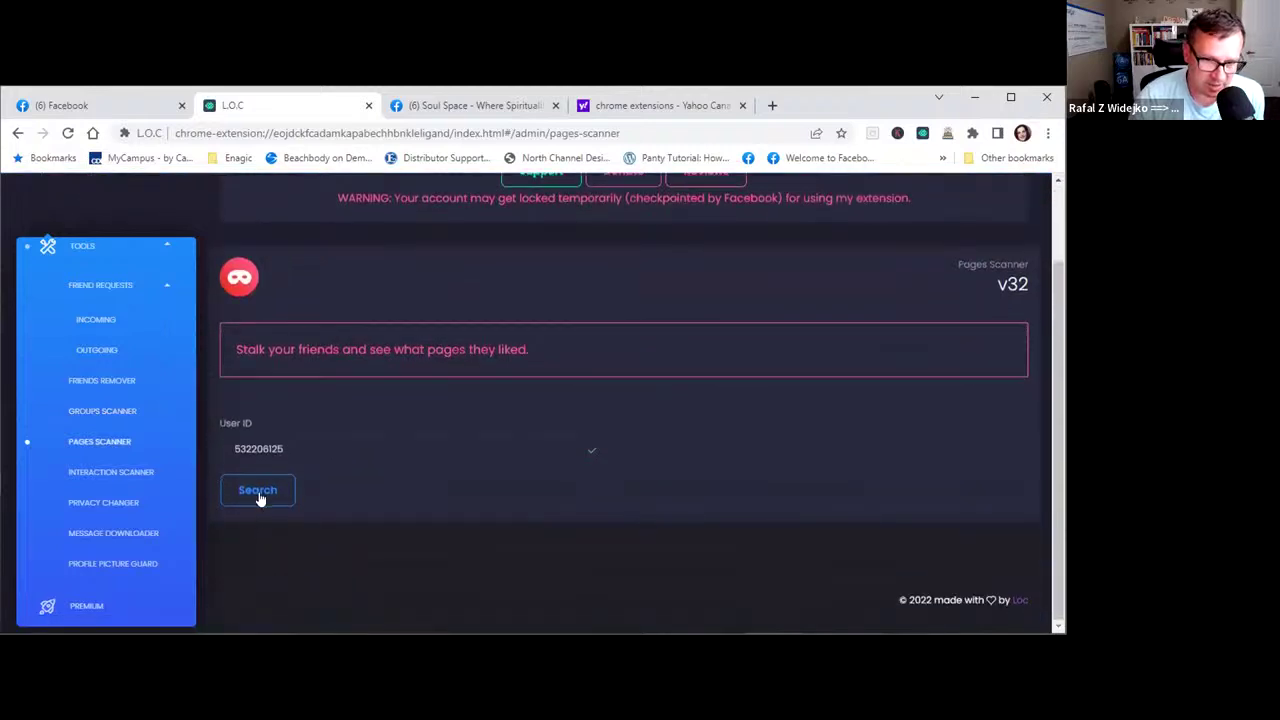
{"action": "left_click", "coordinate": [258, 492]}
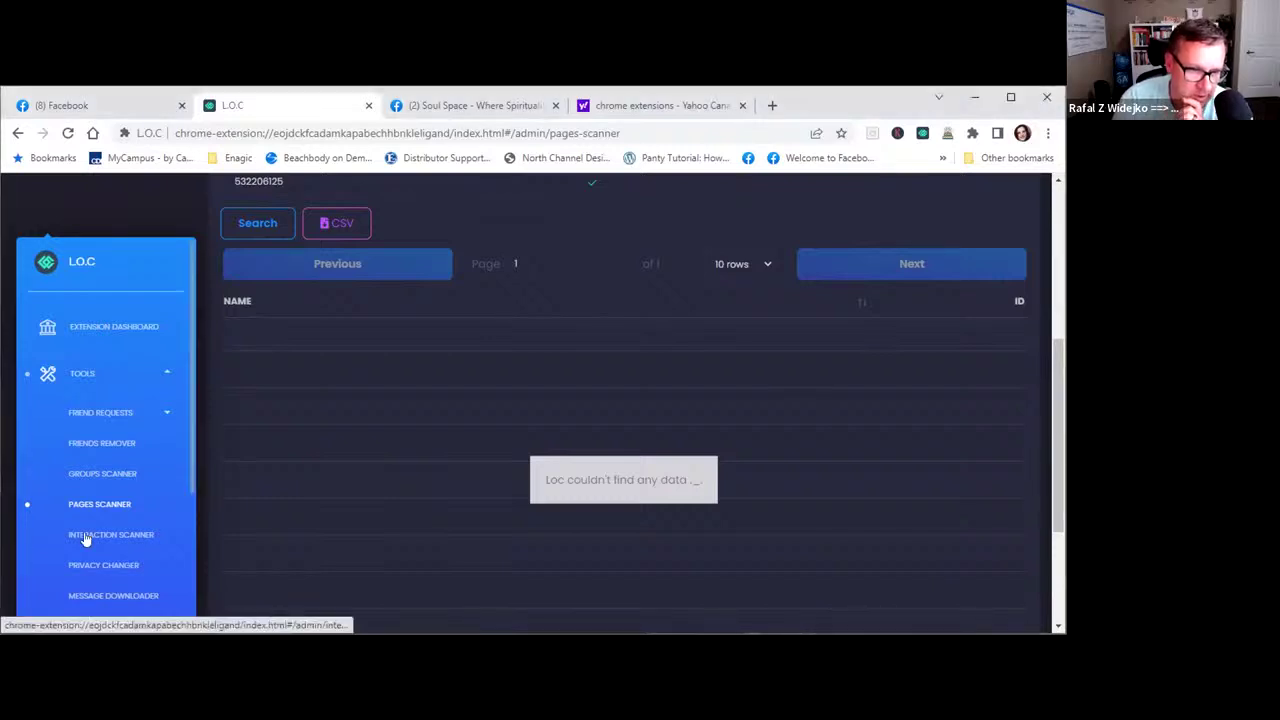
{"action": "scroll", "coordinate": [86, 534], "scroll_direction": "down", "scroll_amount": 3}
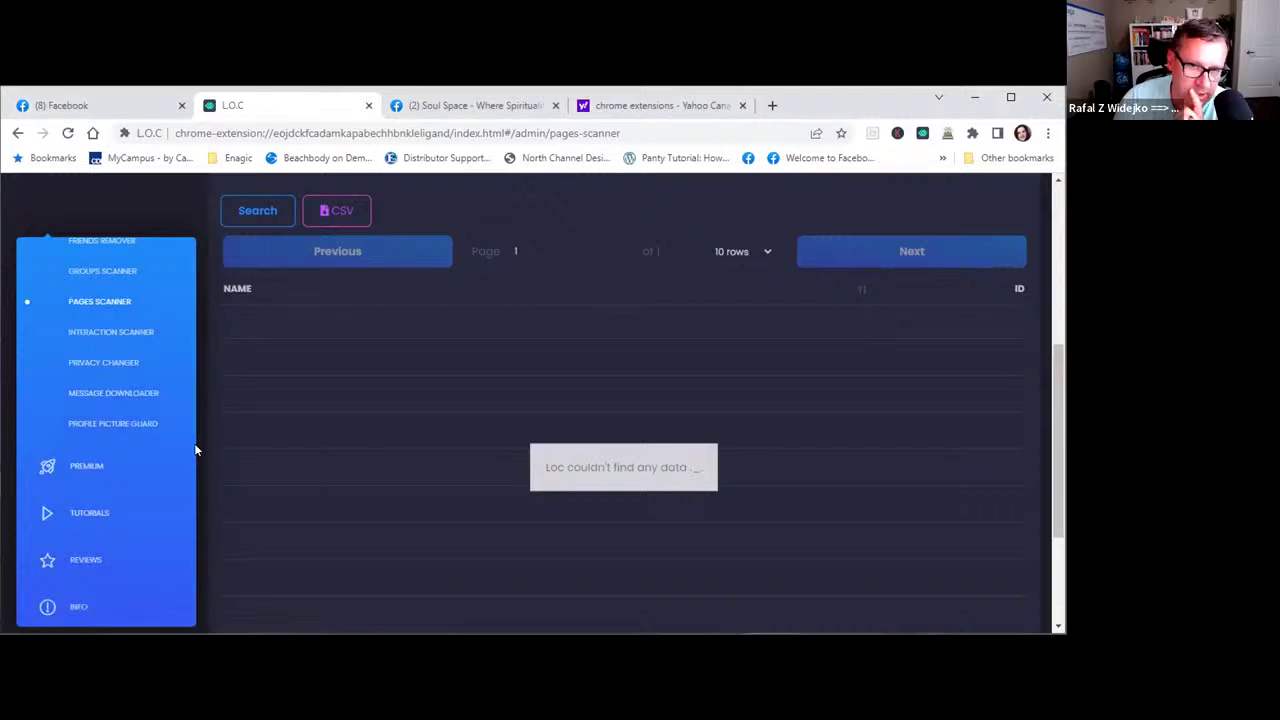
Open the video tutorials tab, then view the Premium page's $20, $30 and $40 packages.
{"action": "left_click", "coordinate": [46, 512]}
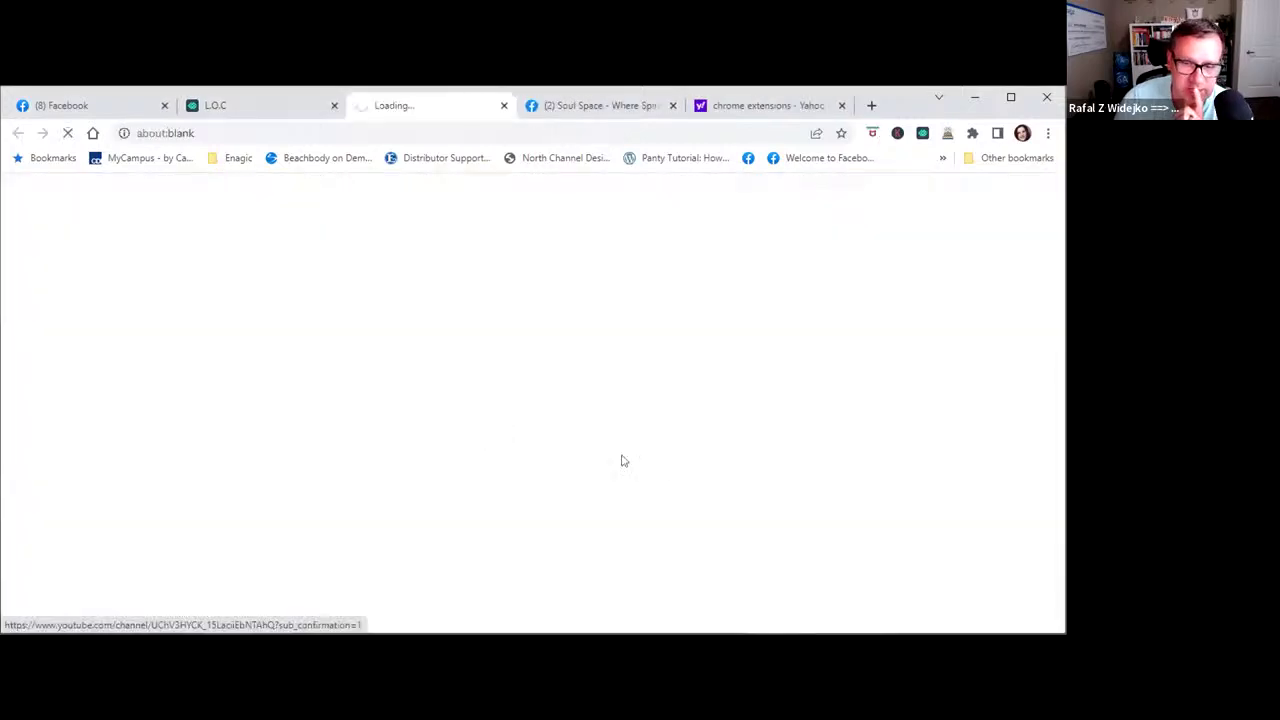
{"action": "left_click", "coordinate": [256, 108]}
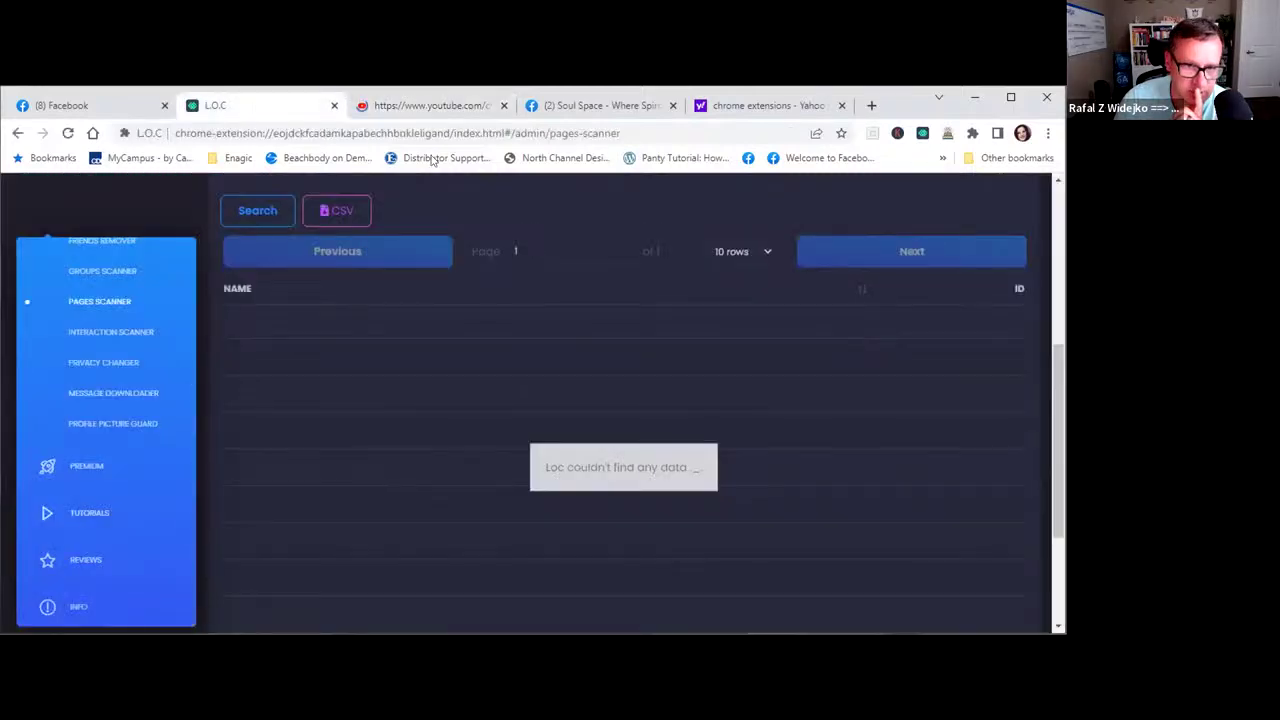
{"action": "left_click", "coordinate": [84, 465]}
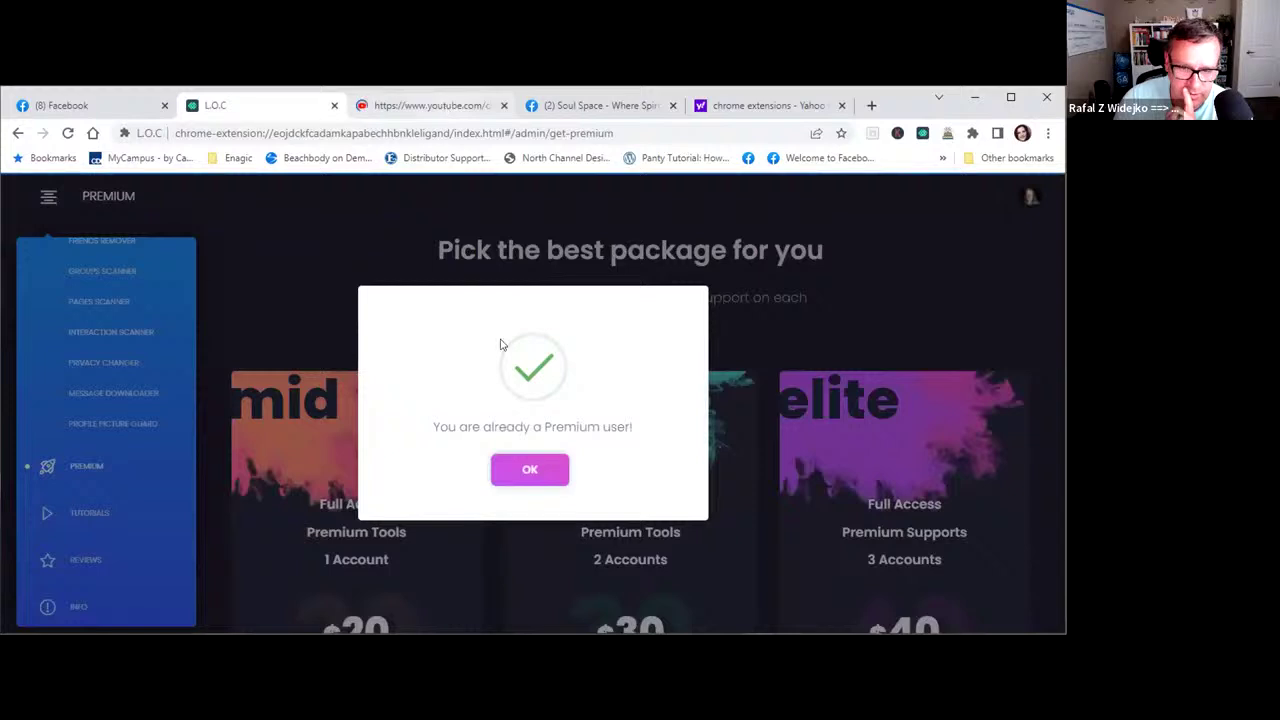
{"action": "left_click", "coordinate": [529, 468]}
{"action": "scroll", "coordinate": [521, 519], "scroll_direction": "down", "scroll_amount": 1}
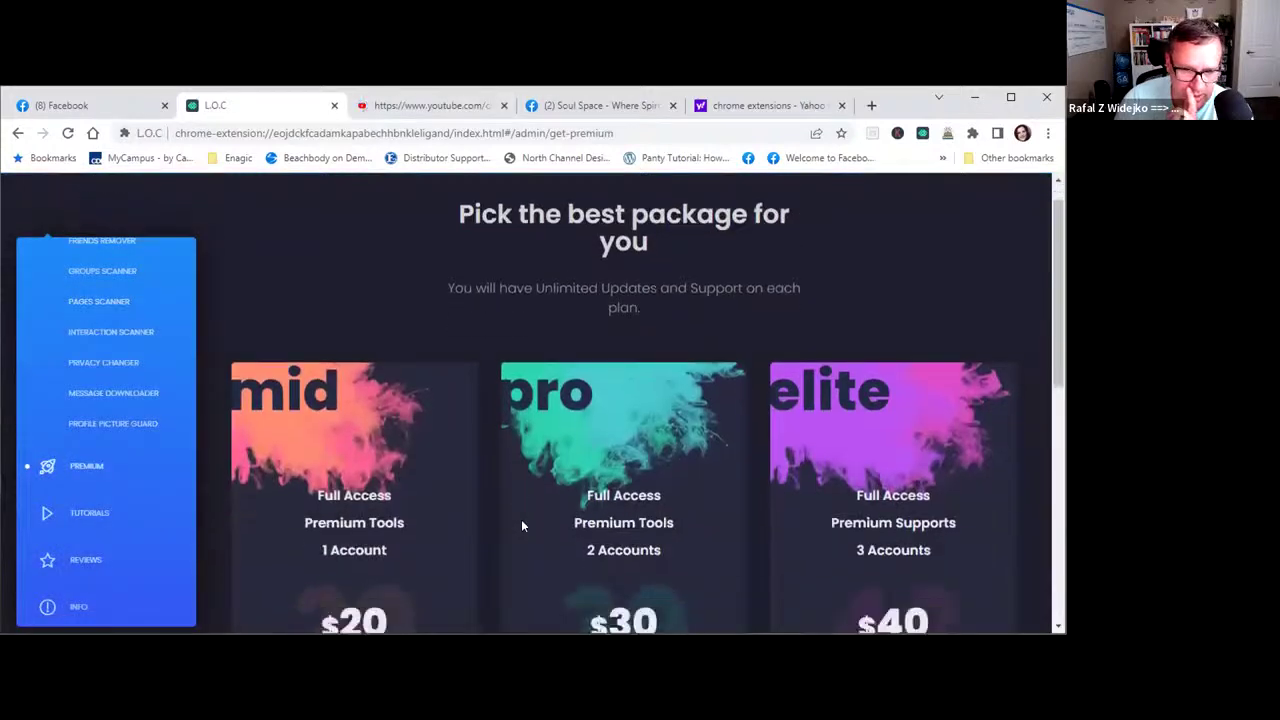
{"action": "scroll", "coordinate": [453, 538], "scroll_direction": "down", "scroll_amount": 2}
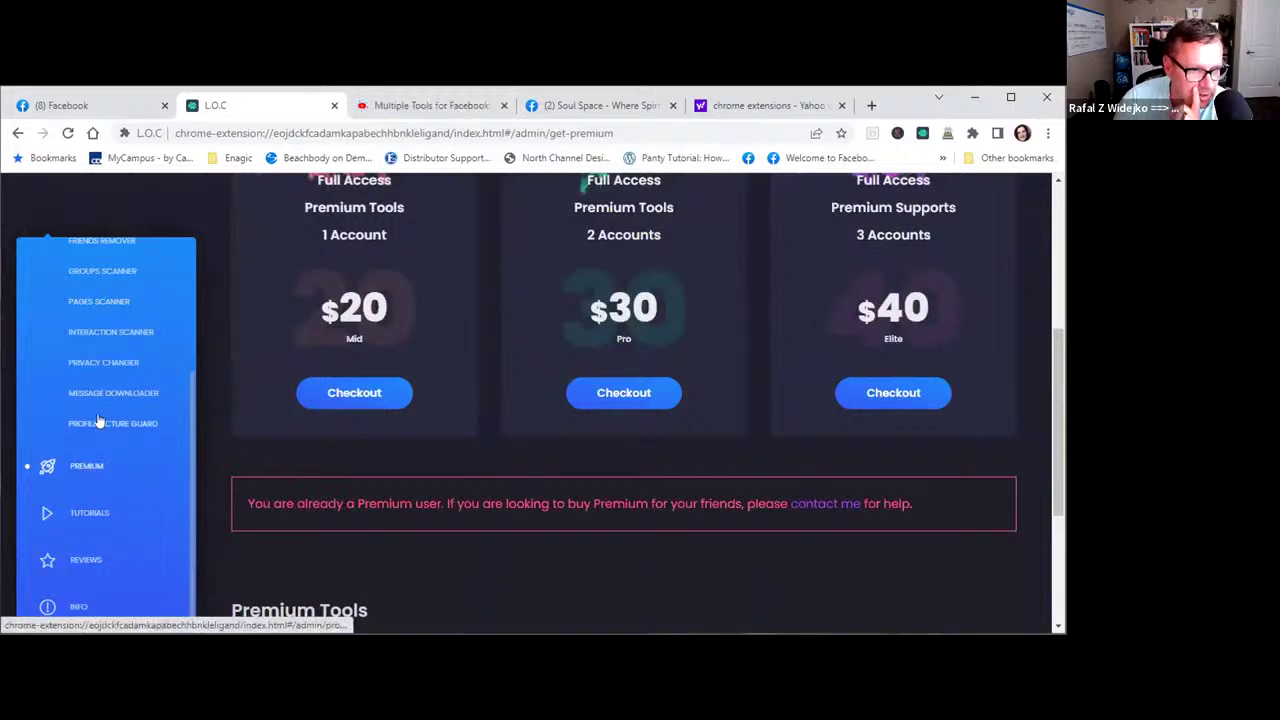
{"action": "scroll", "coordinate": [100, 368], "scroll_direction": "up", "scroll_amount": 1}
{"action": "scroll", "coordinate": [100, 370], "scroll_direction": "up", "scroll_amount": 2}
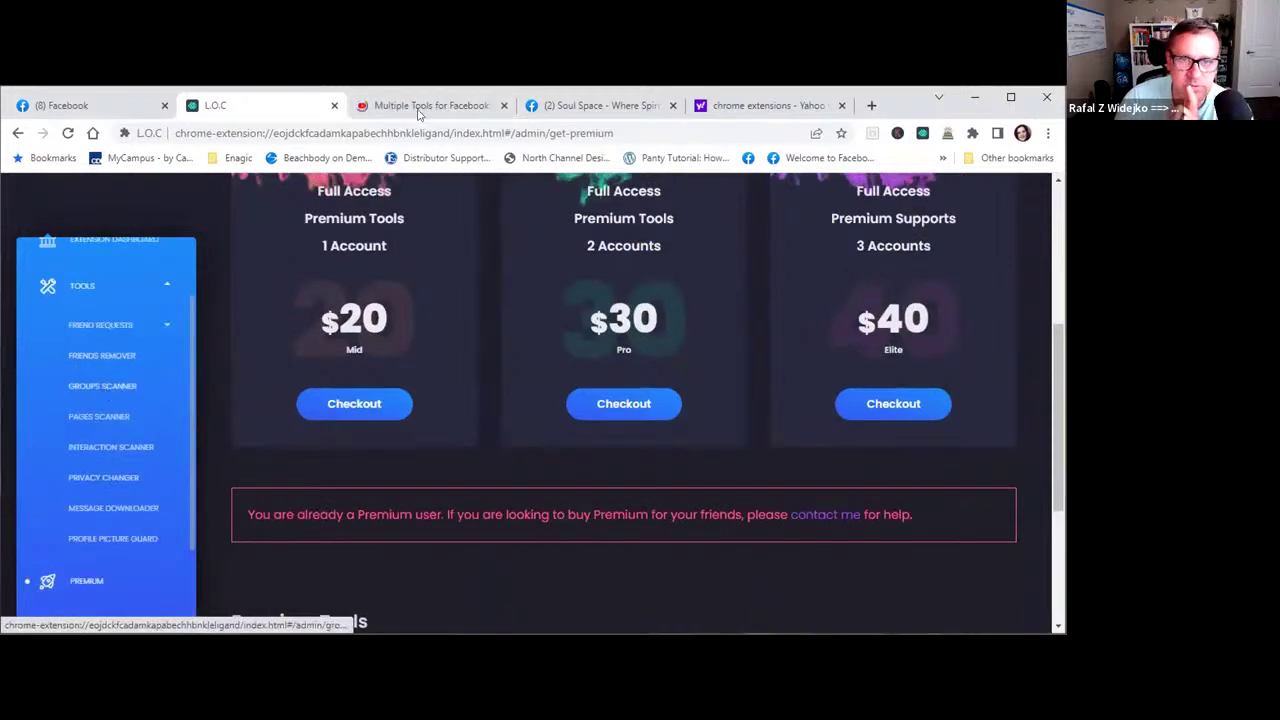
Switch to the Multiple Tools for Facebook YouTube channel and scroll to its Uploads row.
{"action": "left_click", "coordinate": [447, 105]}
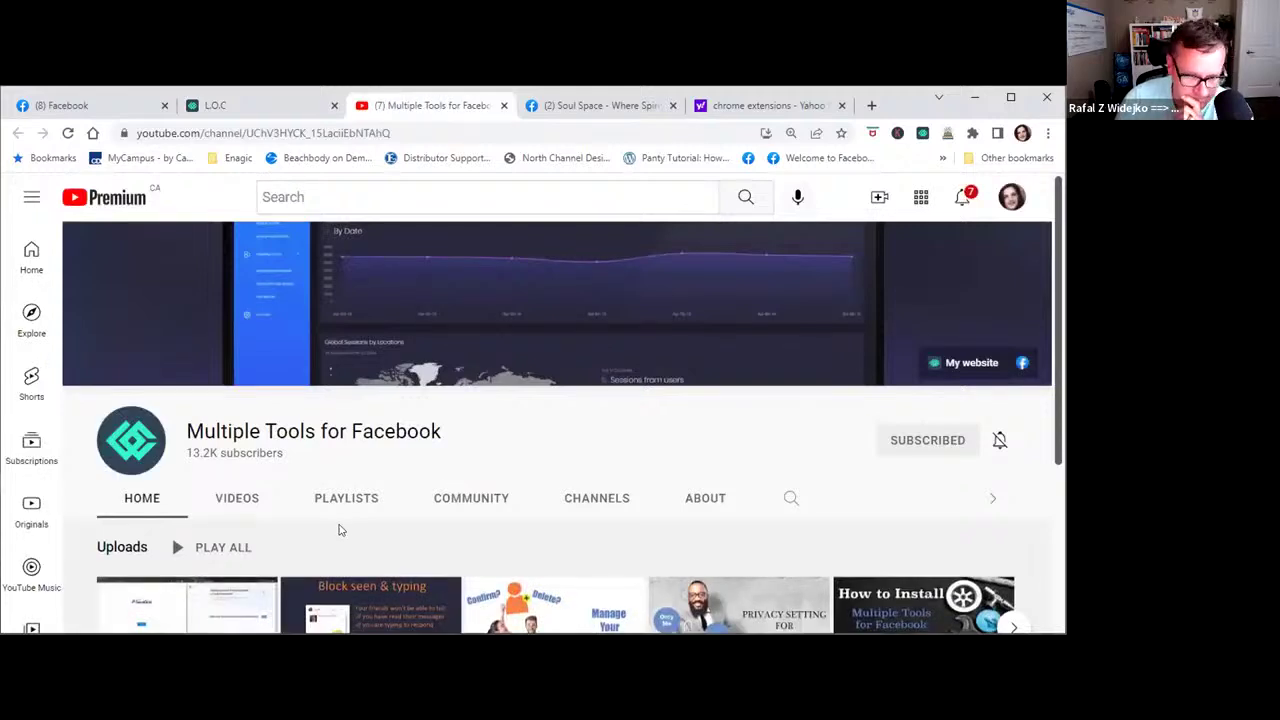
{"action": "scroll", "coordinate": [339, 527], "scroll_direction": "down", "scroll_amount": 1}
{"action": "scroll", "coordinate": [339, 530], "scroll_direction": "down", "scroll_amount": 1}
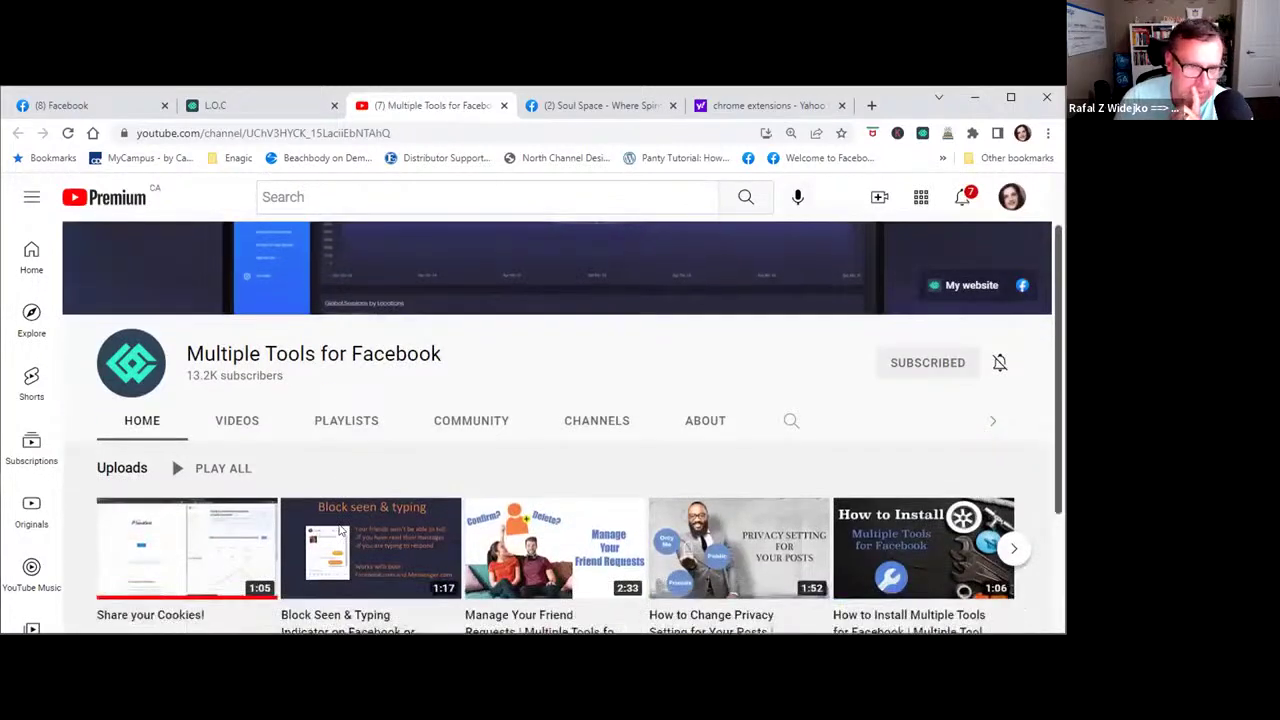
{"action": "mouse_move", "coordinate": [339, 531]}
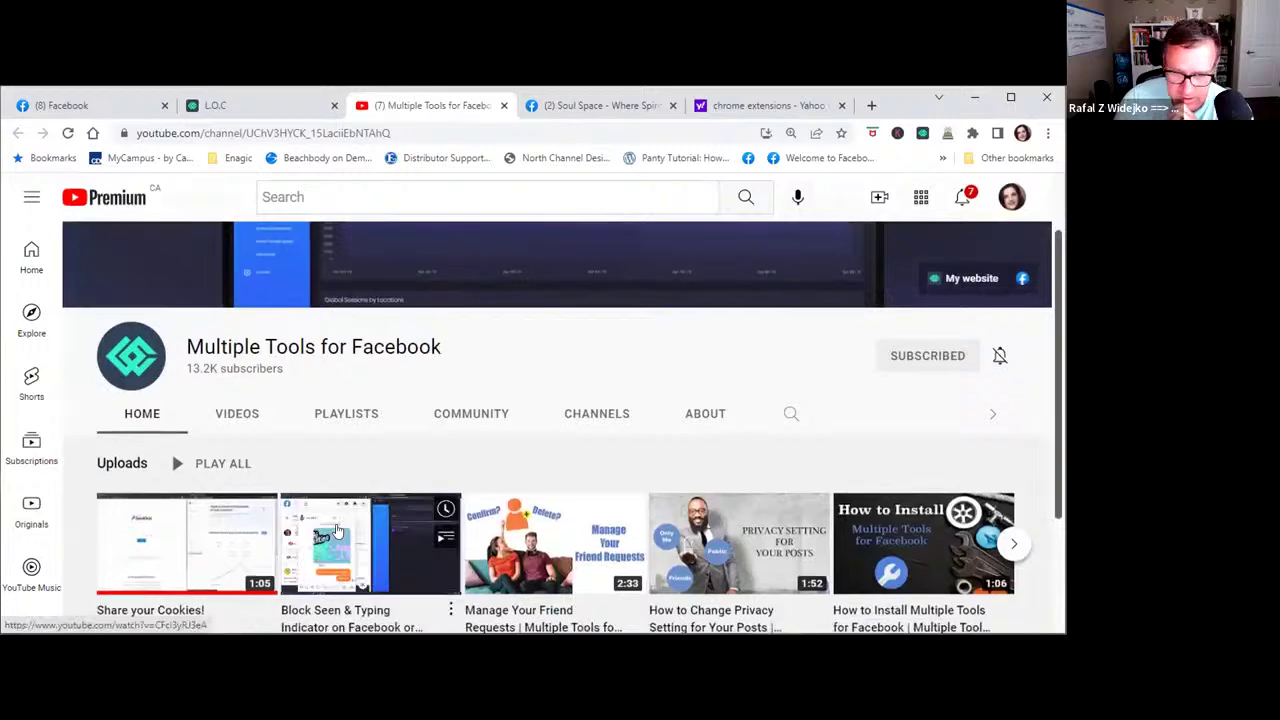
{"action": "scroll", "coordinate": [339, 531], "scroll_direction": "down", "scroll_amount": 4}
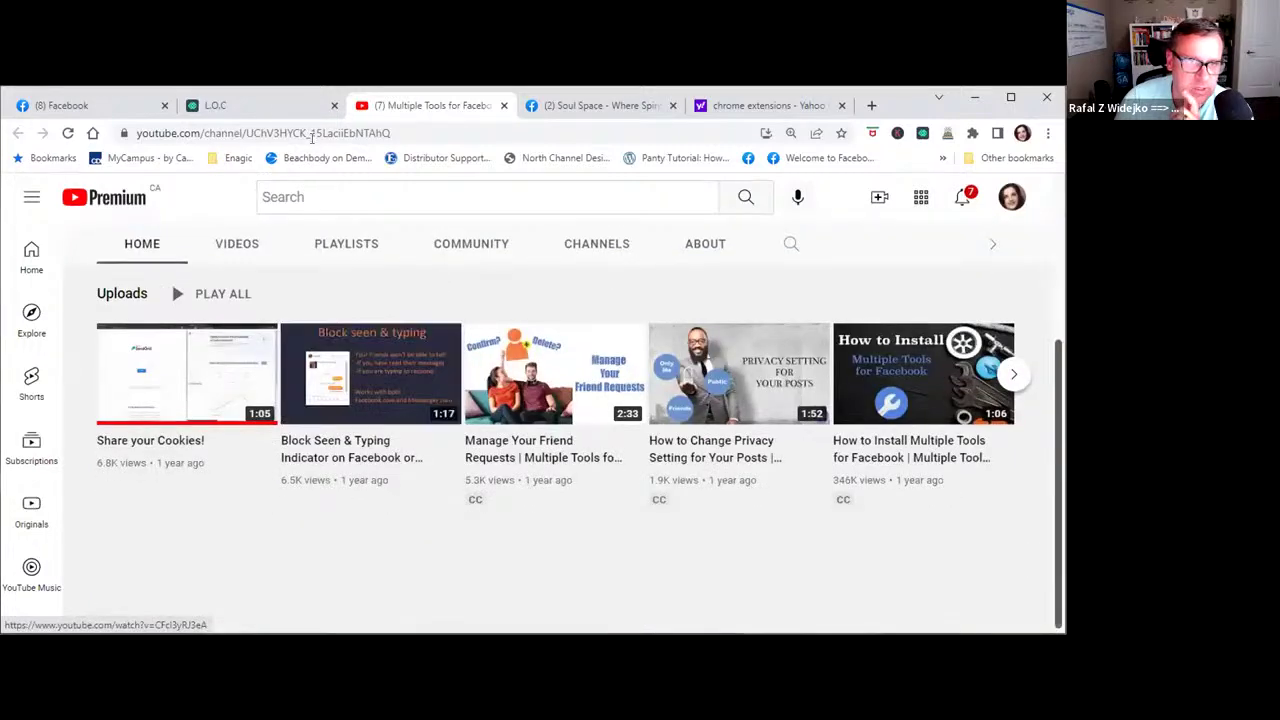
Return to the L.O.C tab and scroll up the Premium page.
{"action": "left_click", "coordinate": [282, 115]}
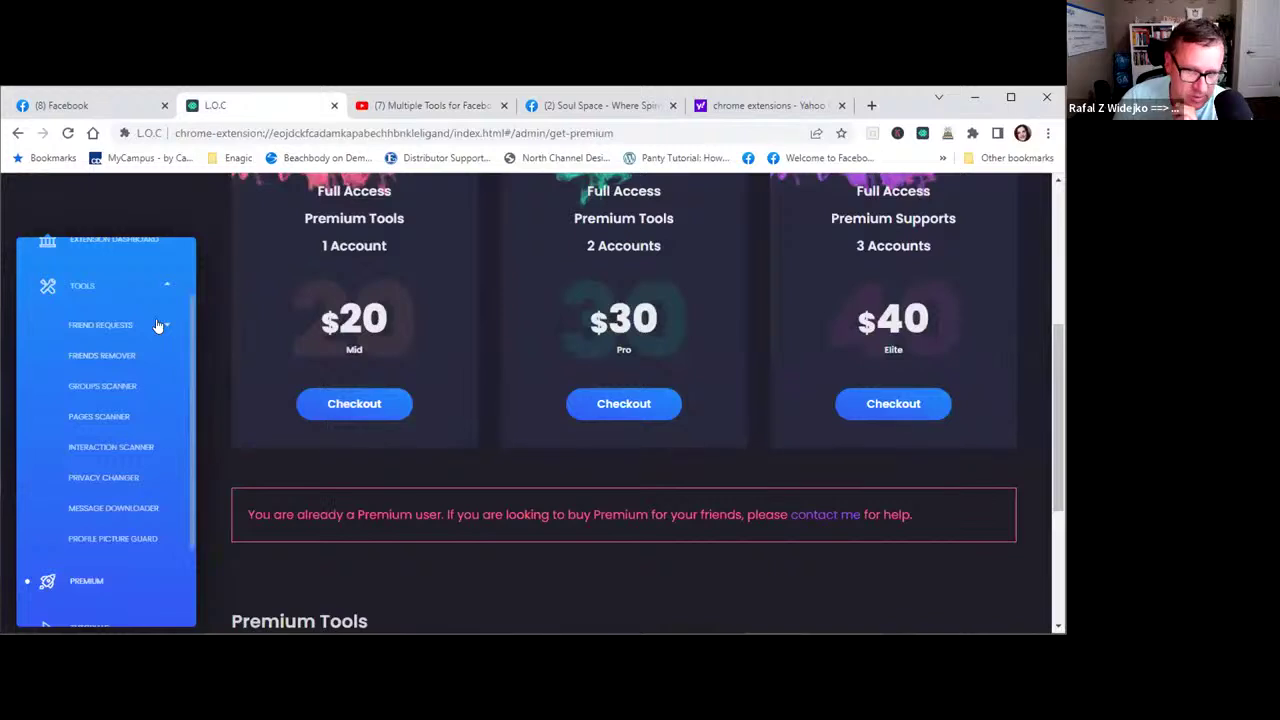
{"action": "scroll", "coordinate": [112, 300], "scroll_direction": "up", "scroll_amount": 4}
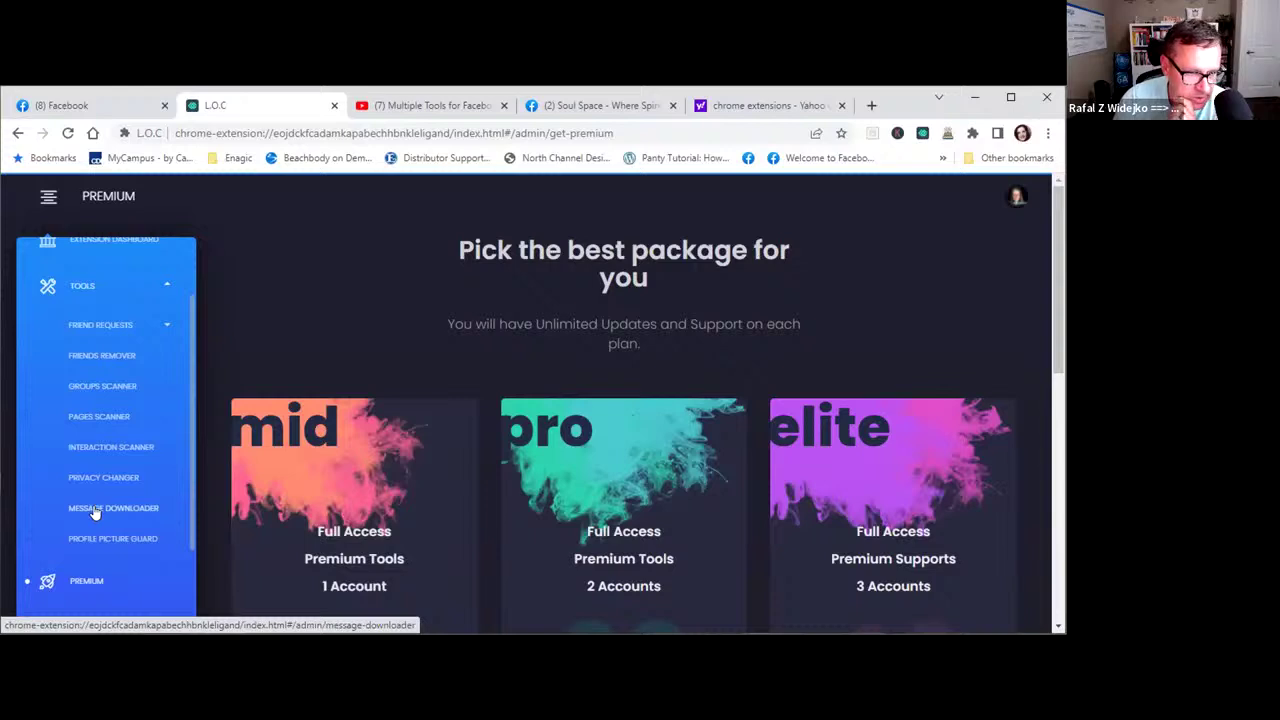
Scan friend interactions since 04/15/2022 in Interaction Scanner, then scroll to the results table.
{"action": "left_click", "coordinate": [111, 448]}
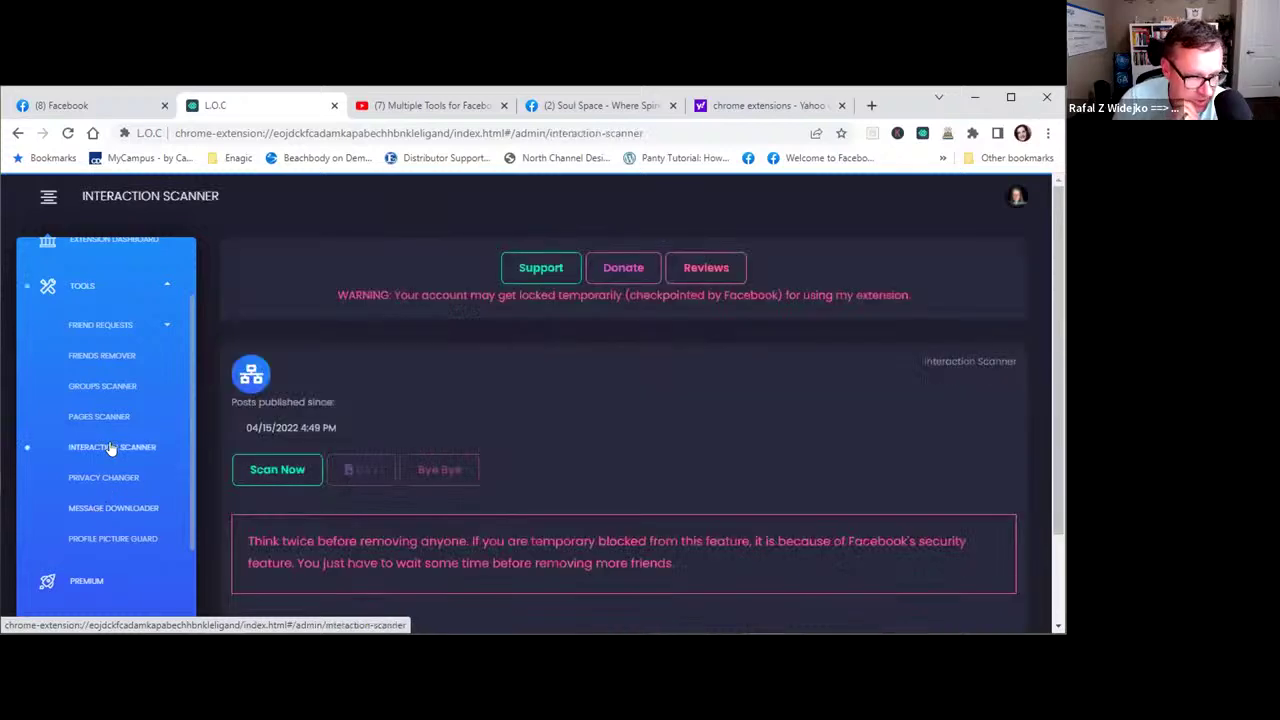
{"action": "left_click", "coordinate": [265, 467]}
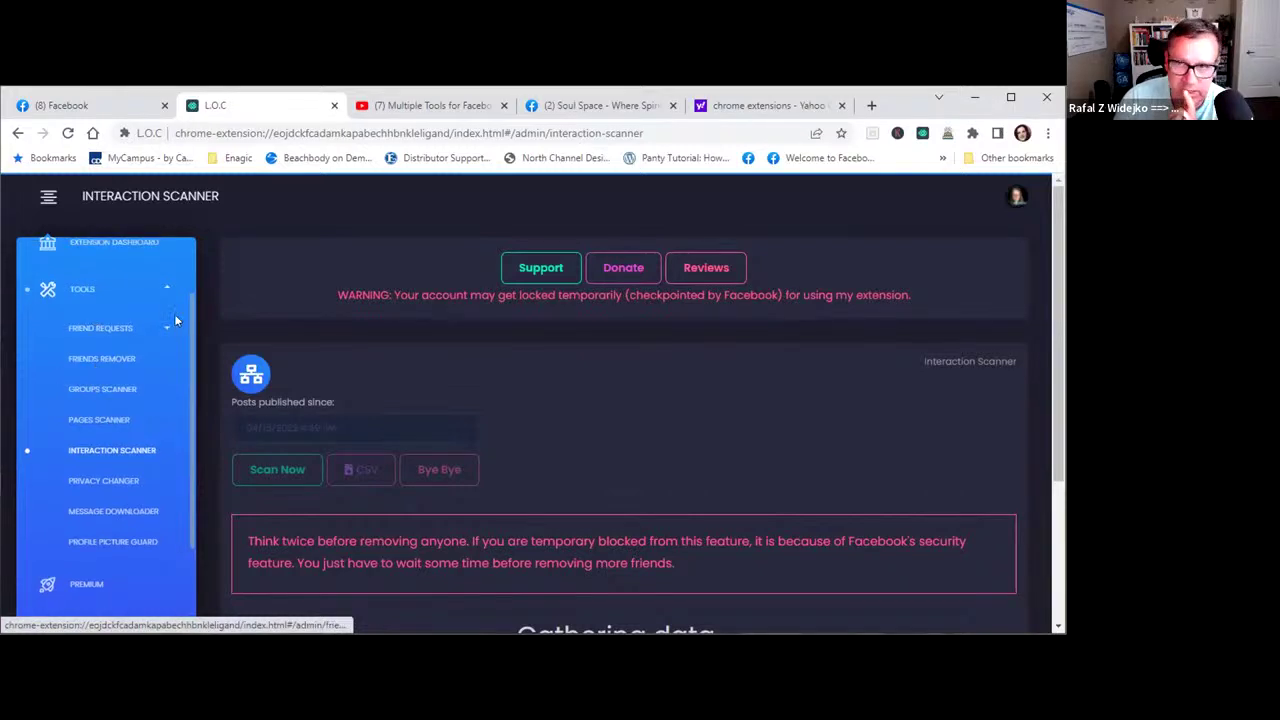
{"action": "left_click", "coordinate": [734, 107]}
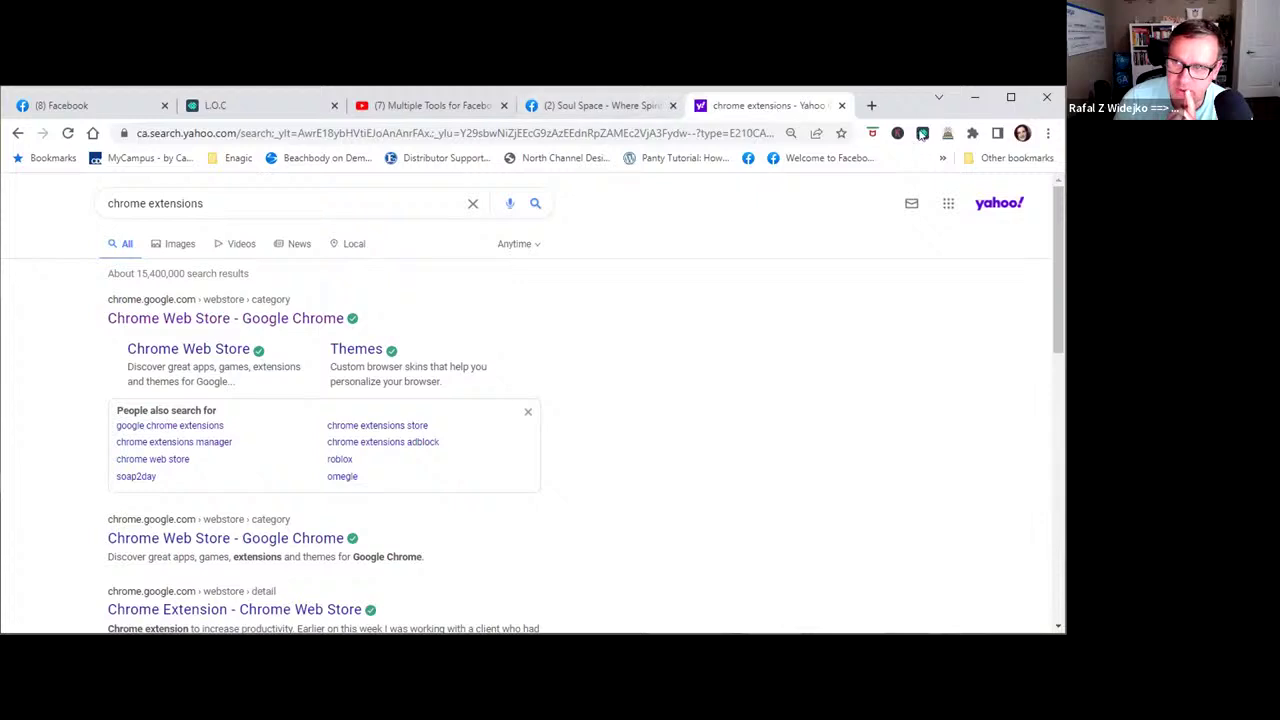
{"action": "left_click", "coordinate": [260, 105]}
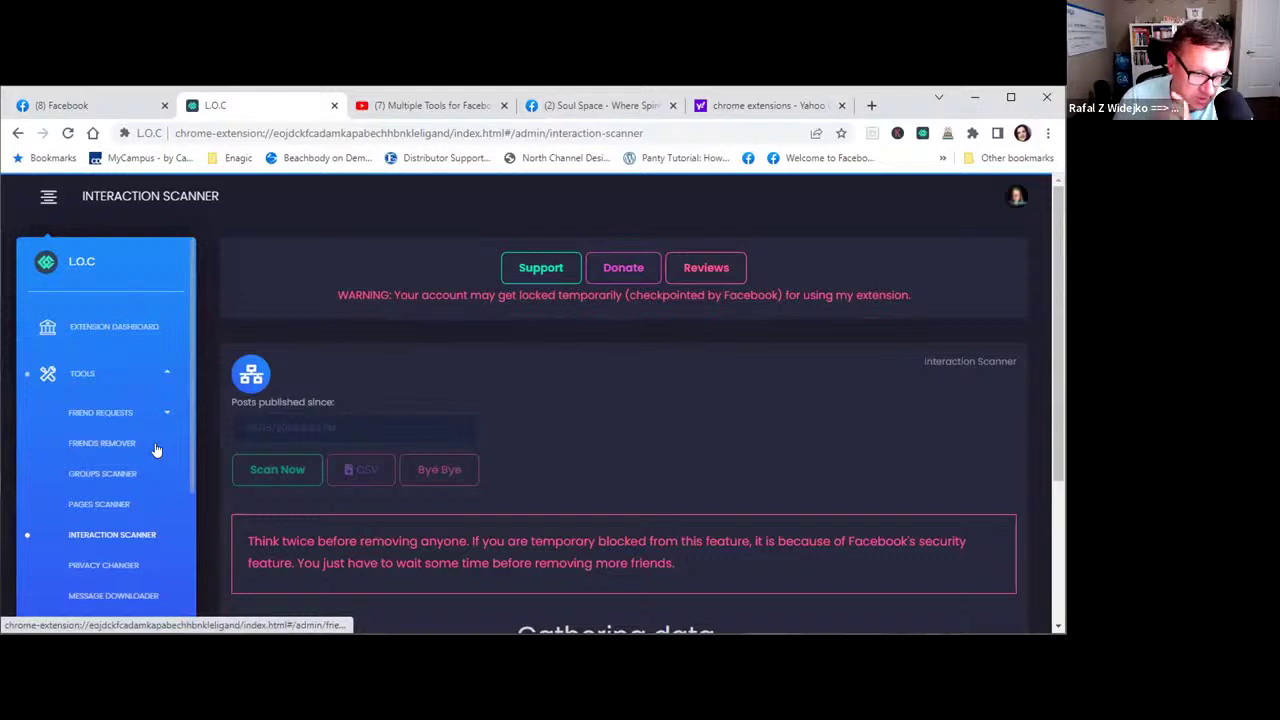
{"action": "scroll", "coordinate": [156, 450], "scroll_direction": "down", "scroll_amount": 1}
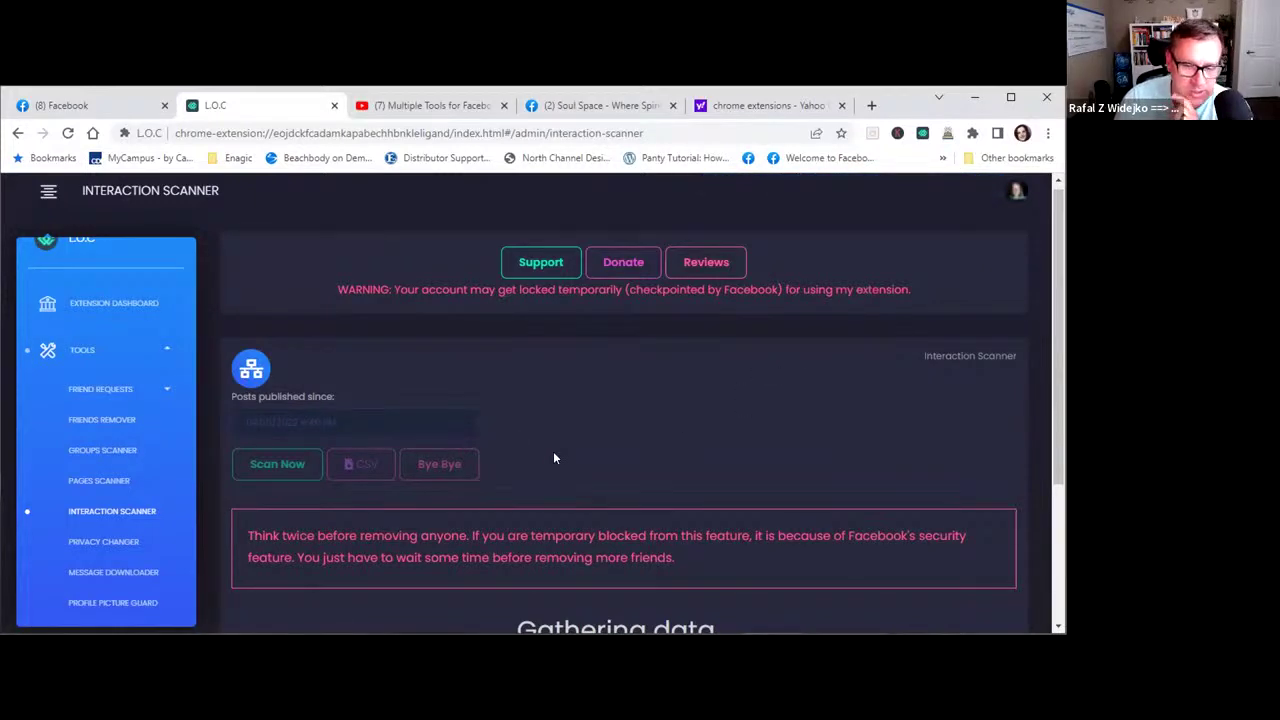
{"action": "scroll", "coordinate": [555, 458], "scroll_direction": "down", "scroll_amount": 1}
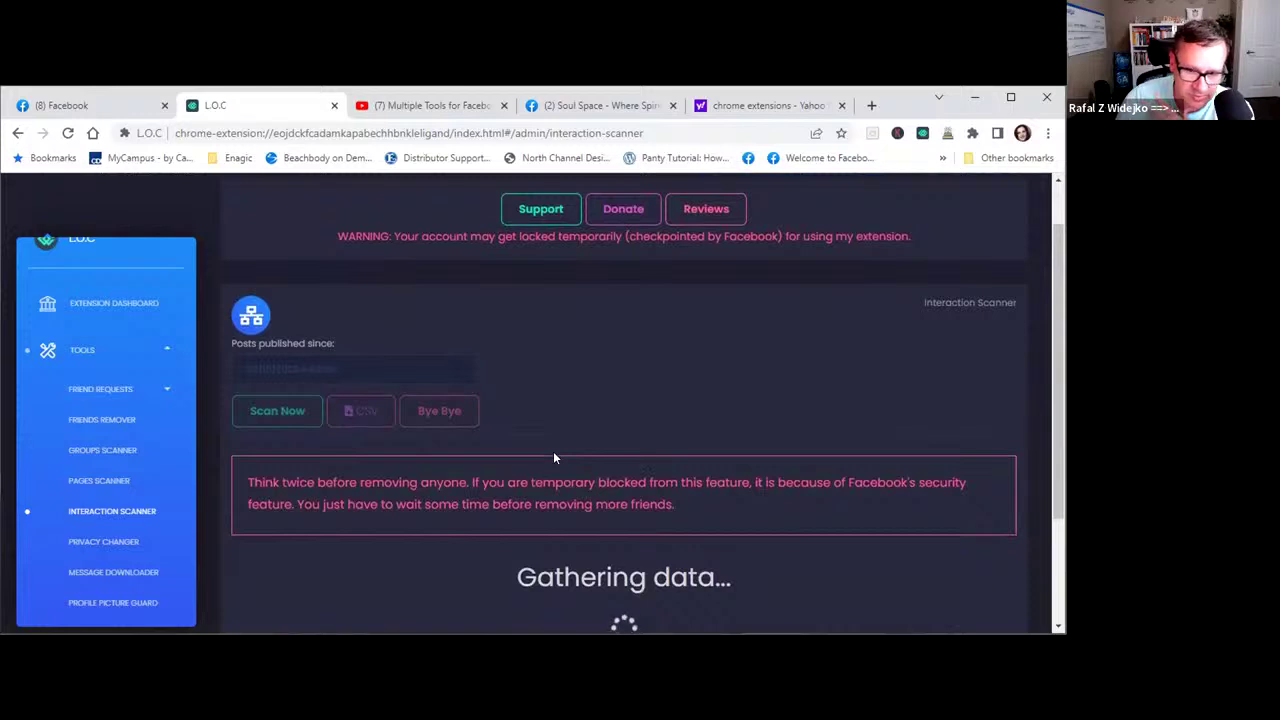
{"action": "scroll", "coordinate": [555, 458], "scroll_direction": "down", "scroll_amount": 2}
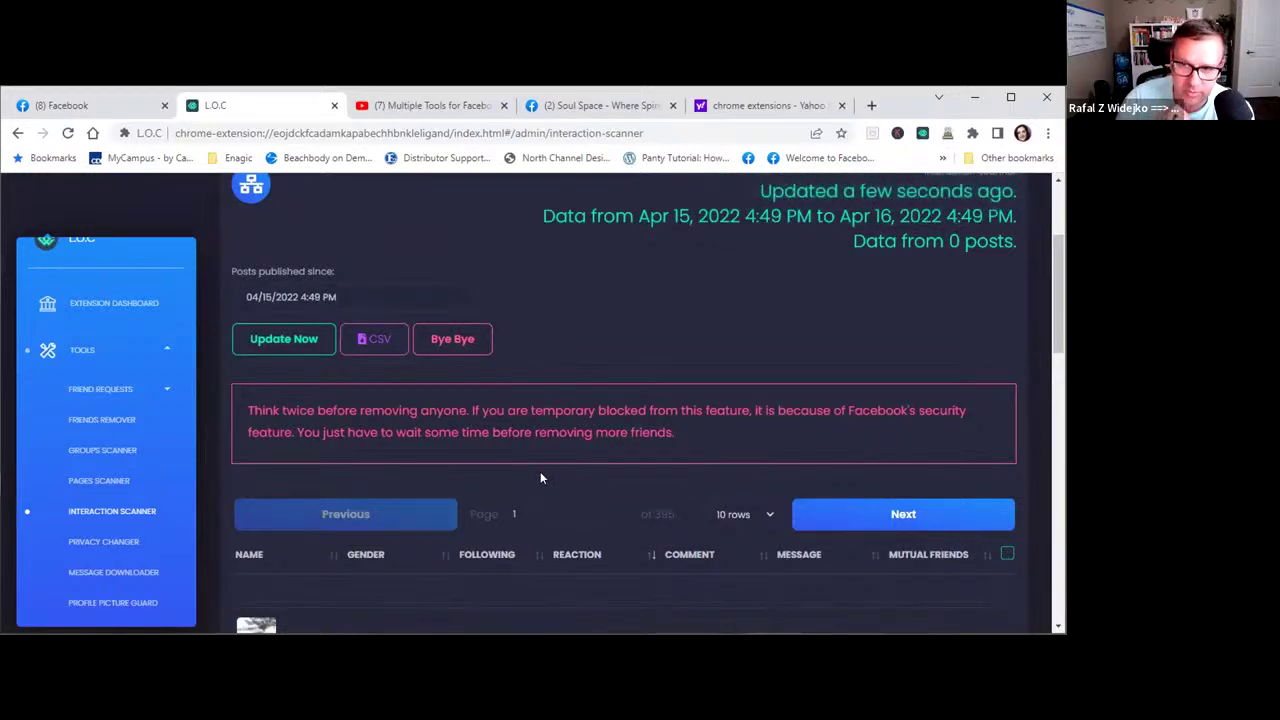
Sort the interaction results by REACTION and keep 10 rows per page, which crashes the page.
{"action": "scroll", "coordinate": [540, 478], "scroll_direction": "down", "scroll_amount": 3}
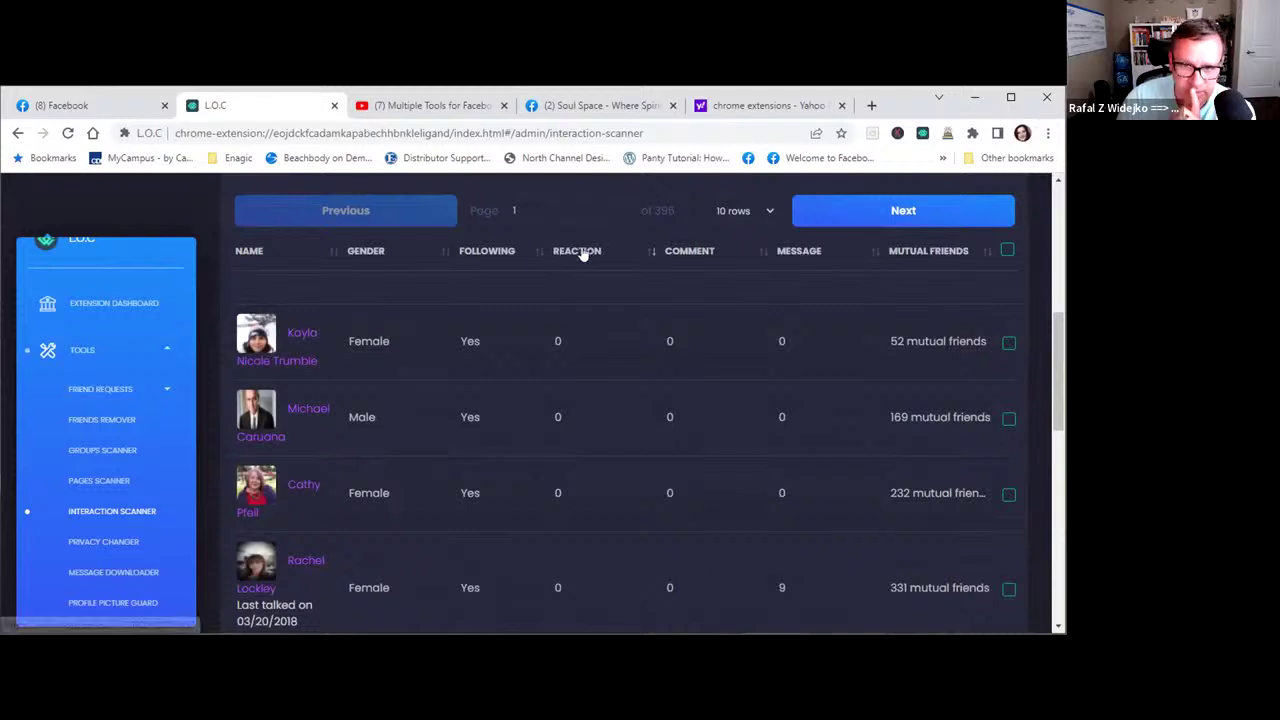
{"action": "left_click", "coordinate": [585, 253]}
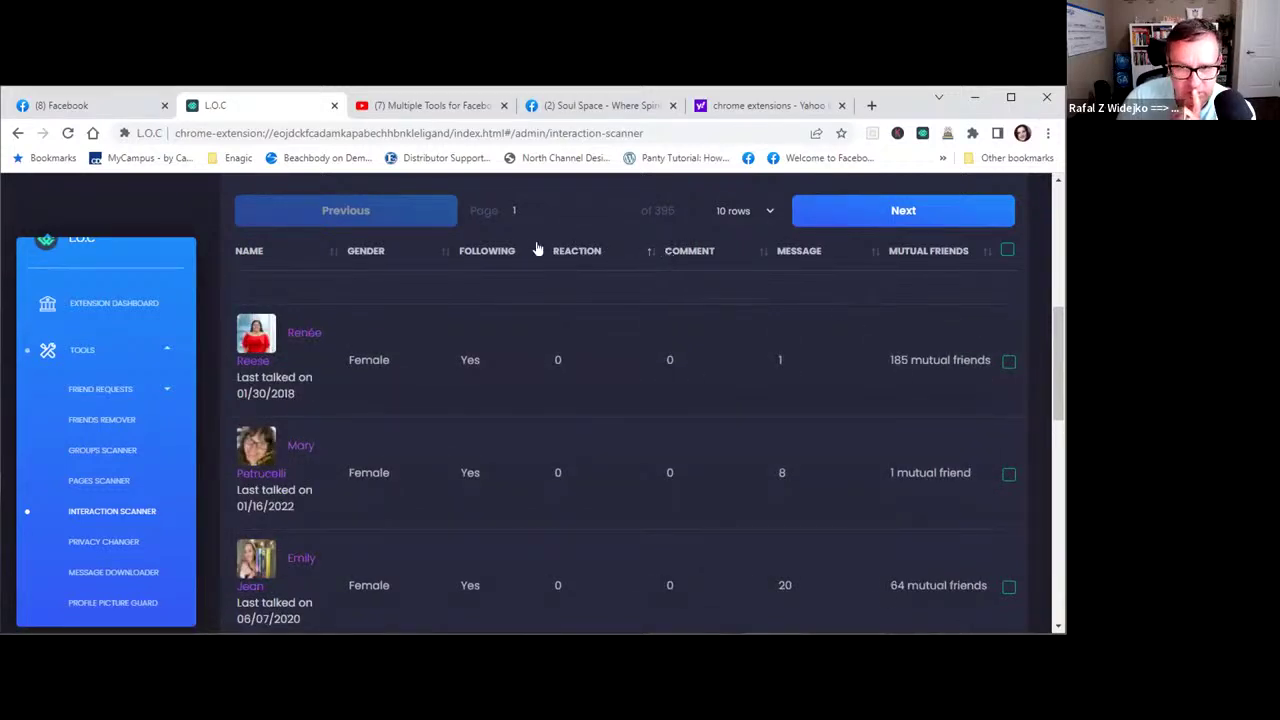
{"action": "left_click", "coordinate": [770, 209]}
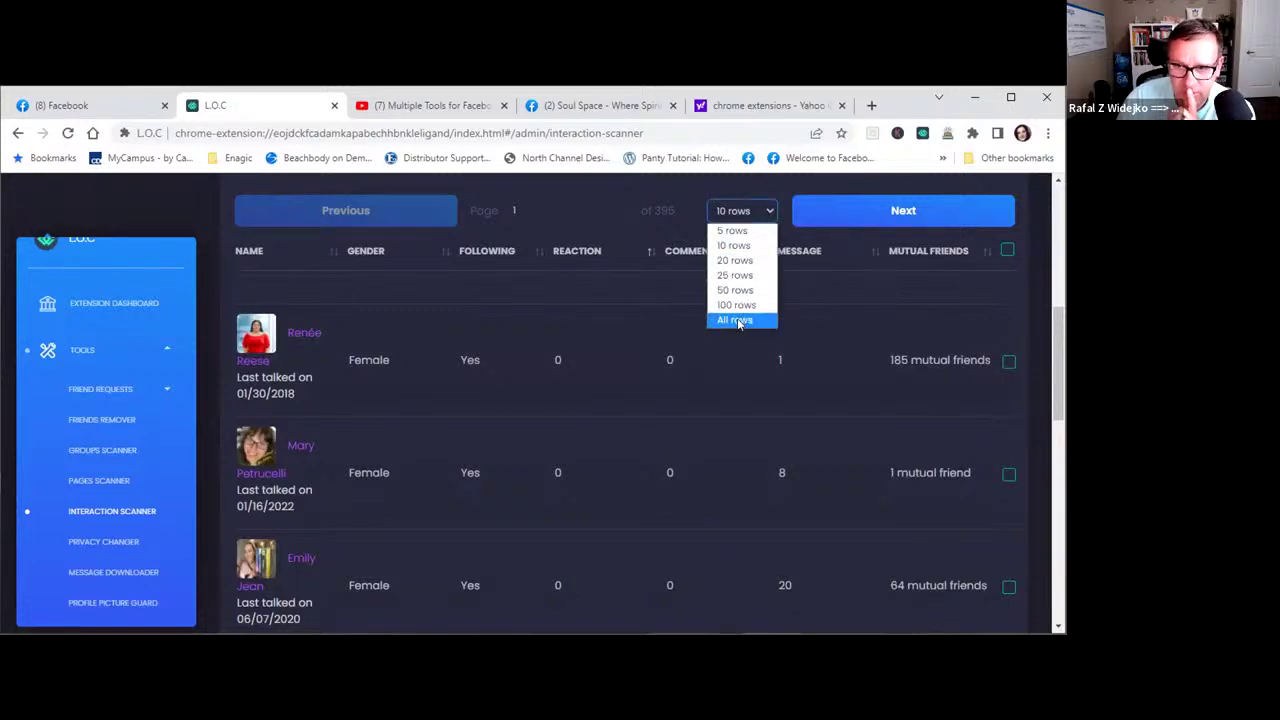
{"action": "left_click", "coordinate": [669, 211]}
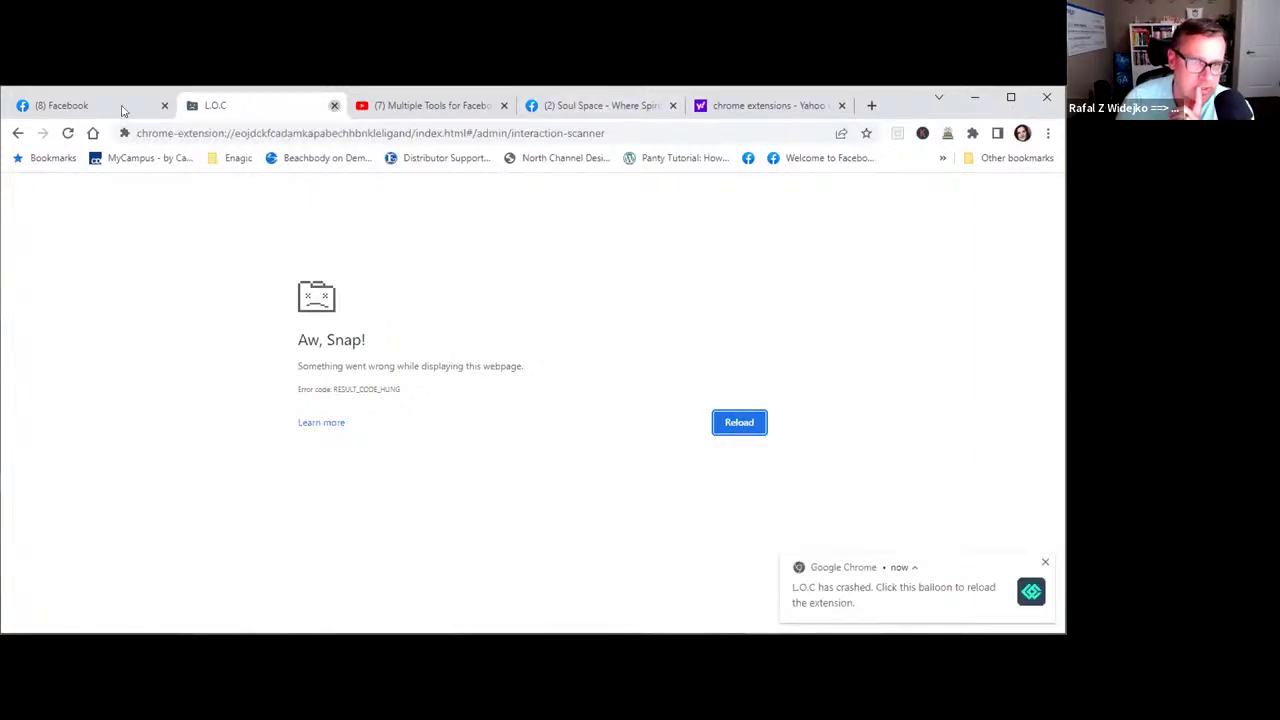
Close the crashed L.O.C tab with Ctrl+W and switch to the Facebook tab.
{"action": "key", "text": "ctrl+w"}
{"action": "left_click", "coordinate": [123, 111]}
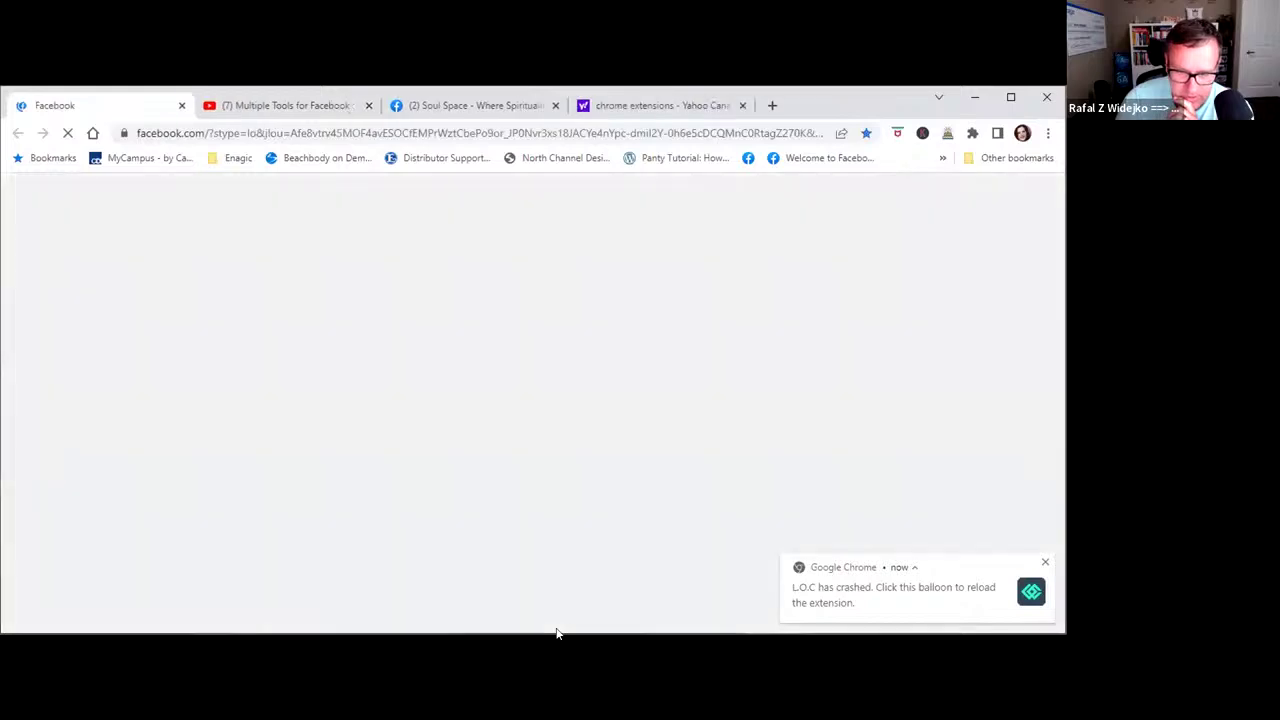